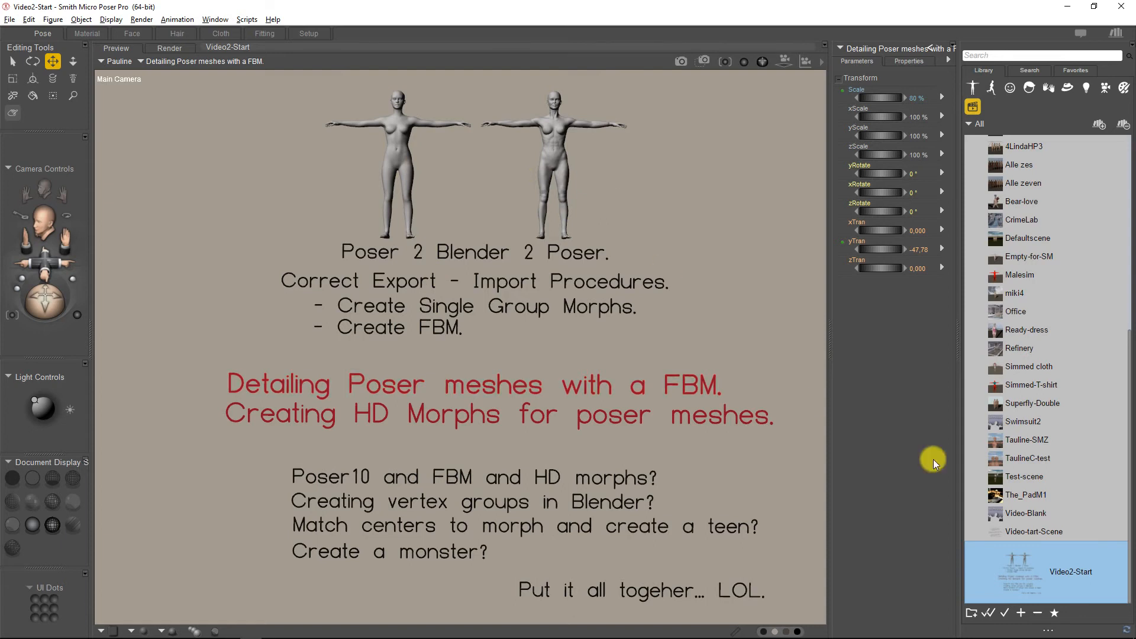
# - Load the Video-Blank scene from the library, discarding the changes to the open scene
pyautogui.click(1030, 513)
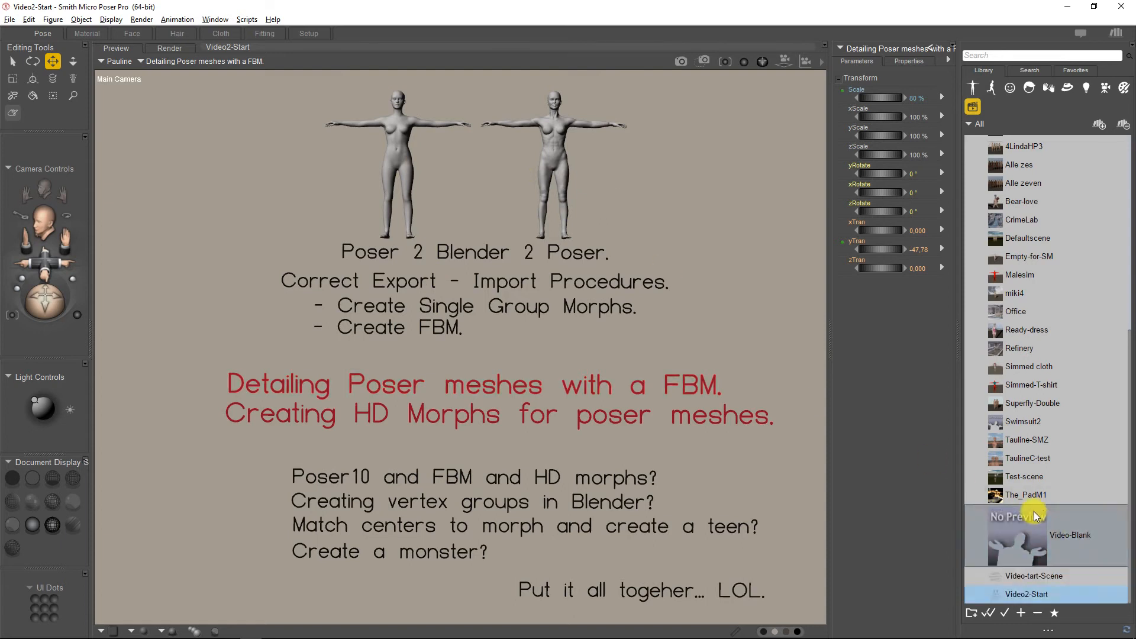
pyautogui.click(1005, 612)
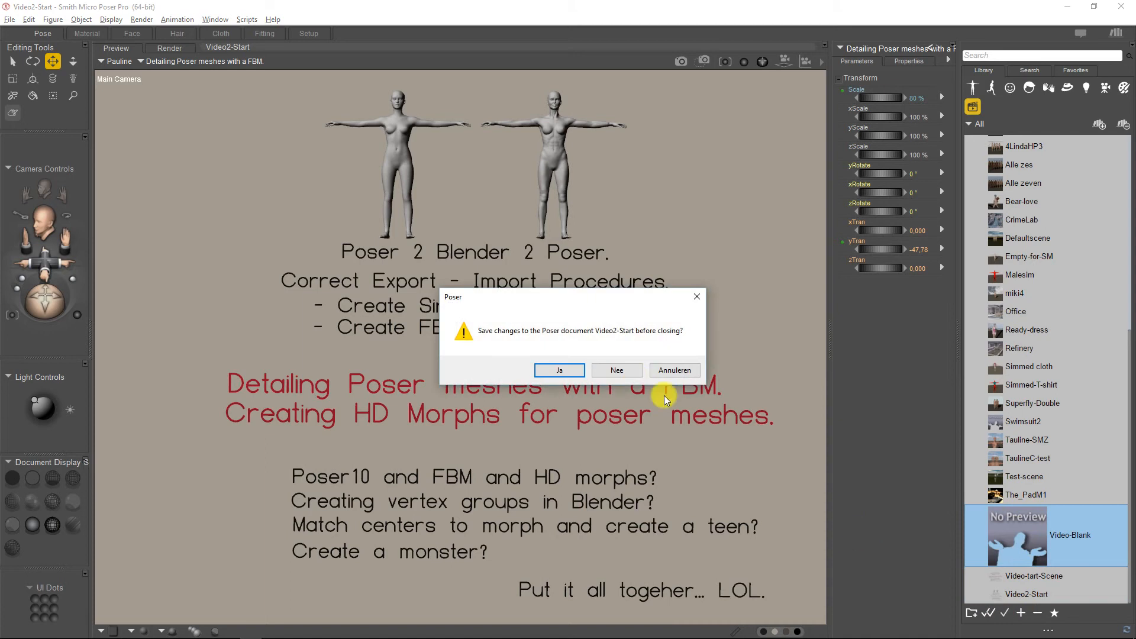
pyautogui.click(616, 370)
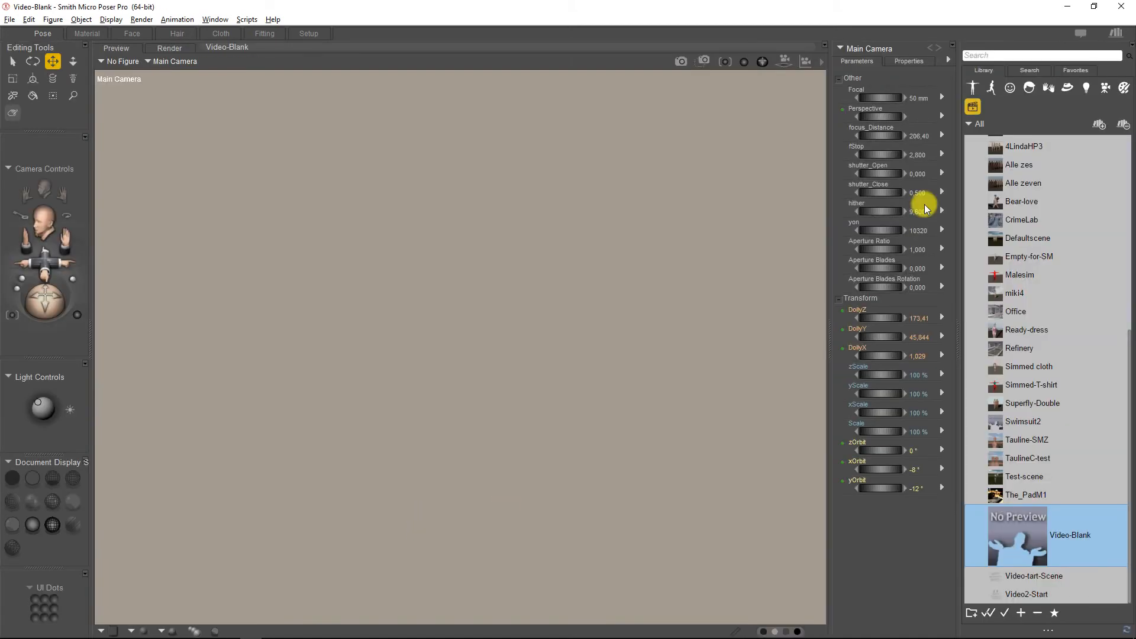
# - Add the Pauline figure from the People library to the blank scene
pyautogui.click(973, 87)
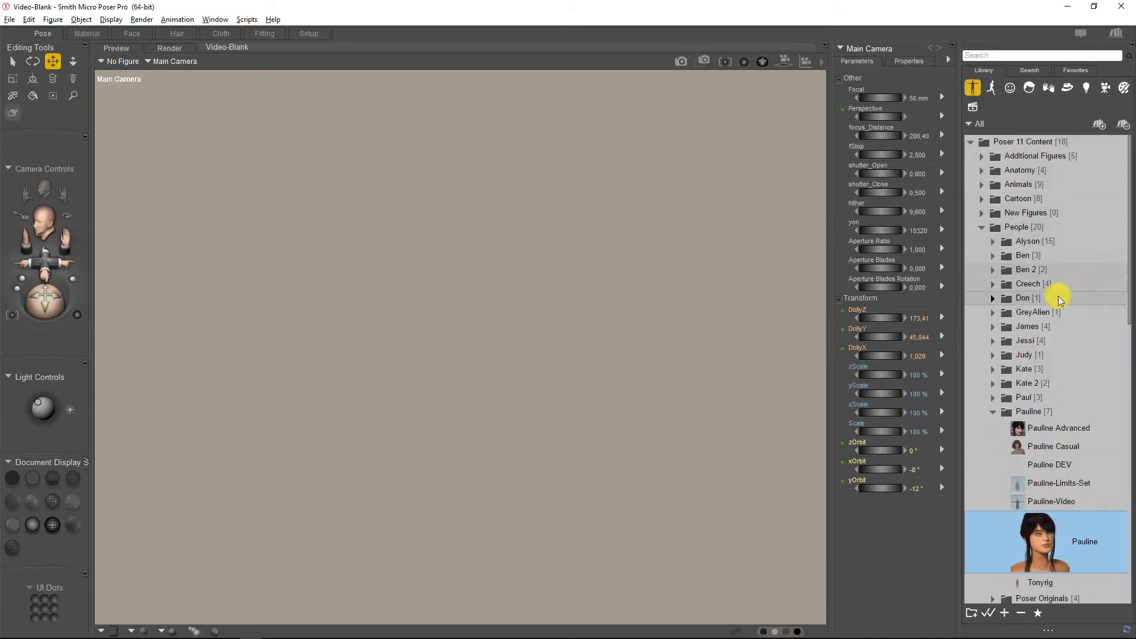
pyautogui.click(988, 614)
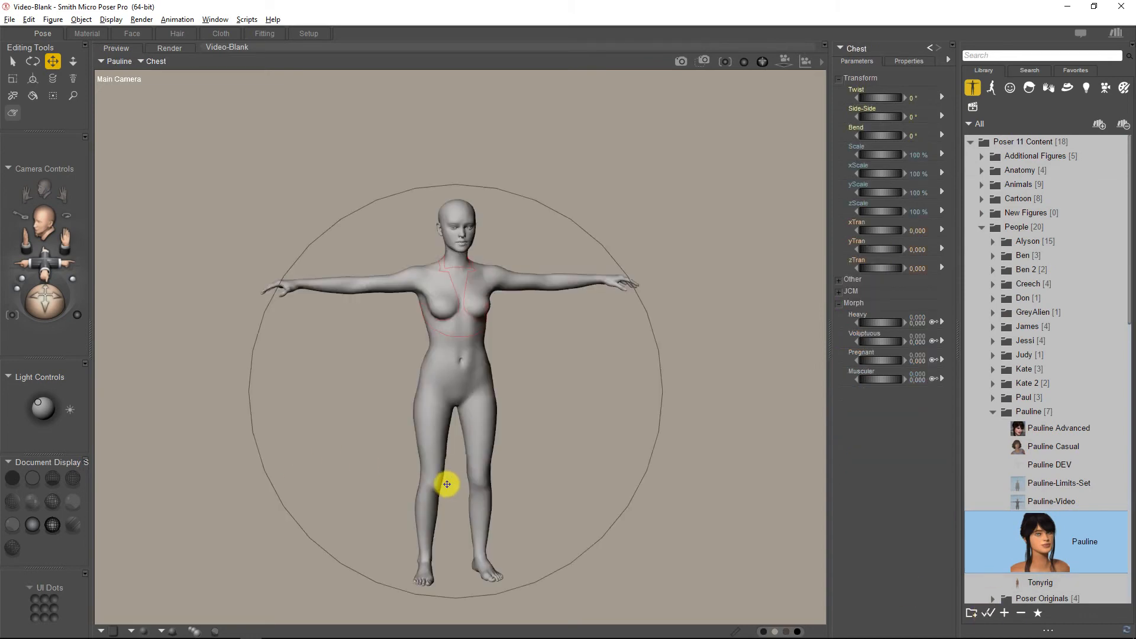
pyautogui.moveTo(47, 301); pyautogui.dragTo(59, 301)
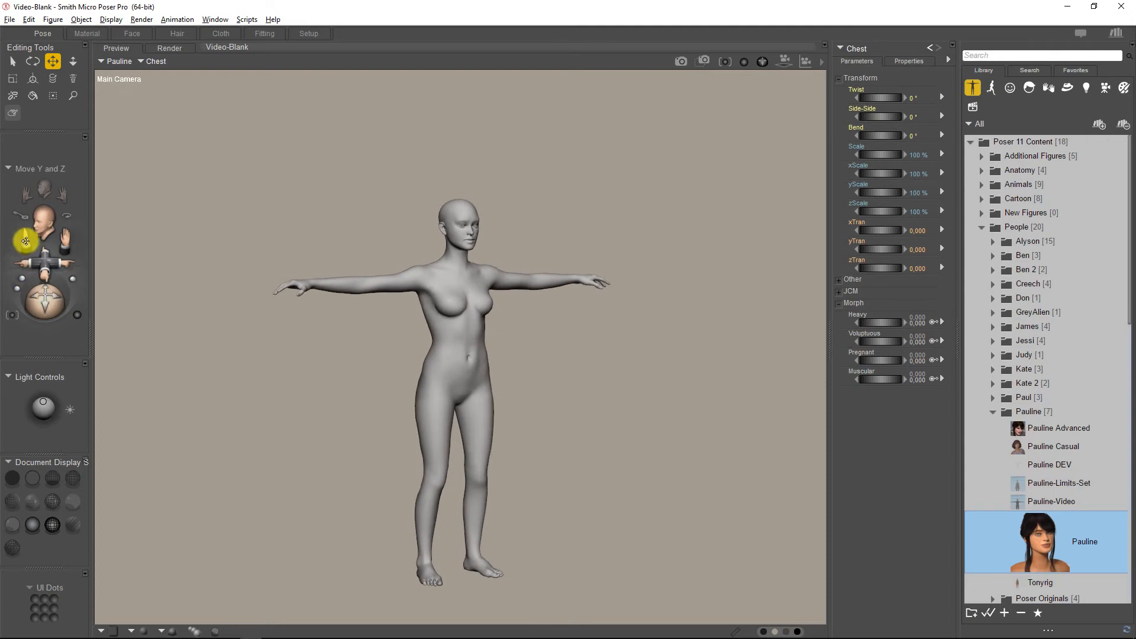
pyautogui.moveTo(25, 240)
pyautogui.mouseDown()
pyautogui.moveTo(33, 229)
pyautogui.moveTo(30, 244)
pyautogui.mouseUp()
pyautogui.moveTo(47, 301); pyautogui.dragTo(48, 302)
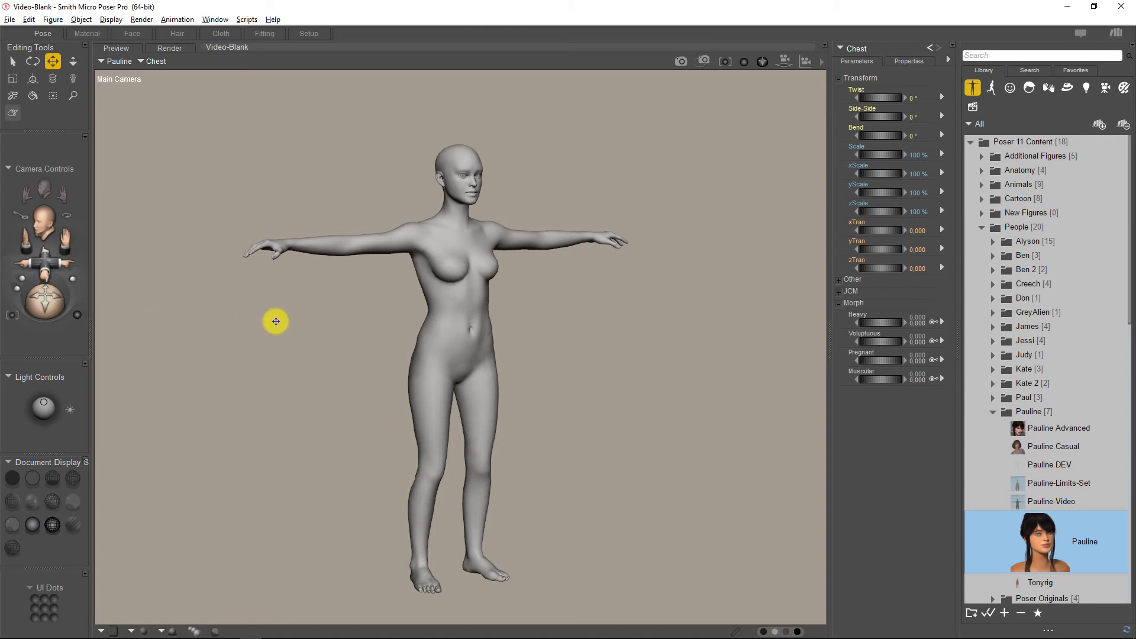
# - Switch to Blender and import Pauline-org.obj as a Wavefront mesh with Keep Vert Order and Poly Groups enabled
pyautogui.hotkey('alt', 'Tab')
pyautogui.hotkey('alt', 'Tab')
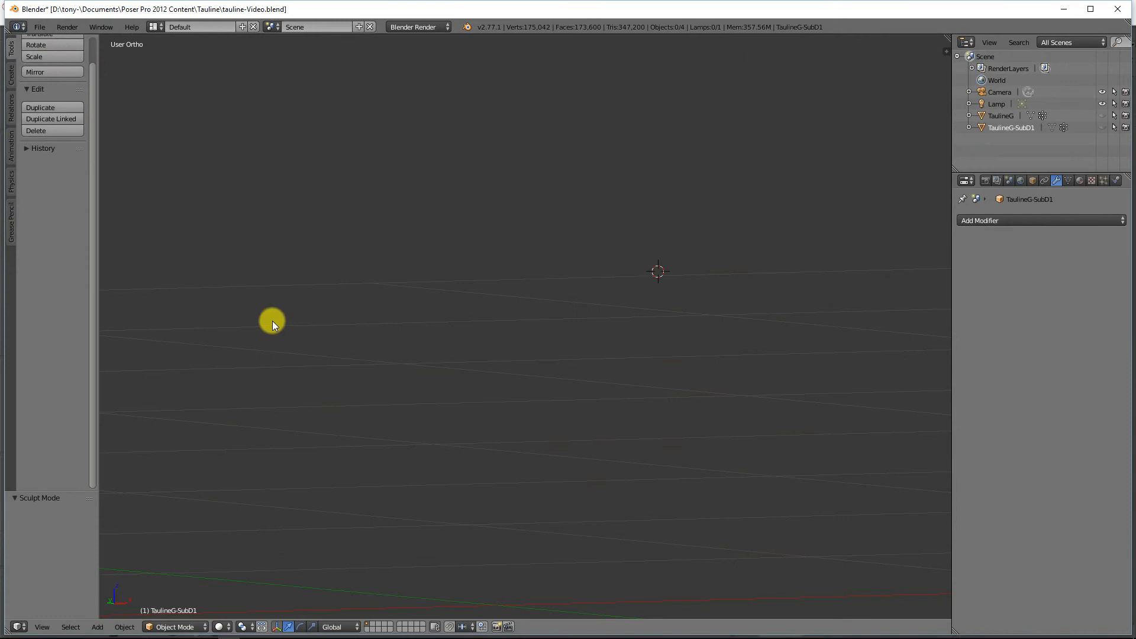
pyautogui.click(39, 26)
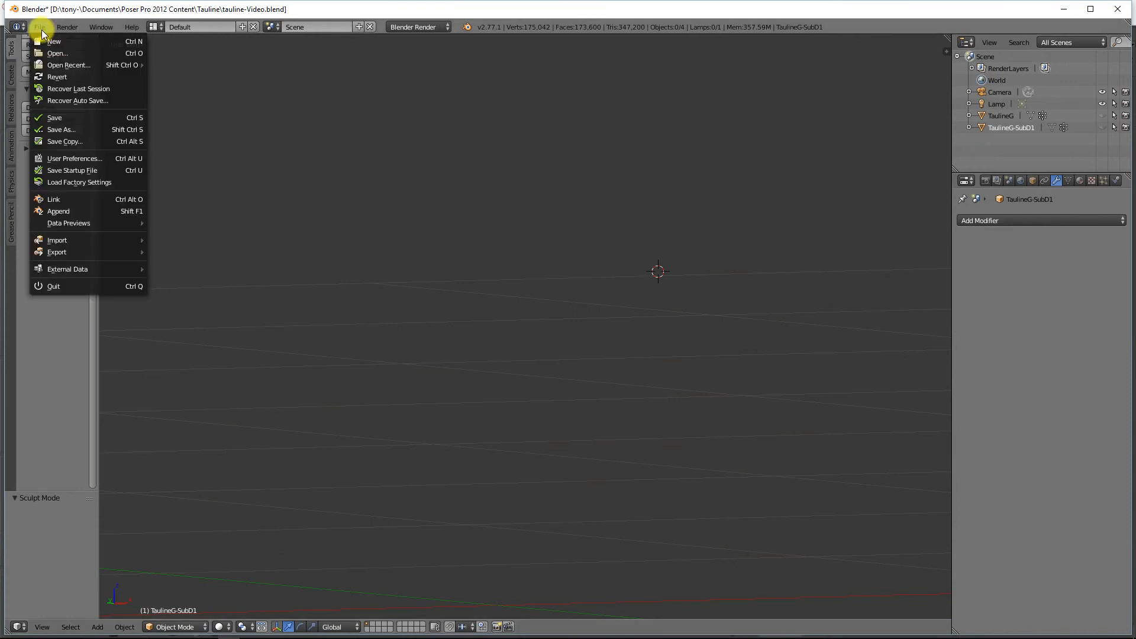
pyautogui.moveTo(71, 240)
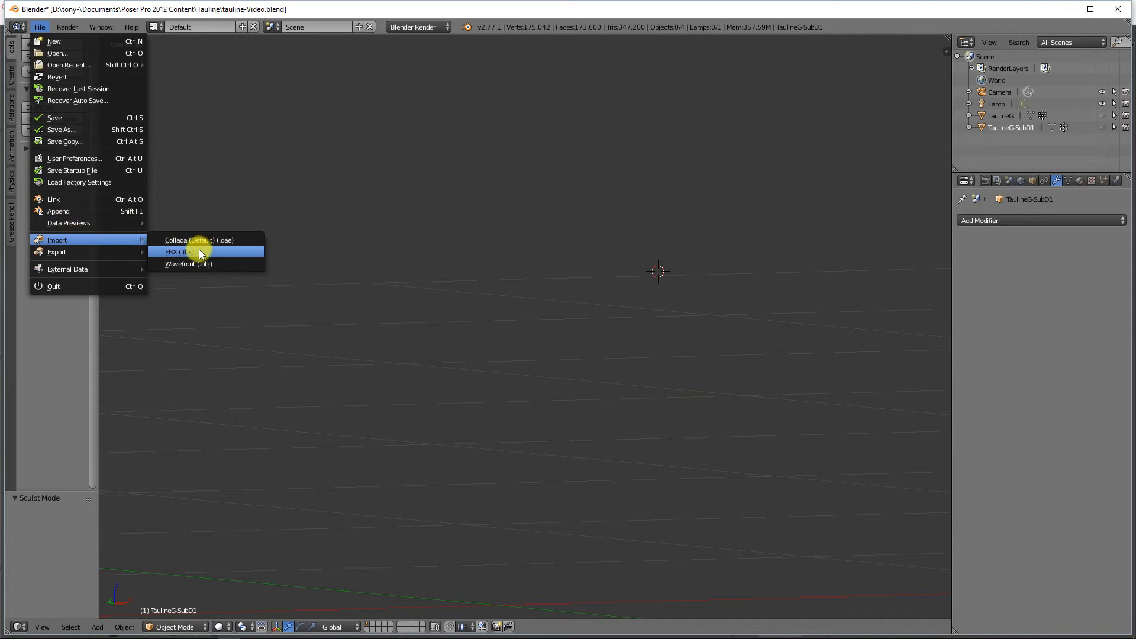
pyautogui.click(188, 264)
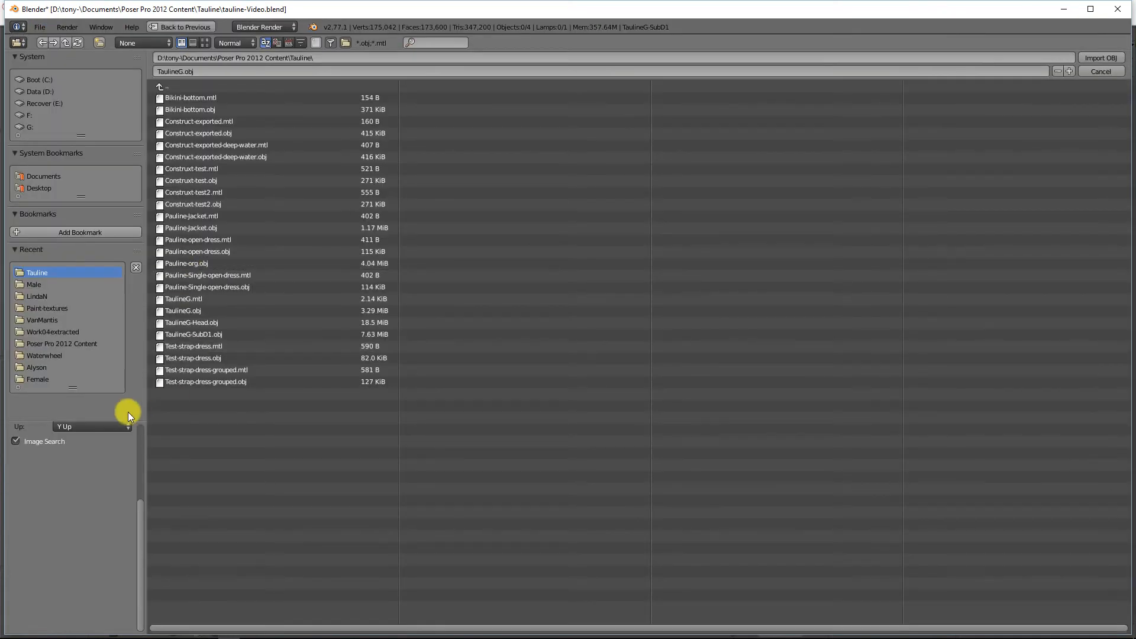
pyautogui.moveTo(141, 516); pyautogui.dragTo(147, 435)
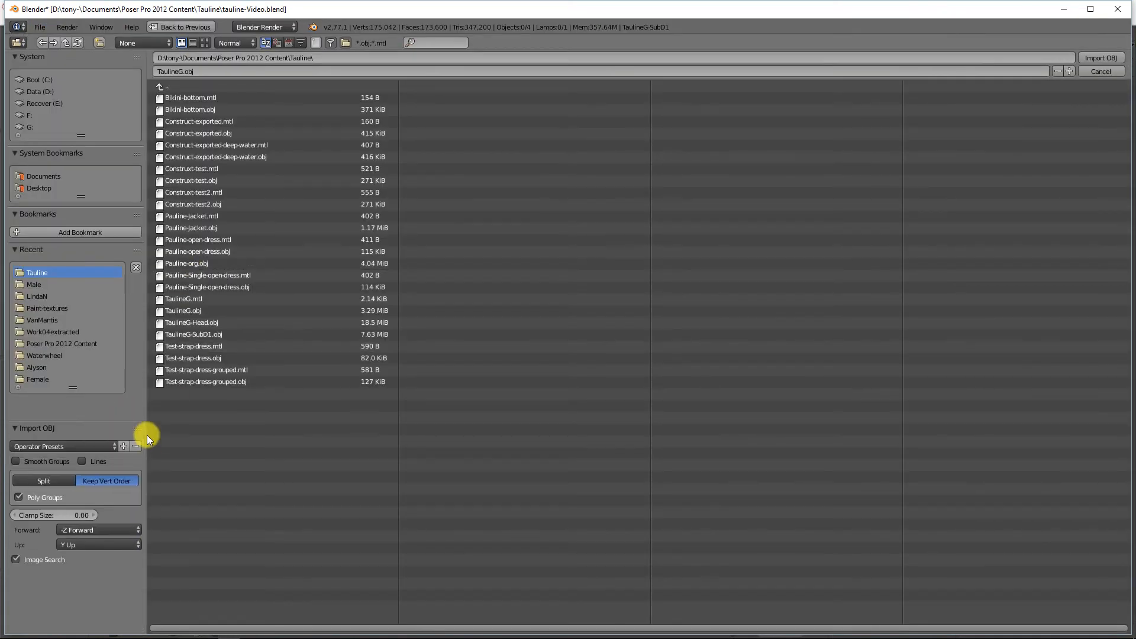
pyautogui.click(184, 264)
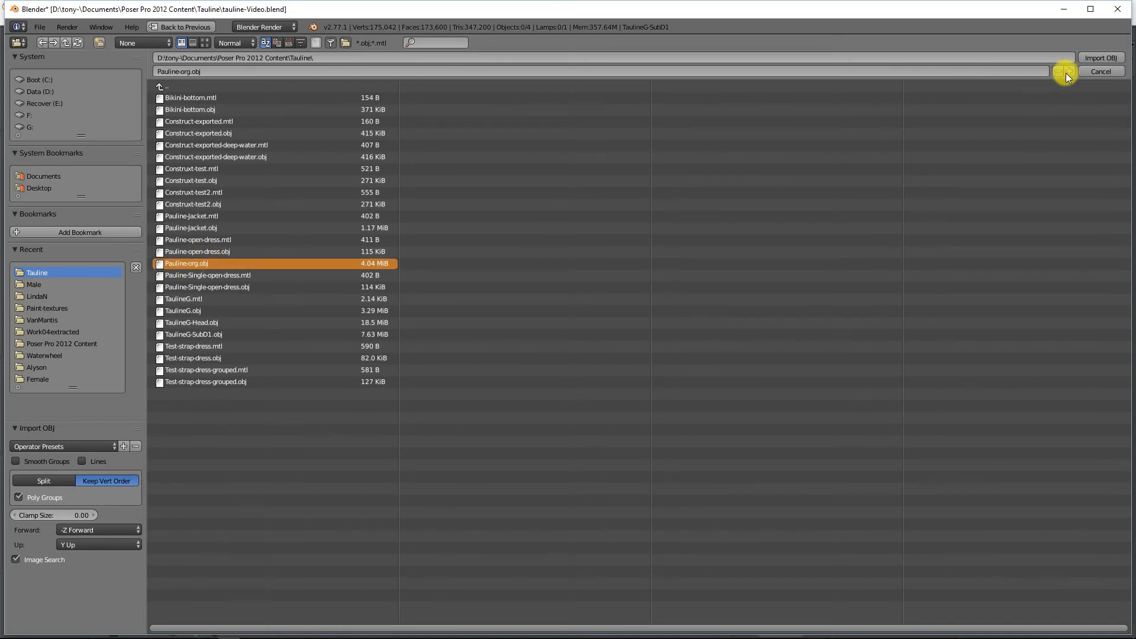
pyautogui.click(1094, 59)
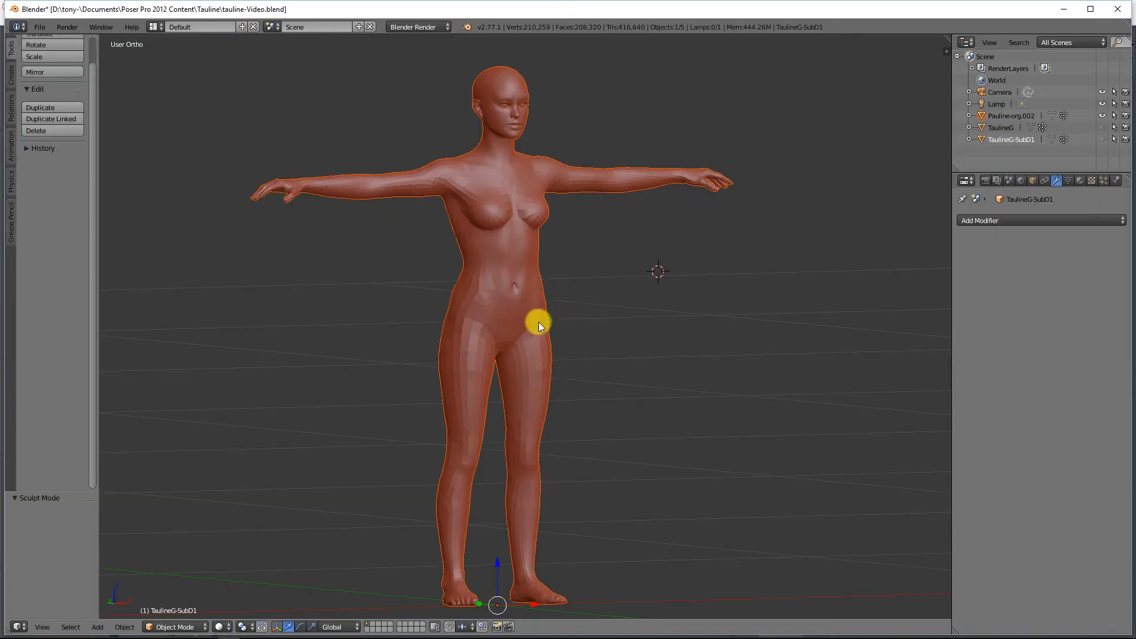
# - Make the imported Pauline-org.002 mesh active, enter Edit Mode and deselect all its vertices
pyautogui.moveTo(539, 322)
pyautogui.mouseDown(button='middle')
pyautogui.moveTo(472, 320)
pyautogui.moveTo(542, 318)
pyautogui.moveTo(516, 321)
pyautogui.mouseUp(button='middle')
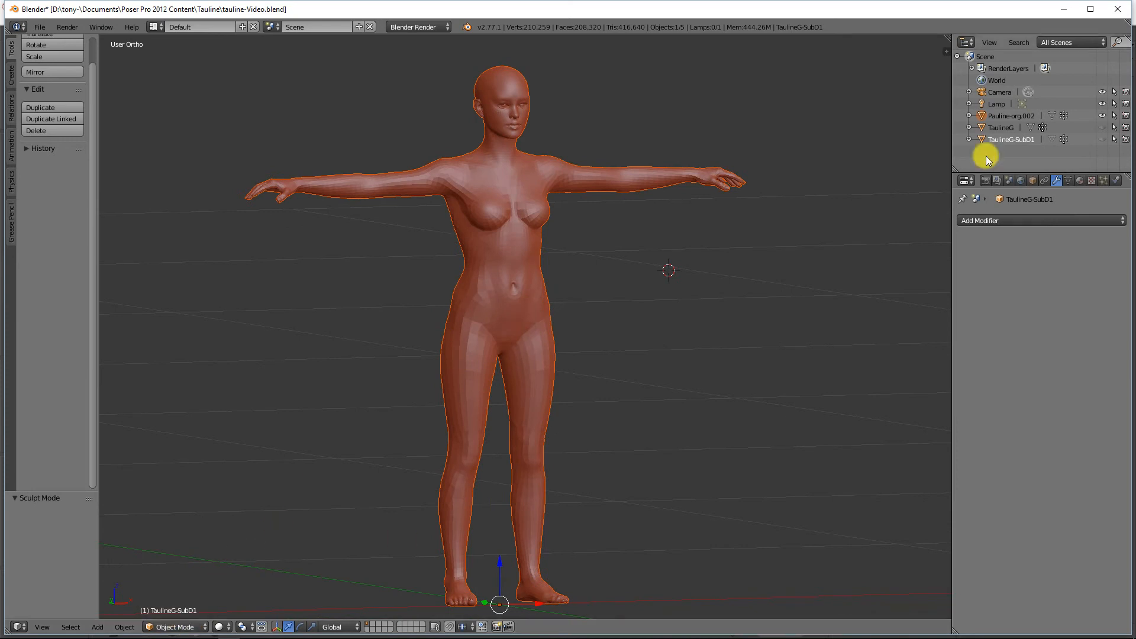
pyautogui.click(1003, 116)
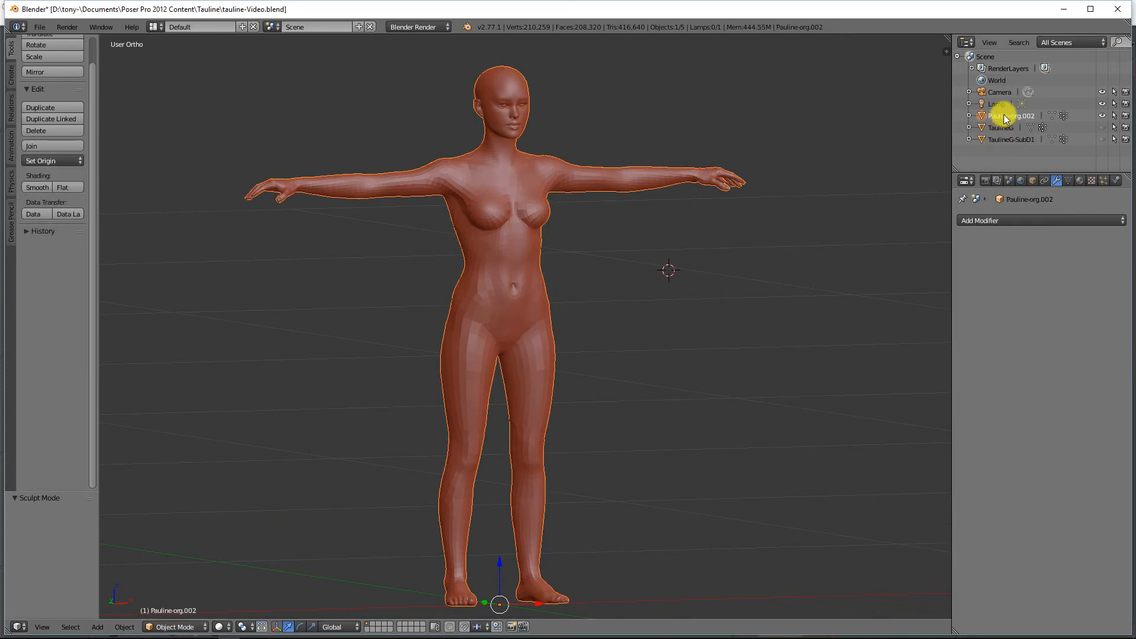
pyautogui.click(169, 626)
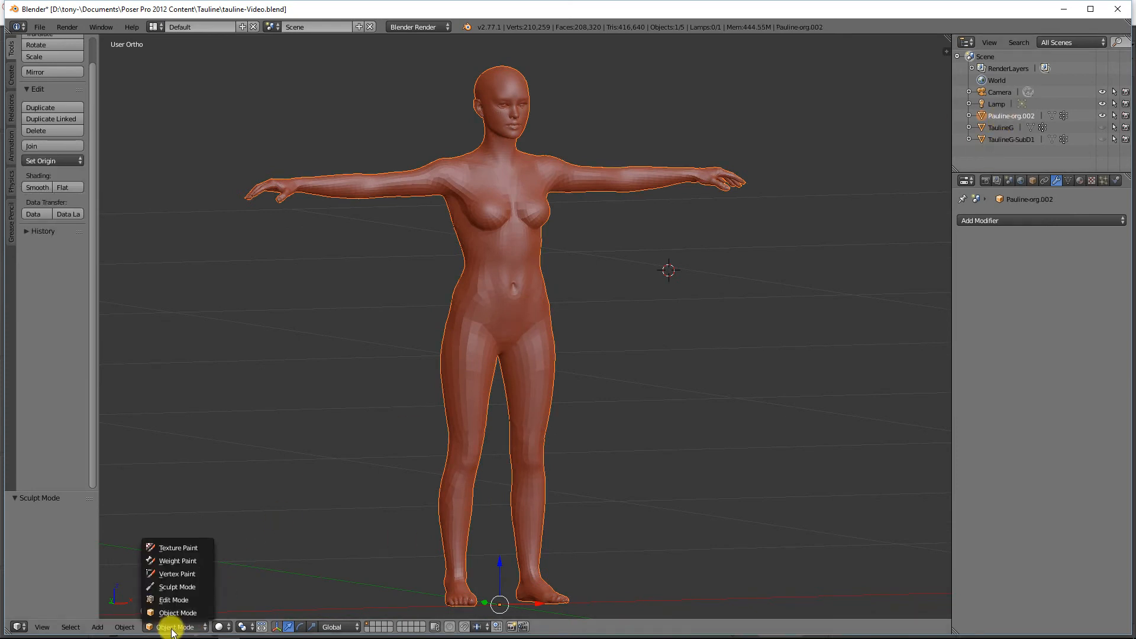
pyautogui.click(166, 601)
pyautogui.scroll(4, 343, 355)
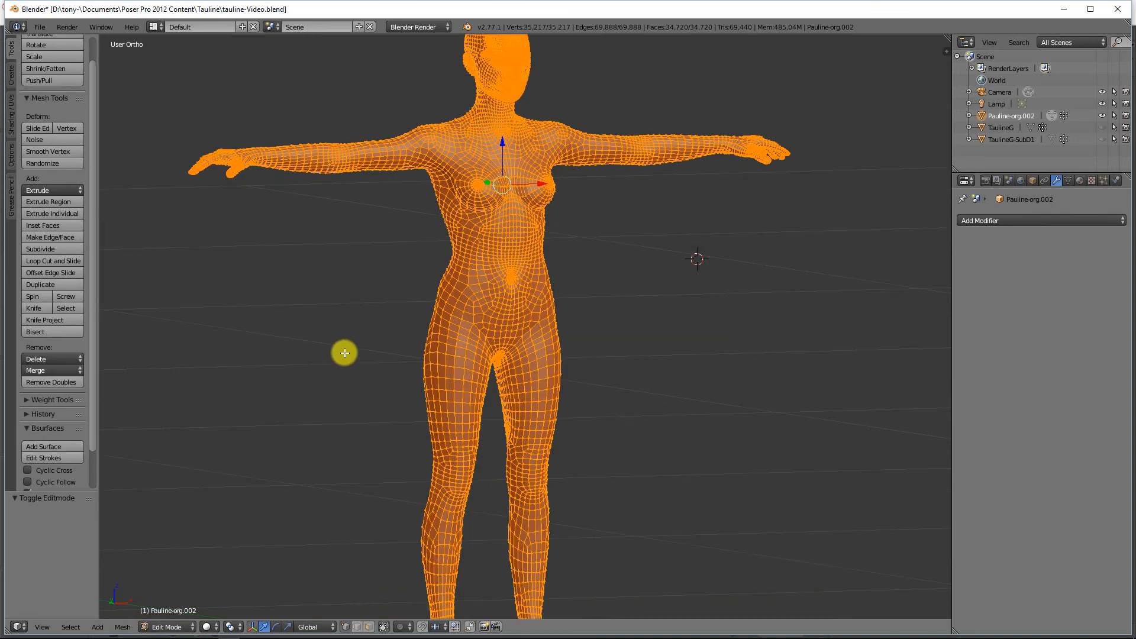
pyautogui.moveTo(352, 333)
pyautogui.mouseDown(button='middle')
pyautogui.moveTo(317, 328)
pyautogui.moveTo(355, 332)
pyautogui.mouseUp(button='middle')
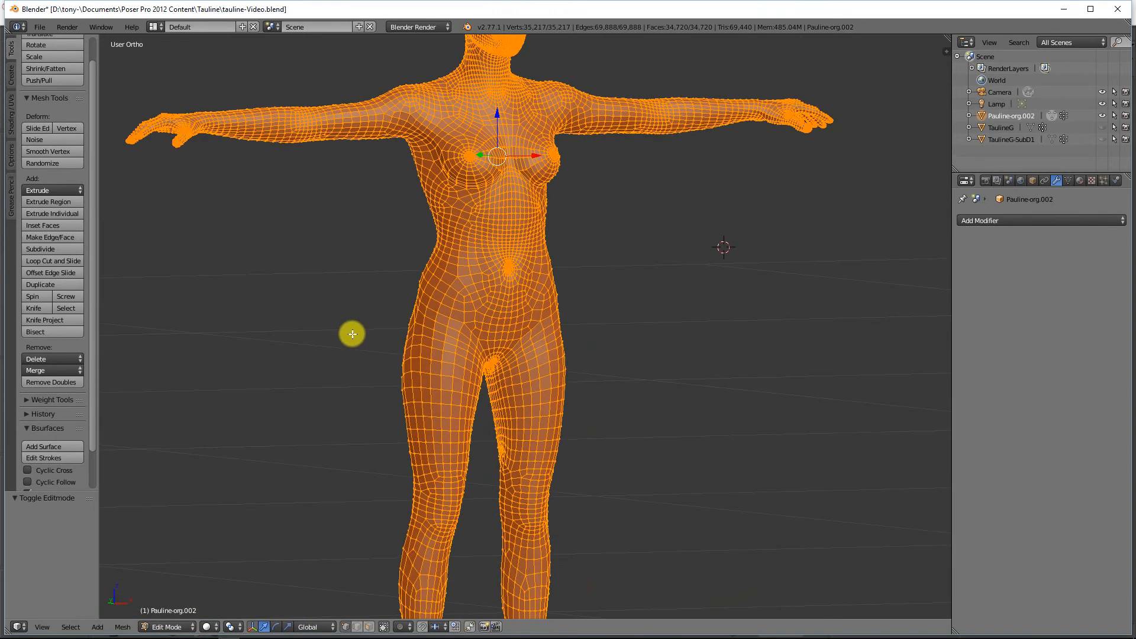
pyautogui.press('a')
pyautogui.moveTo(388, 307)
pyautogui.mouseDown(button='middle')
pyautogui.moveTo(355, 310)
pyautogui.moveTo(426, 308)
pyautogui.moveTo(365, 312)
pyautogui.moveTo(380, 309)
pyautogui.mouseUp(button='middle')
pyautogui.scroll(-2, 391, 305)
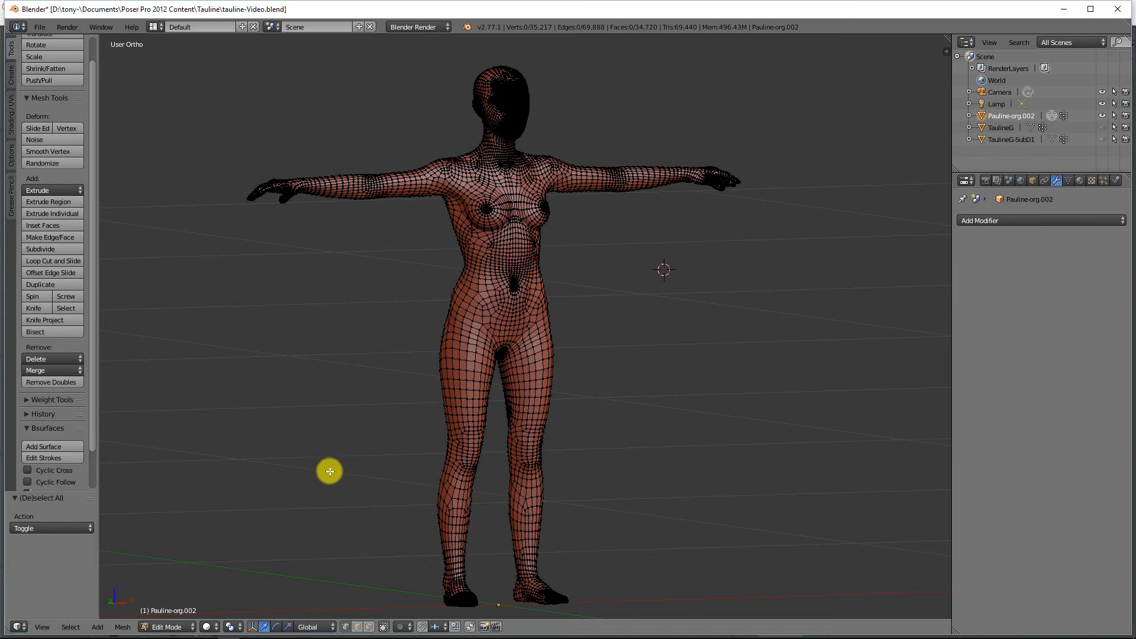
# - Switch the Pauline-org.002 mesh to Sculpt Mode and frame its torso
pyautogui.click(178, 627)
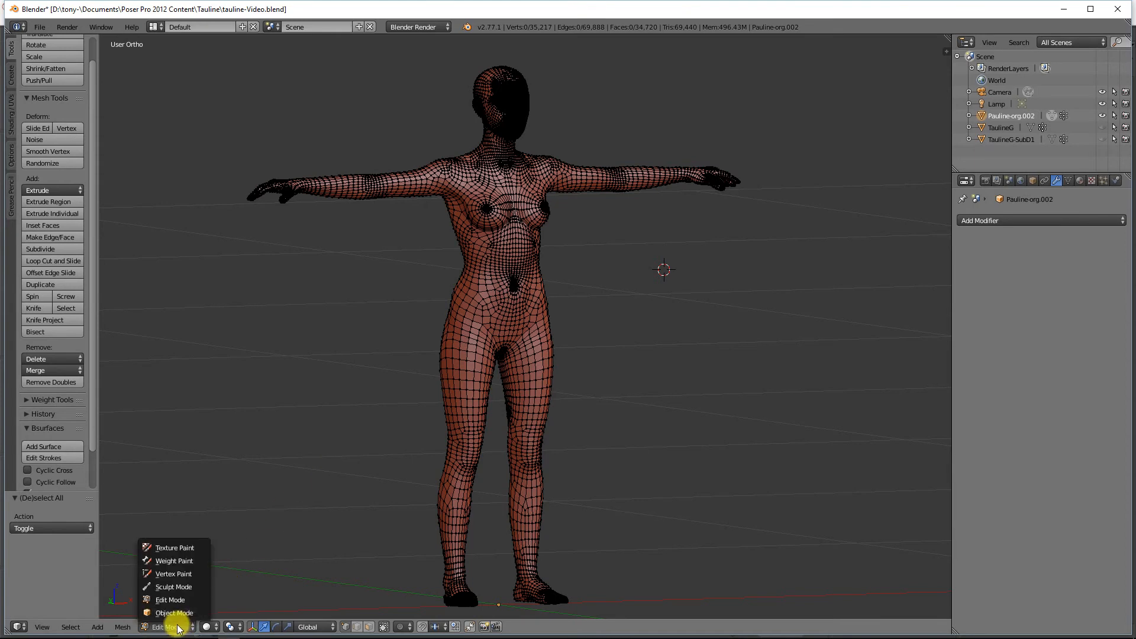
pyautogui.click(177, 587)
pyautogui.scroll(2, 380, 375)
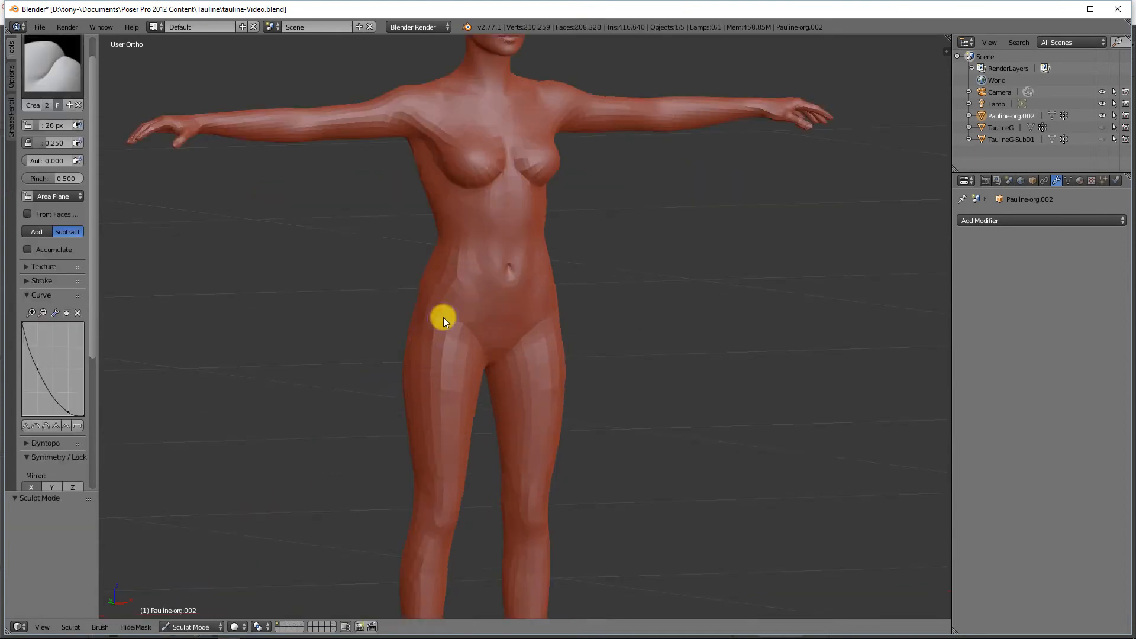
pyautogui.moveTo(439, 318)
pyautogui.mouseDown(button='middle')
pyautogui.moveTo(377, 319)
pyautogui.moveTo(444, 314)
pyautogui.moveTo(414, 325)
pyautogui.moveTo(432, 317)
pyautogui.mouseUp(button='middle')
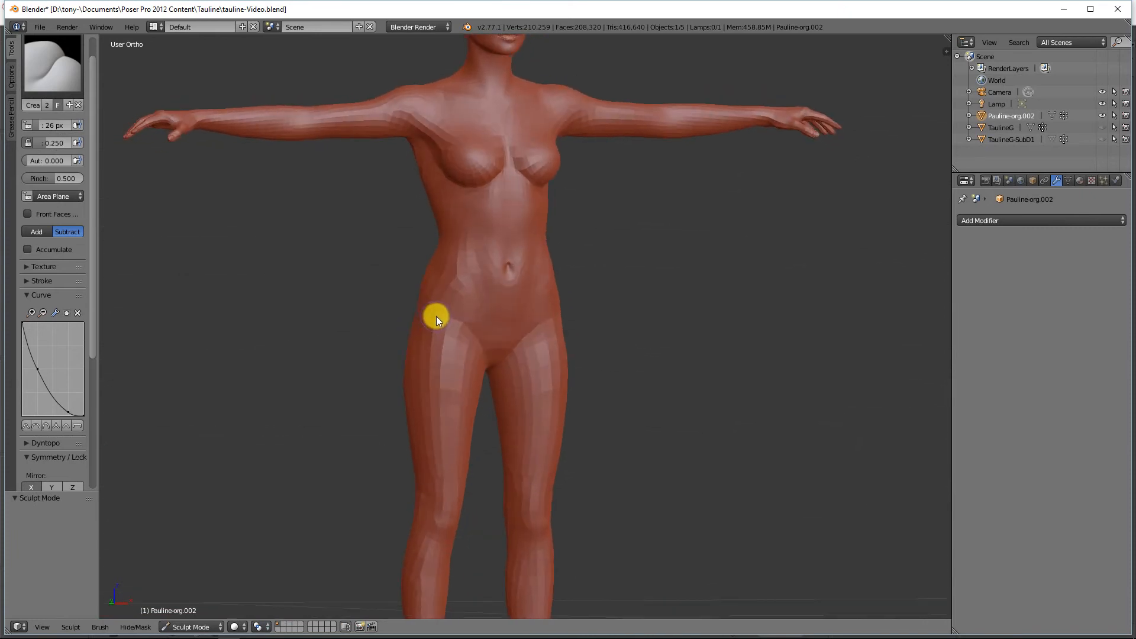
pyautogui.scroll(2, 493, 290)
pyautogui.keyDown('shift'); pyautogui.moveTo(656, 261); pyautogui.dragTo(615, 300, button='middle'); pyautogui.keyUp('shift')
# - Turn on X mirror symmetry for sculpting and crease the upper abdomen below the breasts
pyautogui.click(51, 74)
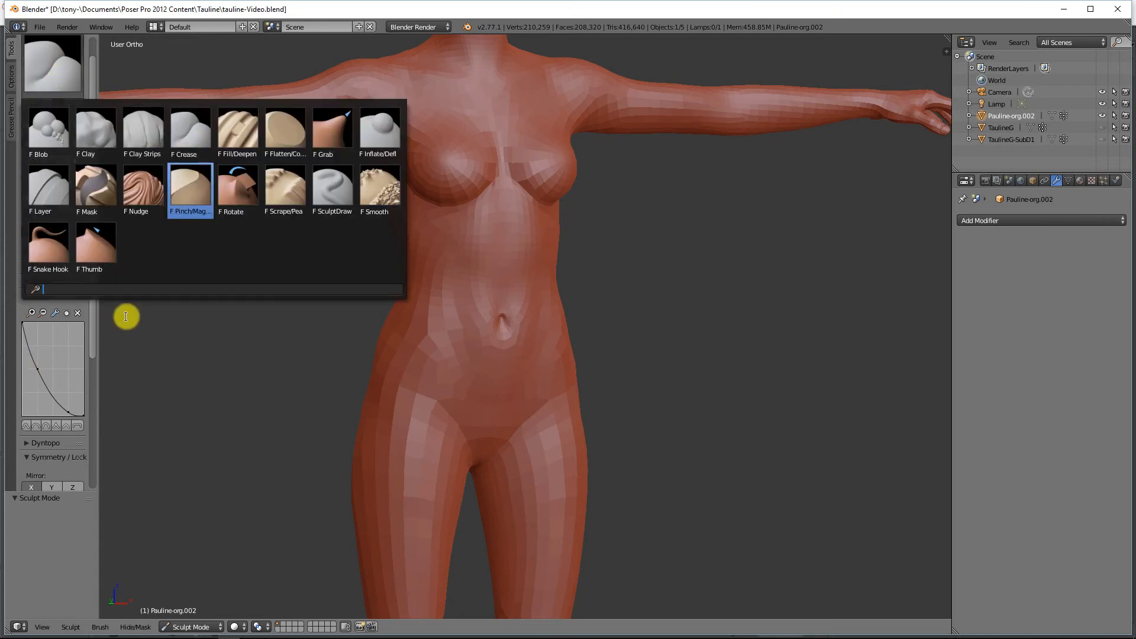
pyautogui.click(93, 322)
pyautogui.moveTo(92, 319); pyautogui.dragTo(95, 387)
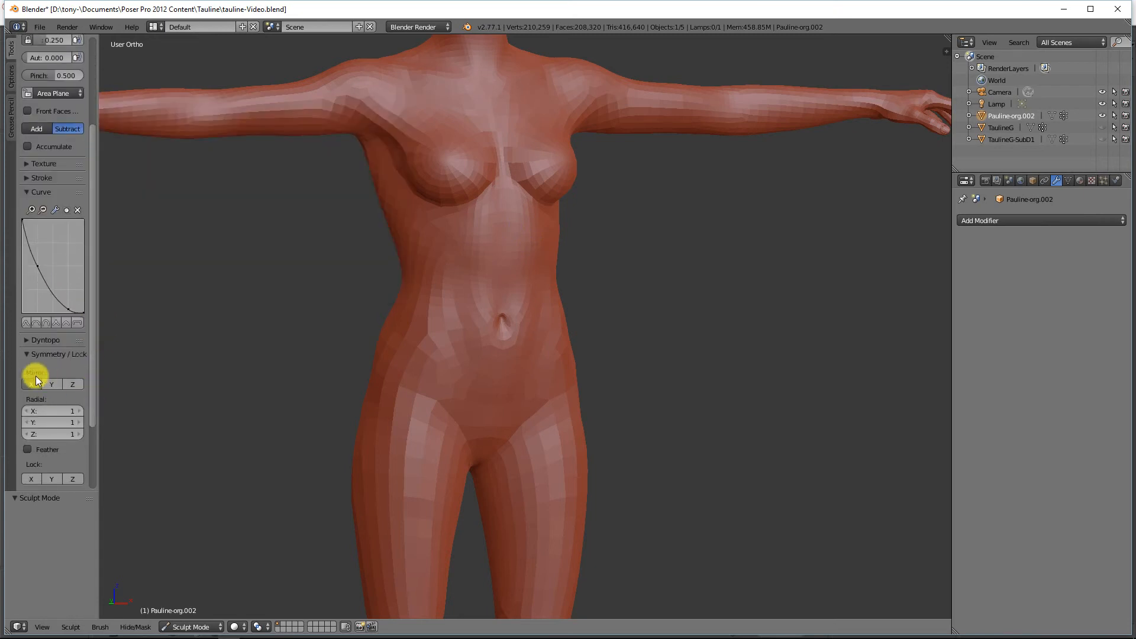
pyautogui.scroll(1, 503, 301)
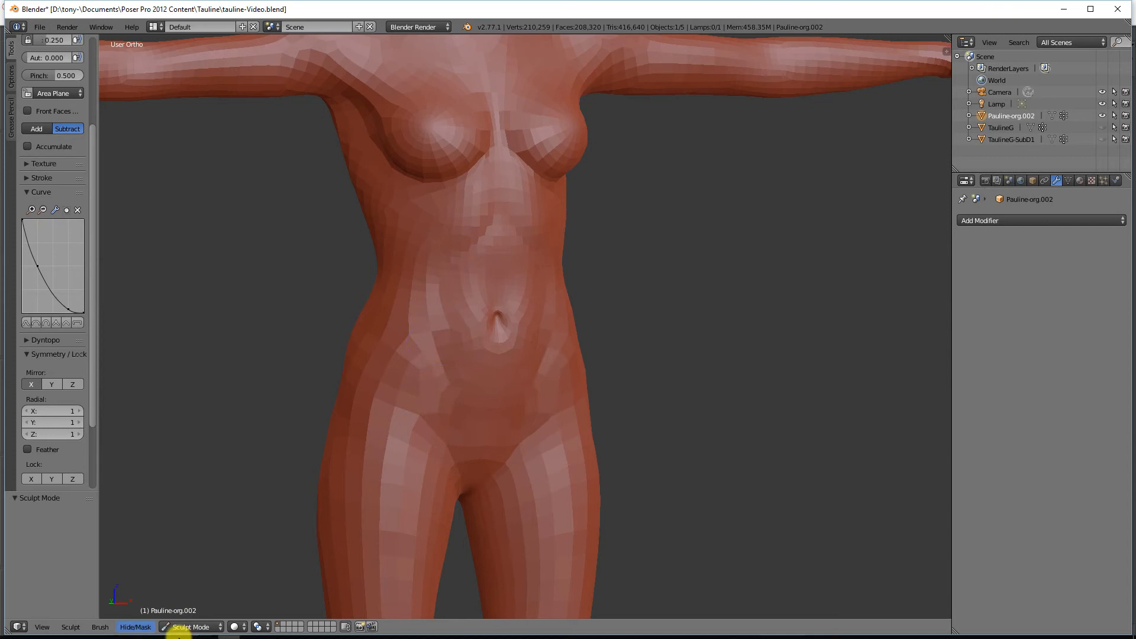
# - Apply smooth shading to the Pauline-org.002 mesh in Object Mode and return to Sculpt Mode
pyautogui.click(191, 626)
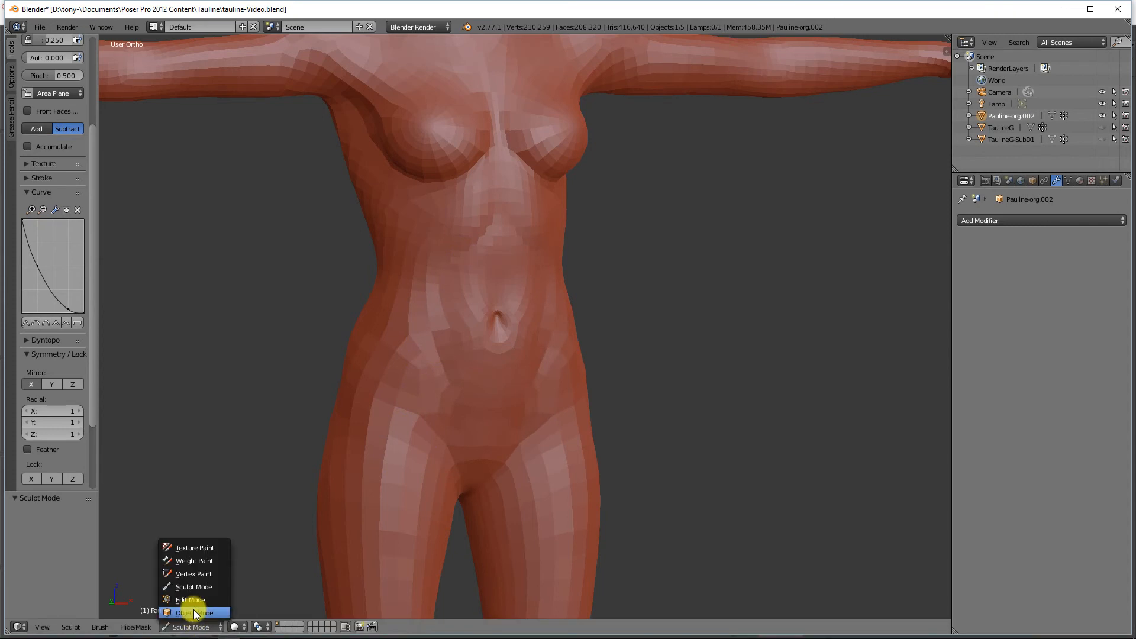
pyautogui.click(194, 613)
pyautogui.moveTo(92, 282); pyautogui.dragTo(95, 204)
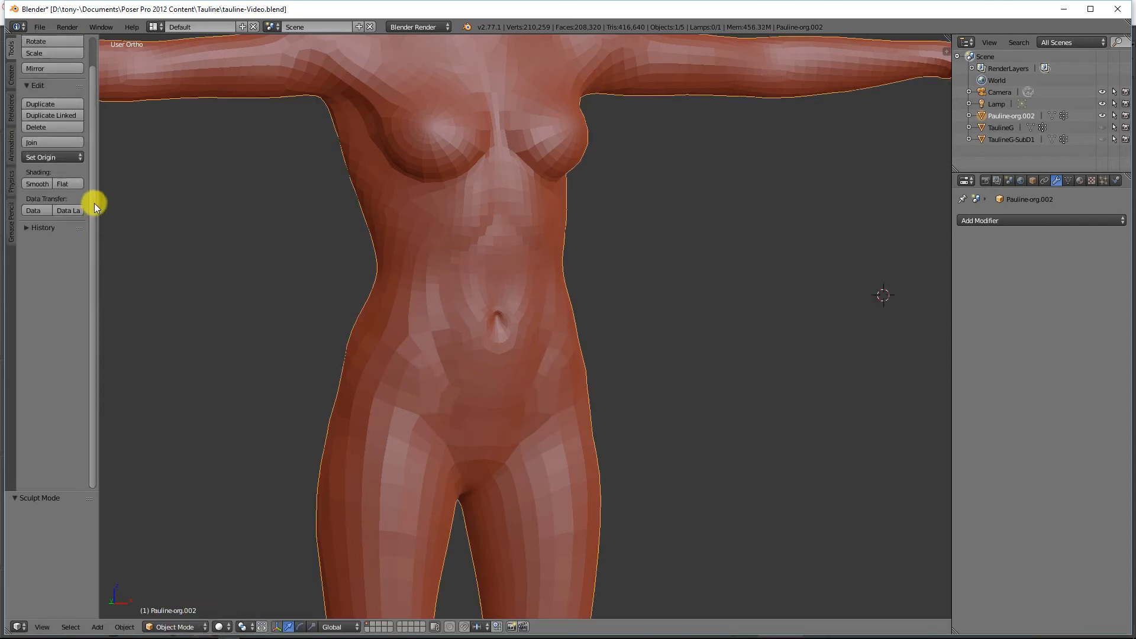
pyautogui.click(31, 186)
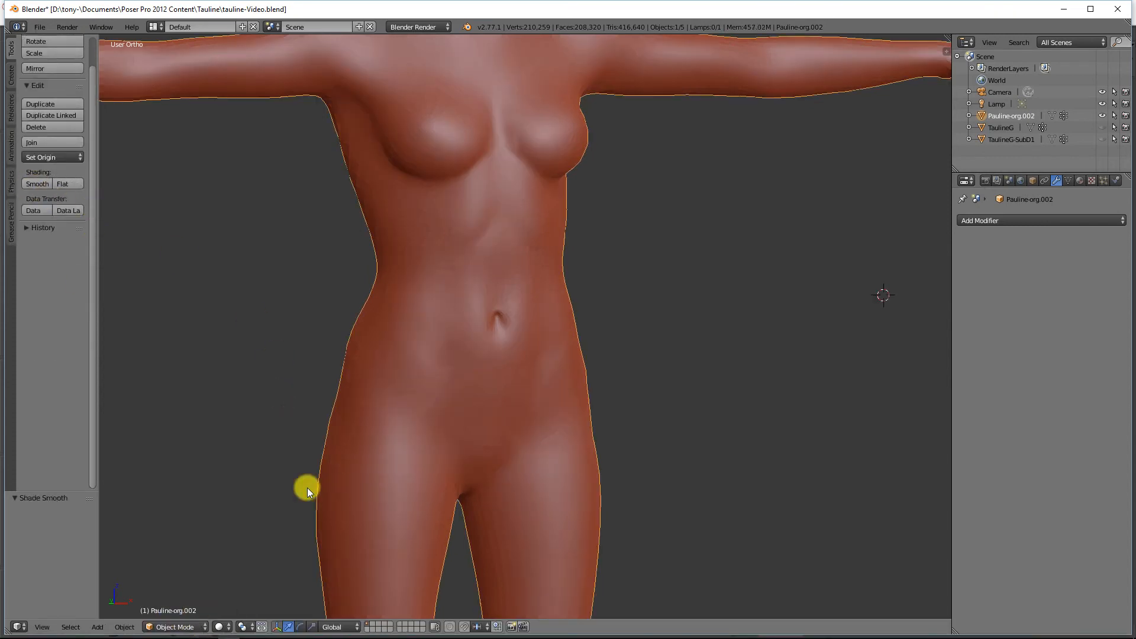
pyautogui.click(175, 627)
pyautogui.click(167, 591)
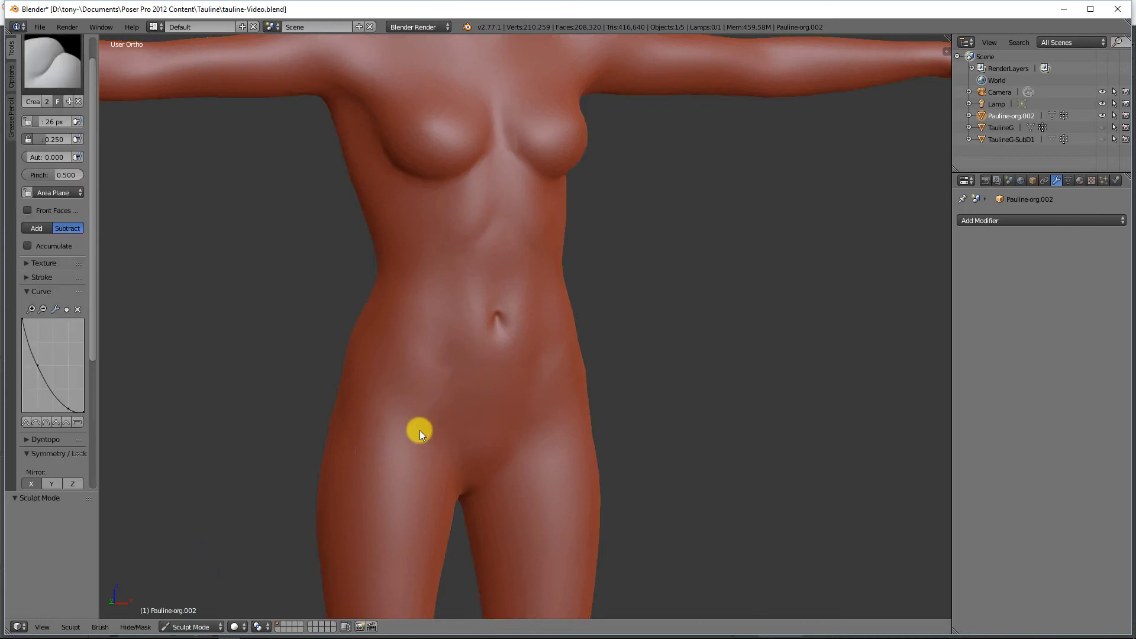
# - Sculpt mirrored details with the Crease brush: a horizontal fold above the navel and creases along both collarbones
pyautogui.moveTo(420, 431)
pyautogui.mouseDown(button='middle')
pyautogui.moveTo(513, 347)
pyautogui.moveTo(468, 339)
pyautogui.moveTo(496, 349)
pyautogui.moveTo(479, 233)
pyautogui.mouseUp(button='middle')
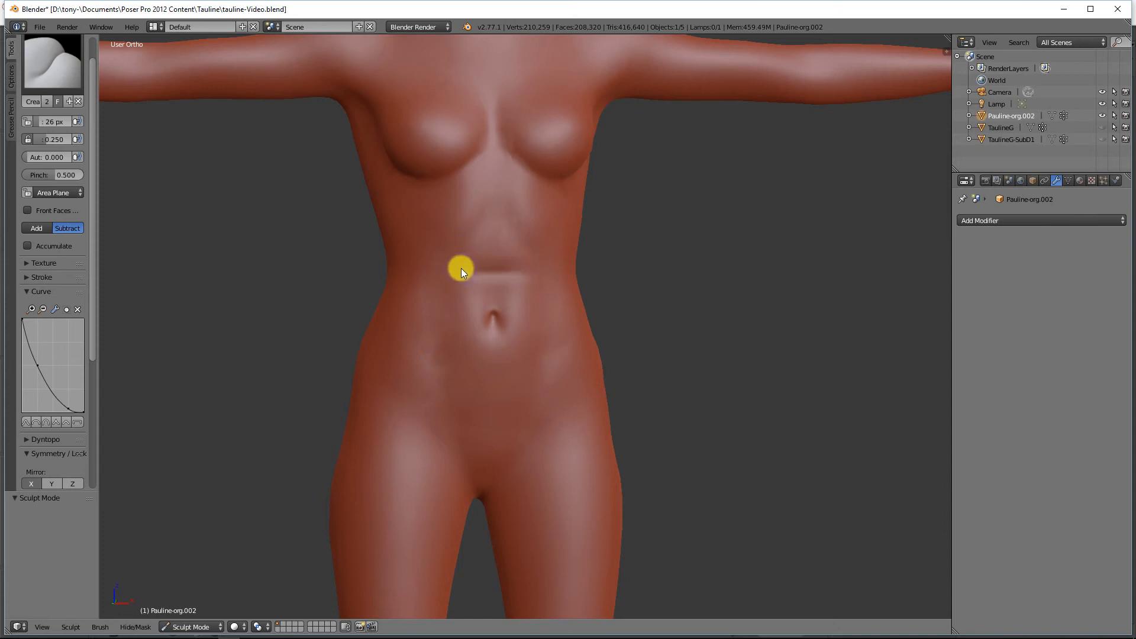
pyautogui.moveTo(386, 339)
pyautogui.mouseDown(button='middle')
pyautogui.moveTo(398, 337)
pyautogui.moveTo(403, 286)
pyautogui.moveTo(454, 411)
pyautogui.moveTo(357, 181)
pyautogui.mouseUp(button='middle')
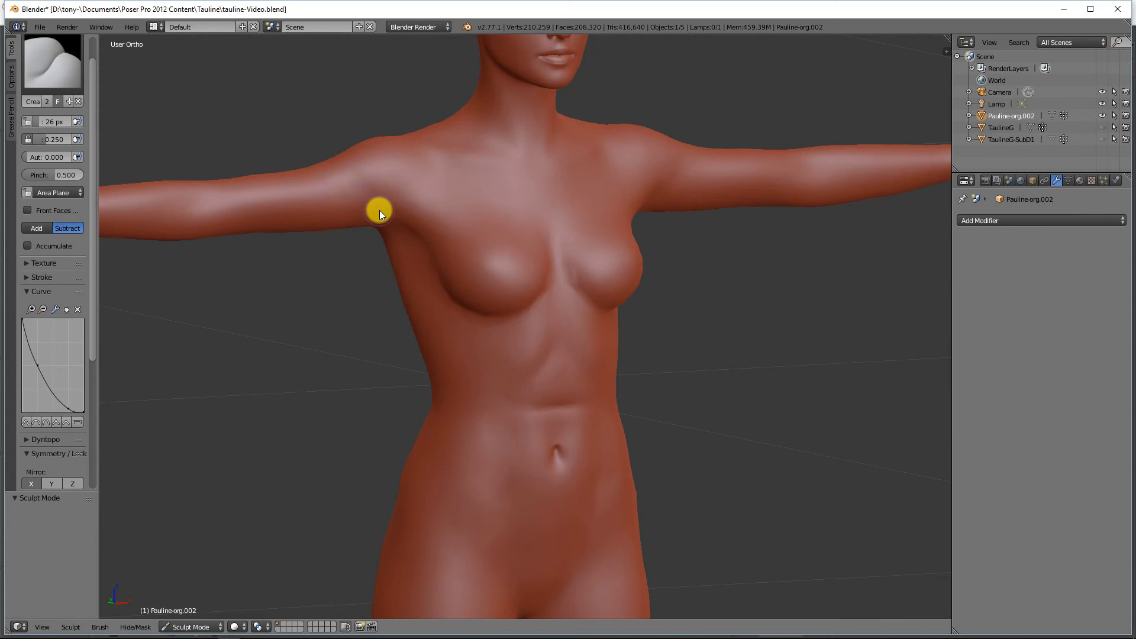
pyautogui.moveTo(503, 211); pyautogui.dragTo(470, 285, button='middle')
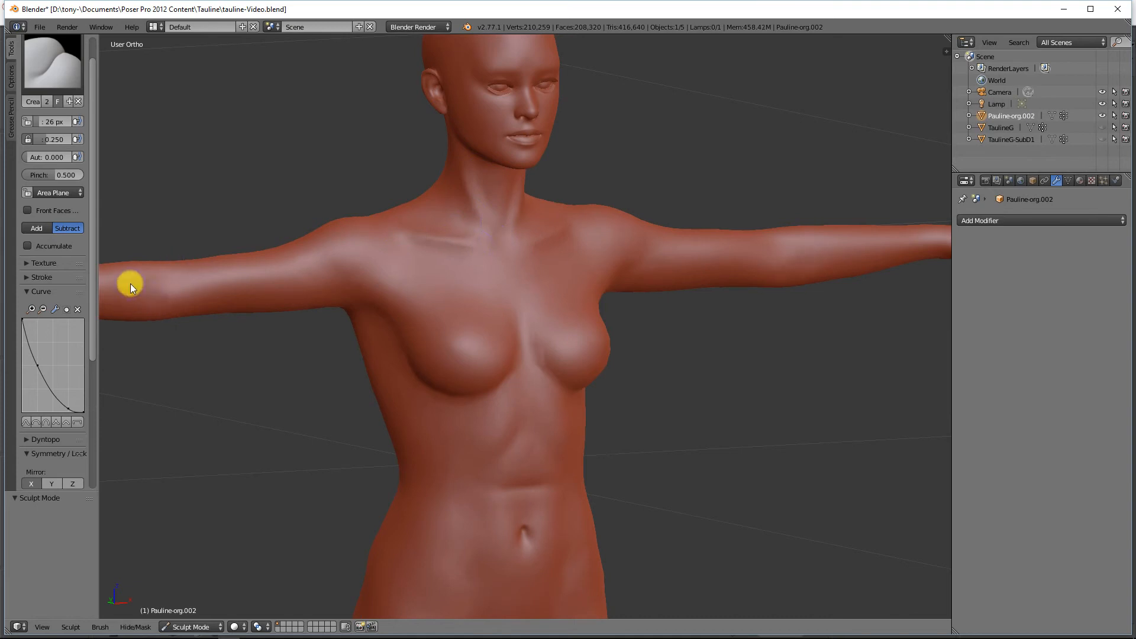
pyautogui.scroll(-5, 237, 296)
pyautogui.scroll(2, 358, 339)
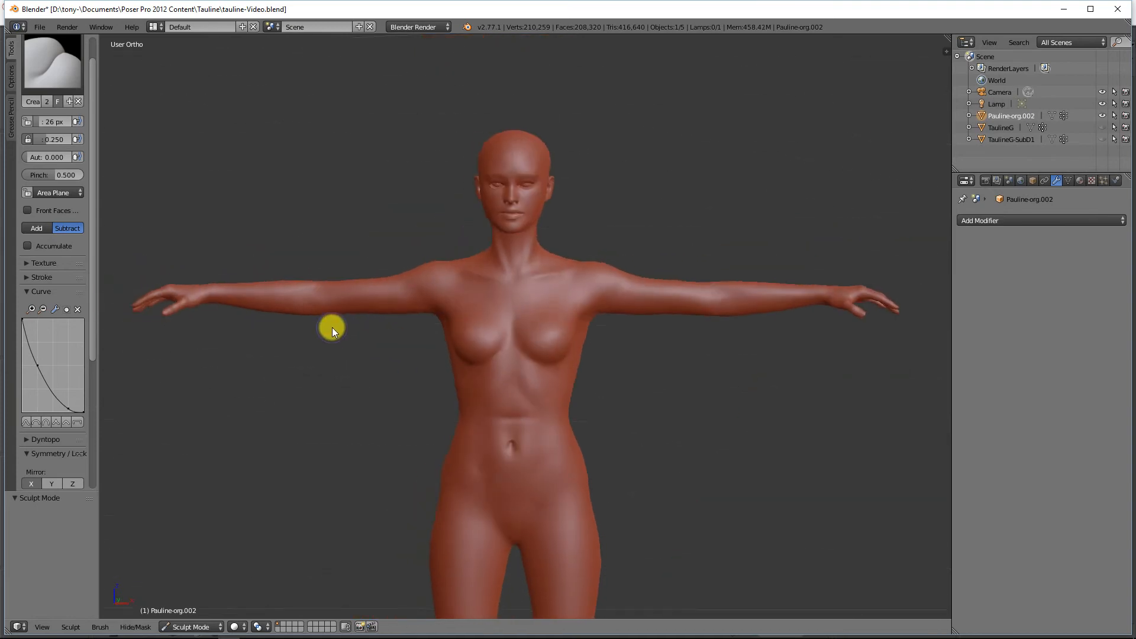
pyautogui.moveTo(388, 354)
pyautogui.mouseDown(button='middle')
pyautogui.moveTo(363, 360)
pyautogui.moveTo(433, 352)
pyautogui.moveTo(407, 345)
pyautogui.mouseUp(button='middle')
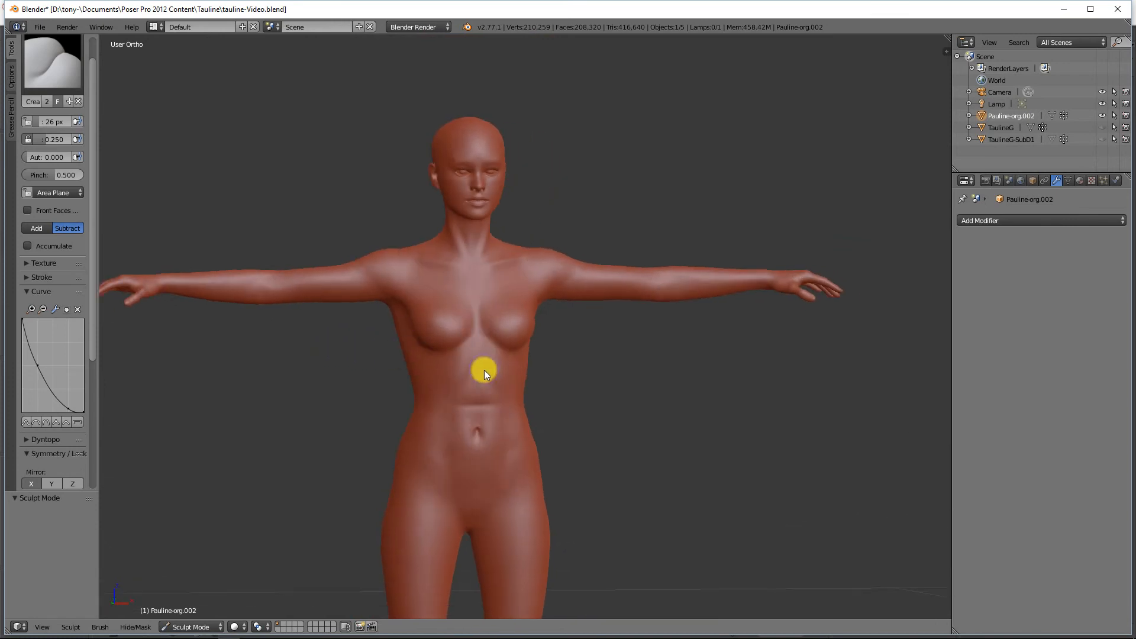
# - Delete the Pauline-org.002 mesh from the scene
pyautogui.moveTo(483, 370)
pyautogui.mouseDown(button='middle')
pyautogui.moveTo(404, 353)
pyautogui.moveTo(483, 371)
pyautogui.moveTo(447, 373)
pyautogui.moveTo(475, 372)
pyautogui.mouseUp(button='middle')
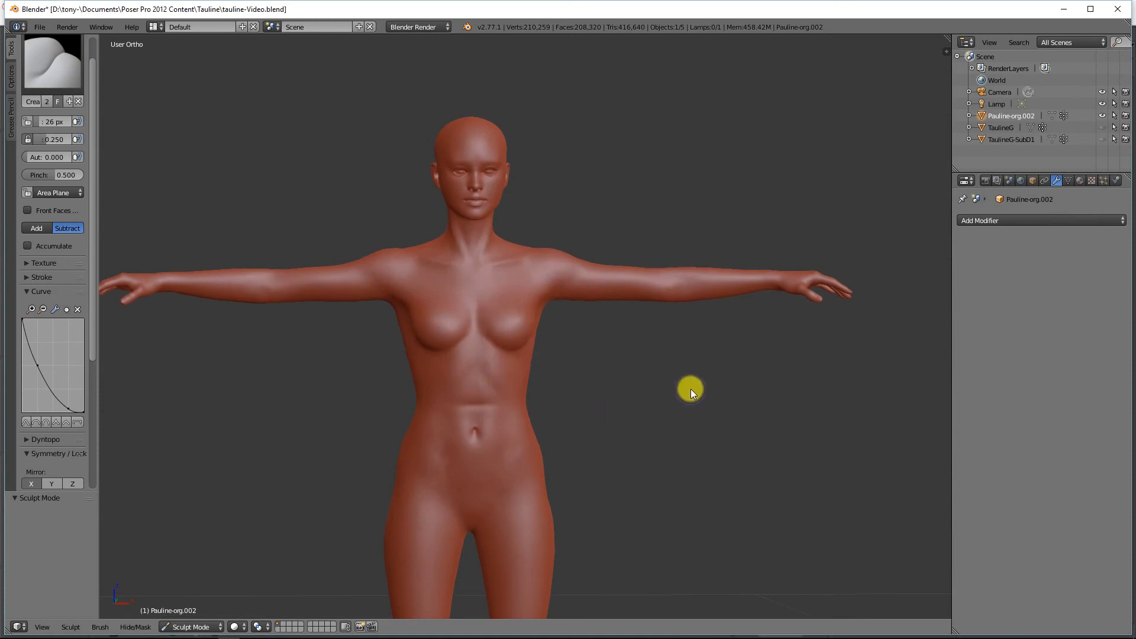
pyautogui.rightClick(1005, 115)
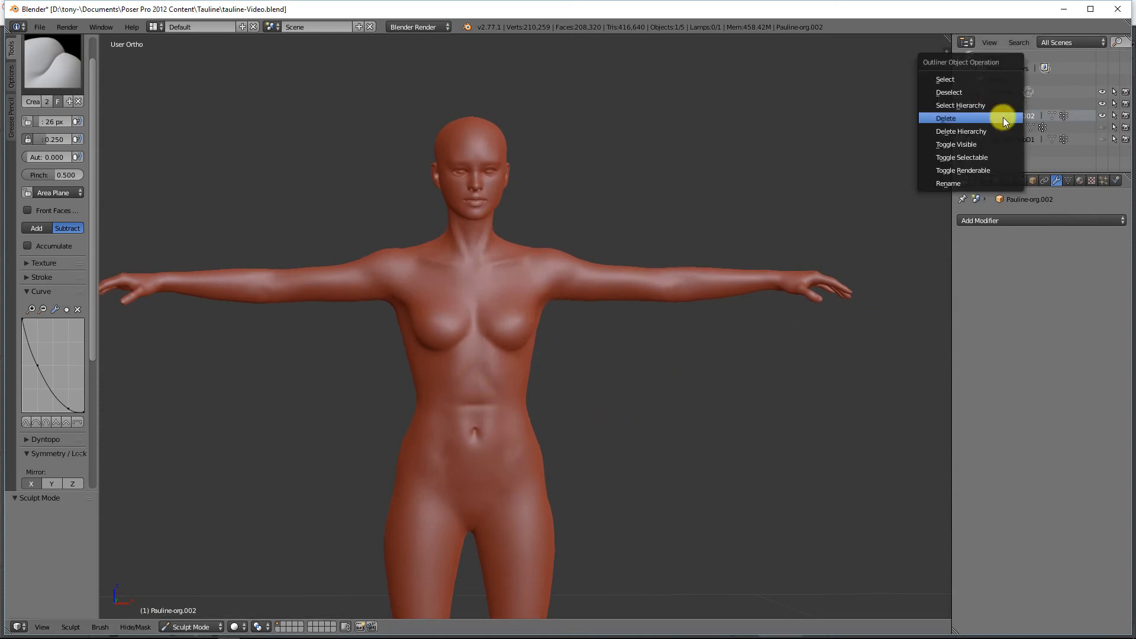
pyautogui.click(944, 119)
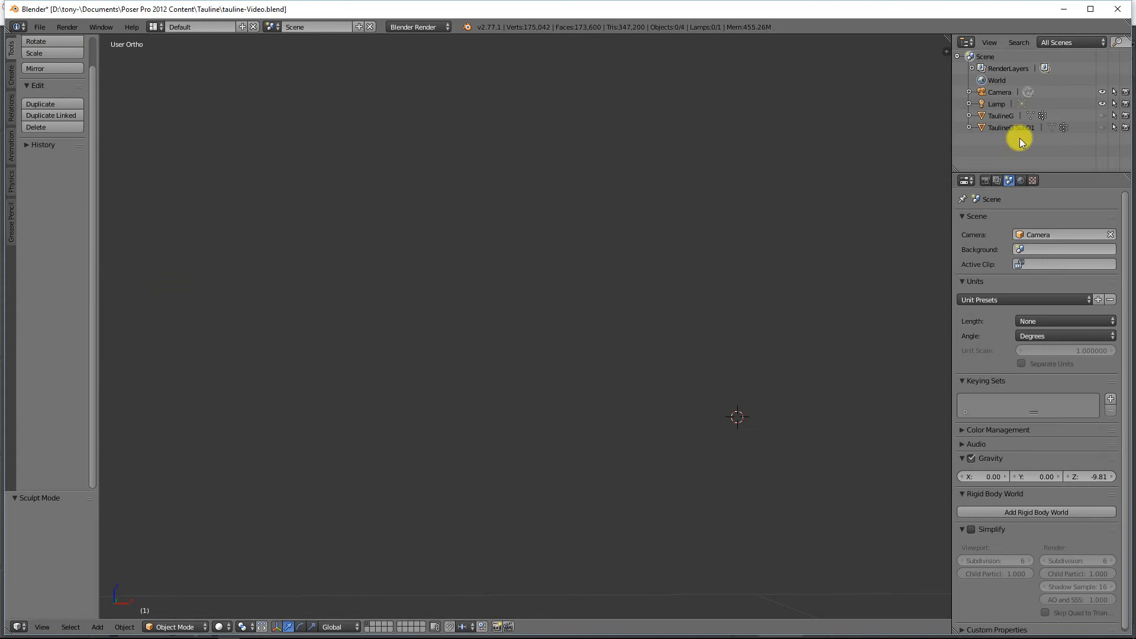
# - Unhide the TaulineG mesh, apply smooth shading to it and view the full figure
pyautogui.click(1004, 115)
pyautogui.click(1102, 115)
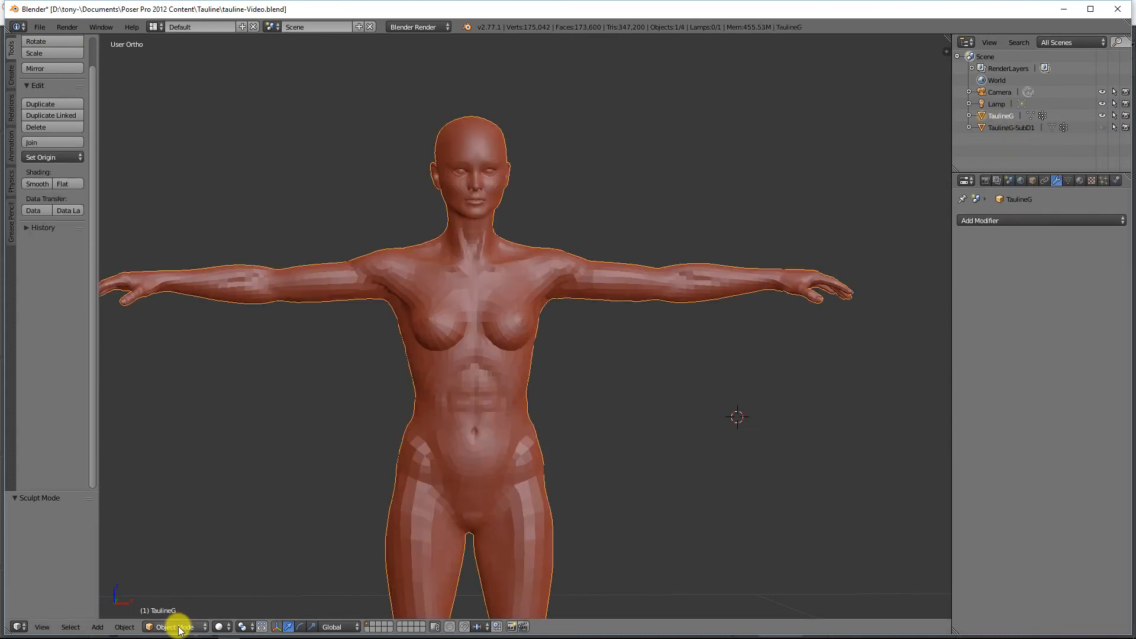
pyautogui.click(36, 184)
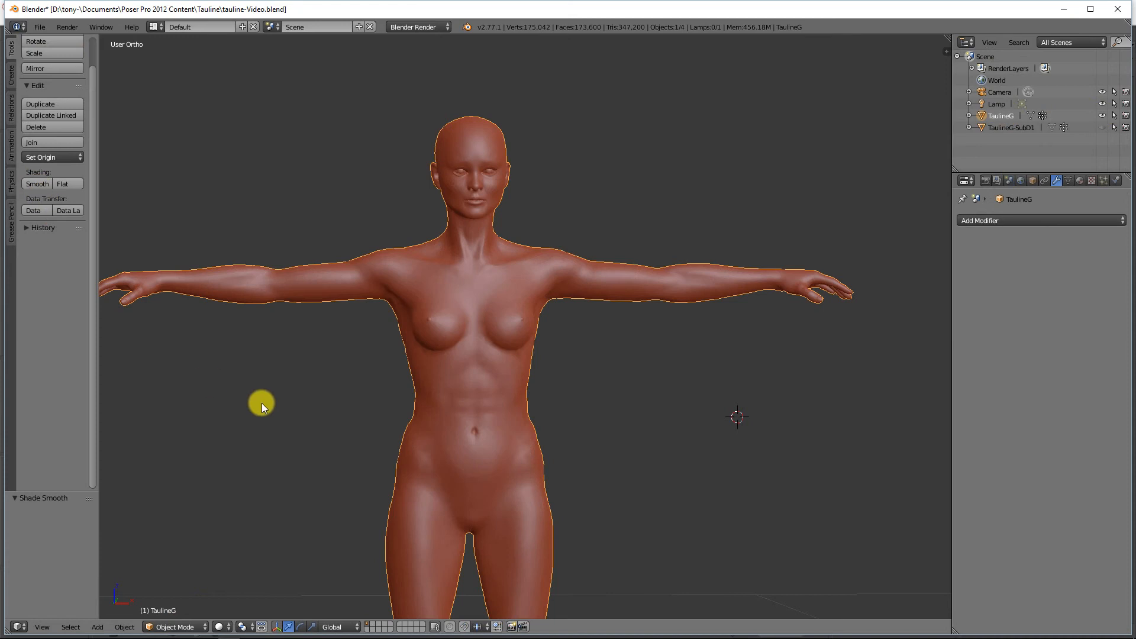
pyautogui.scroll(-1, 370, 395)
pyautogui.moveTo(358, 410); pyautogui.dragTo(378, 340, button='middle')
pyautogui.scroll(-2, 384, 329)
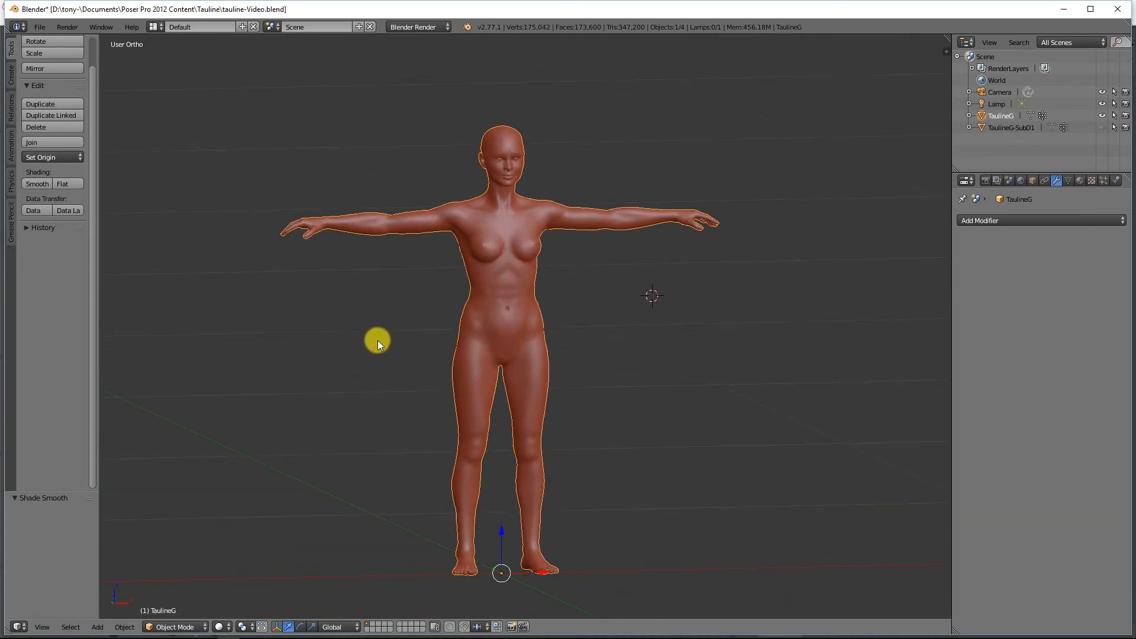
pyautogui.scroll(1, 381, 337)
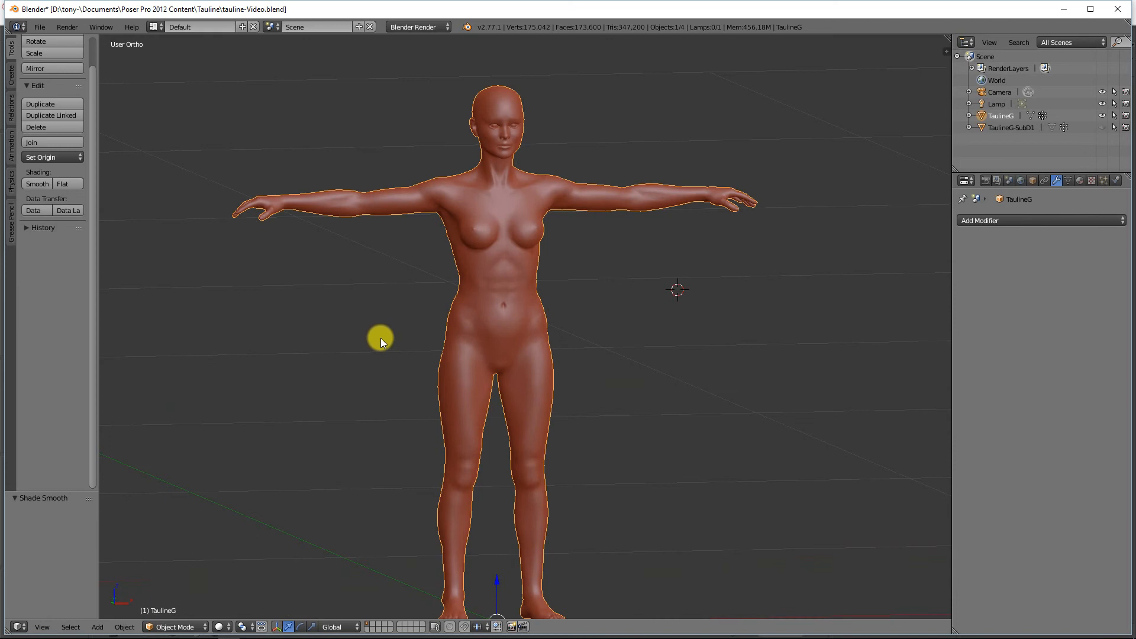
# - Set up a Wavefront OBJ export with only Polygroups and Keep Vertex Order enabled
pyautogui.click(39, 26)
pyautogui.moveTo(55, 250)
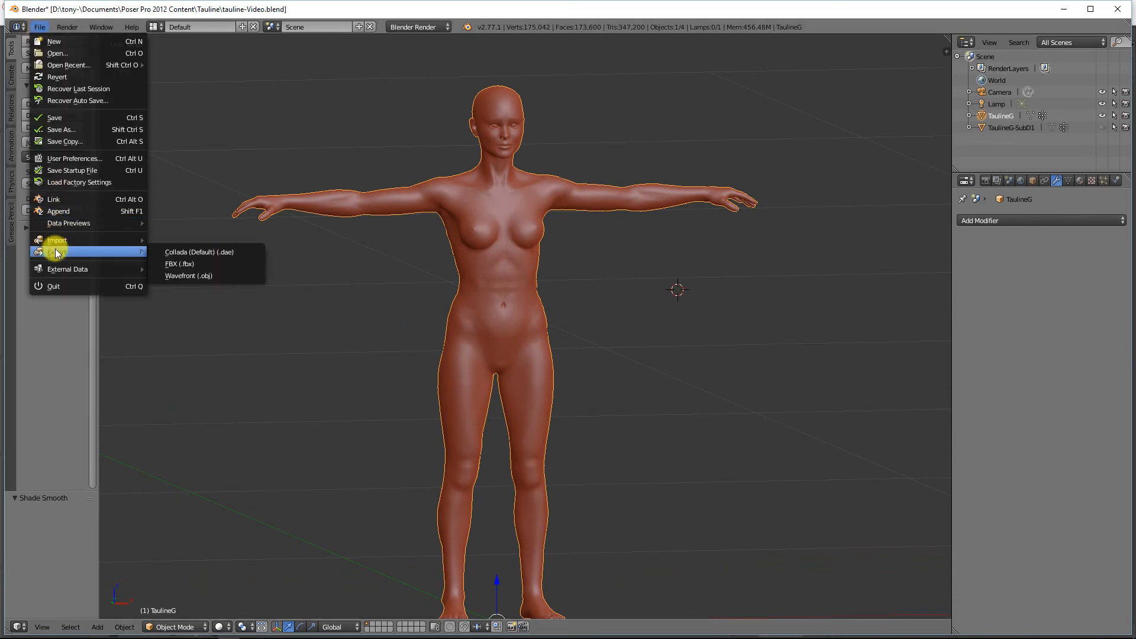
pyautogui.click(179, 276)
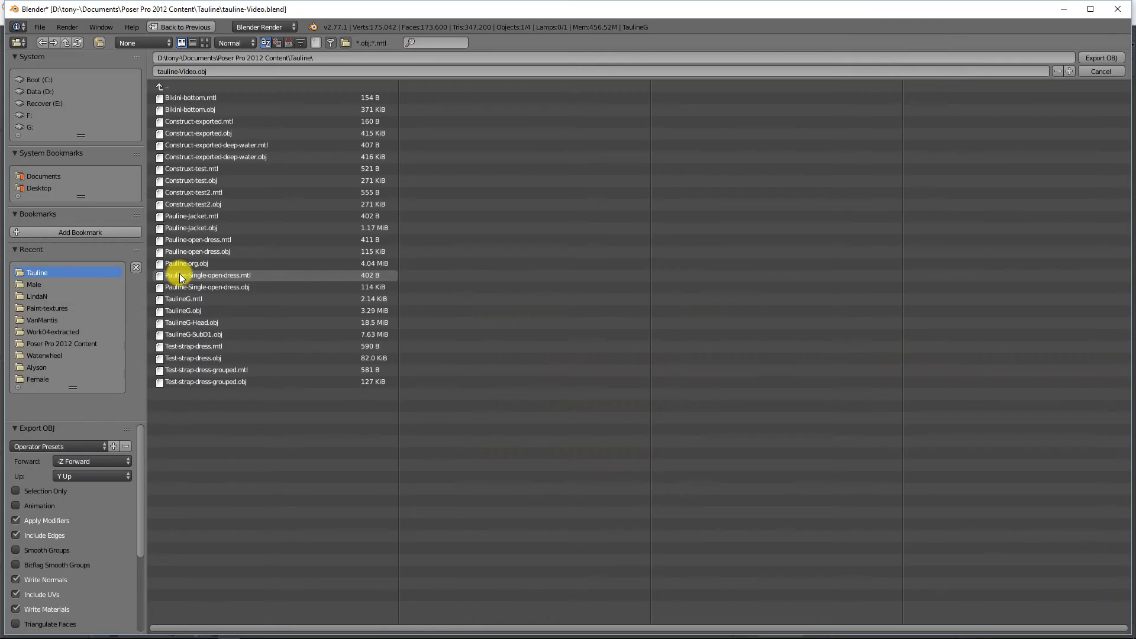
pyautogui.click(53, 452)
pyautogui.click(34, 474)
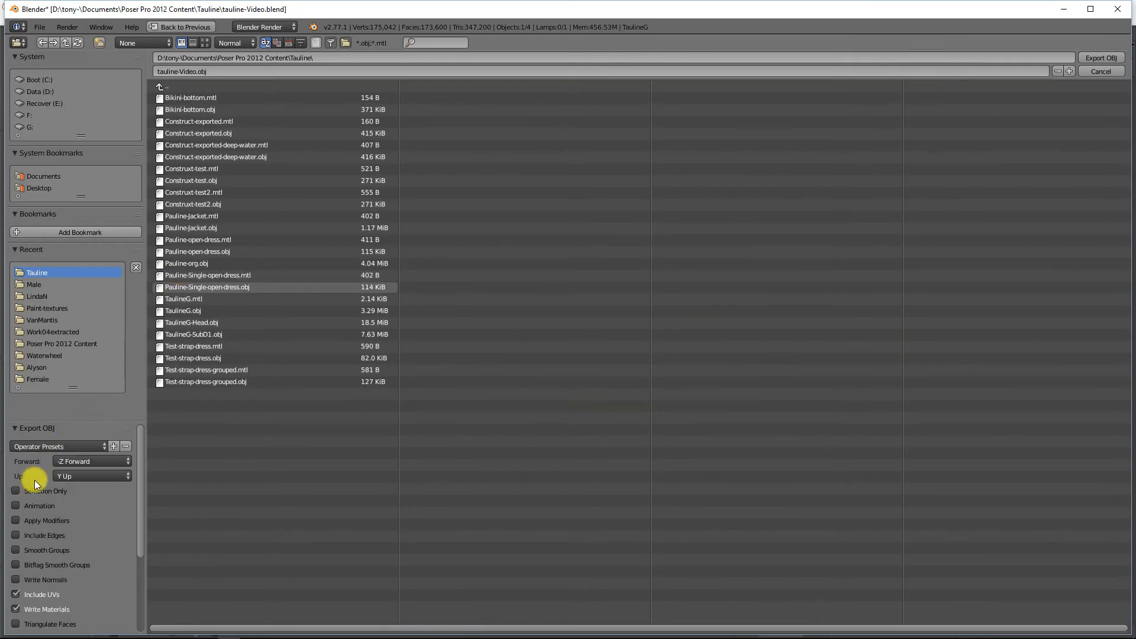
pyautogui.click(16, 595)
pyautogui.click(15, 609)
pyautogui.moveTo(141, 527); pyautogui.dragTo(136, 592)
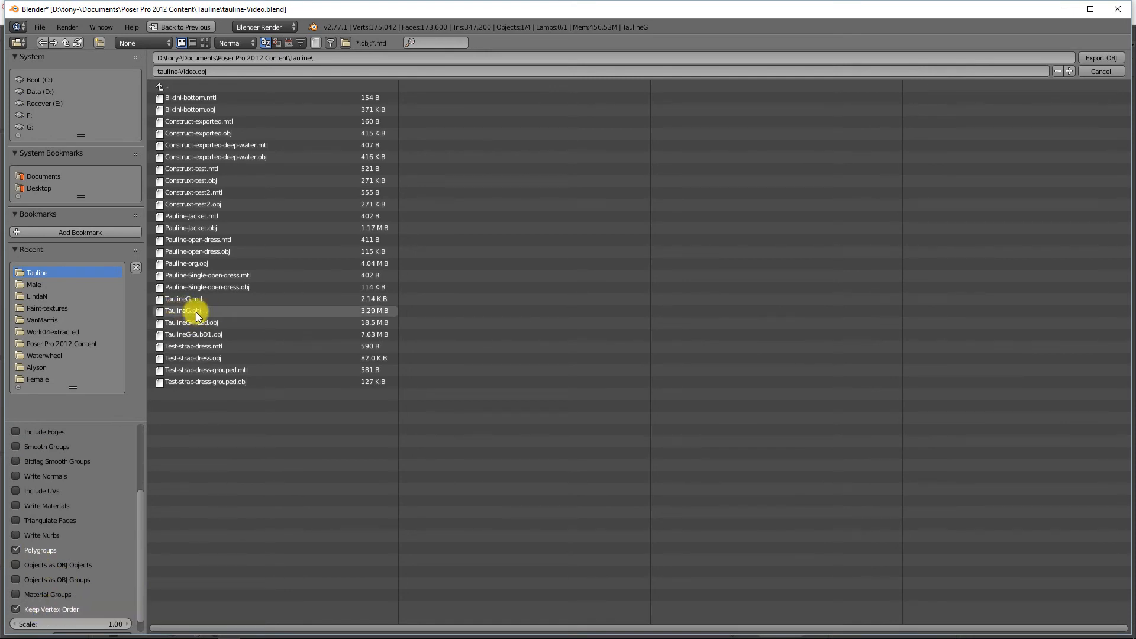
# - Switch to Poser and load TaulineG.obj as a full body morph on the Pauline figure, labelled TaulineG
pyautogui.hotkey('alt', 'Tab')
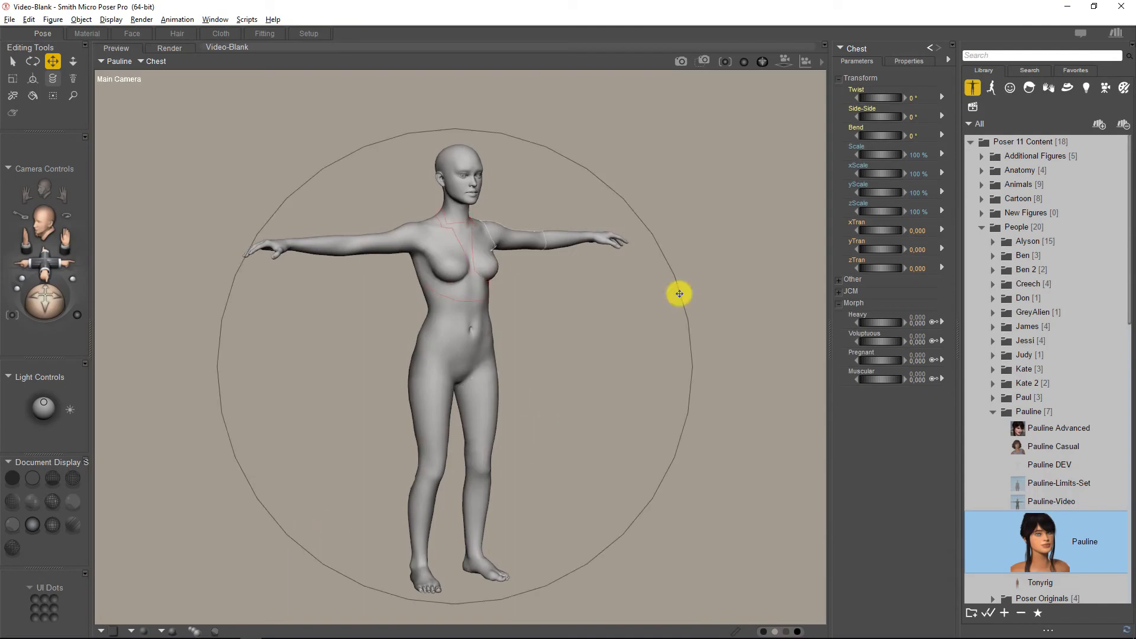
pyautogui.click(863, 50)
pyautogui.click(866, 54)
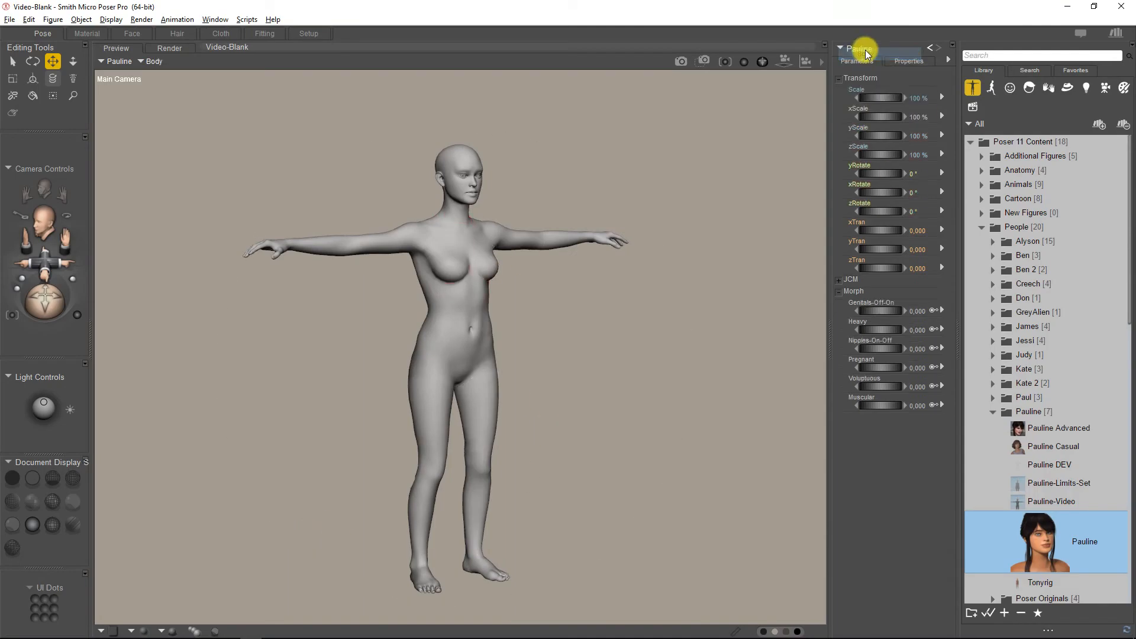
pyautogui.click(52, 20)
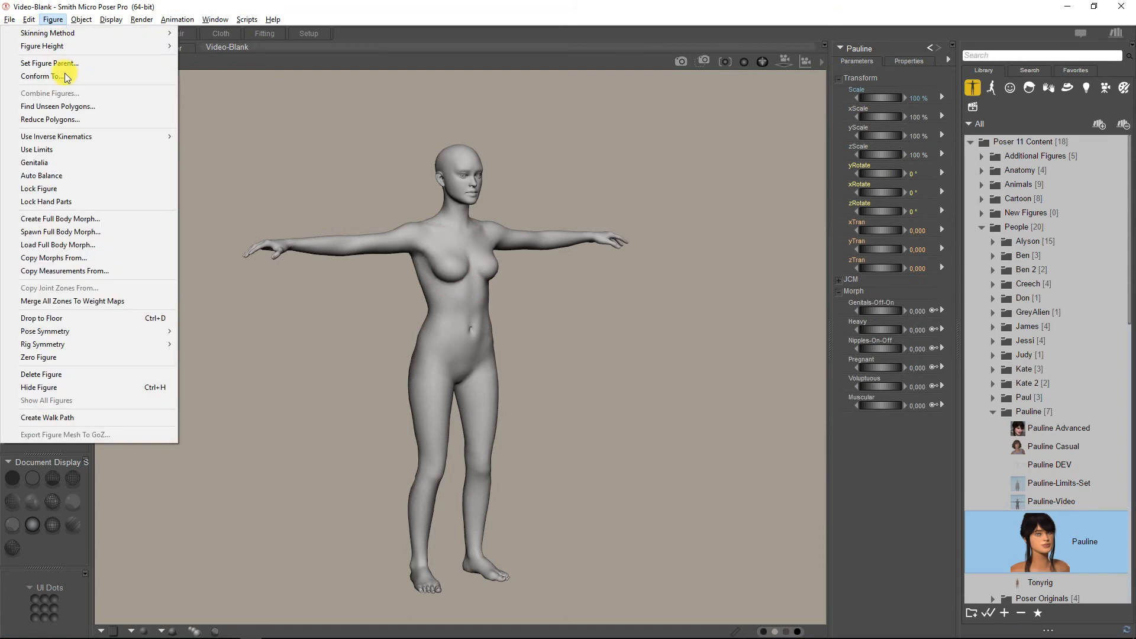
pyautogui.click(48, 245)
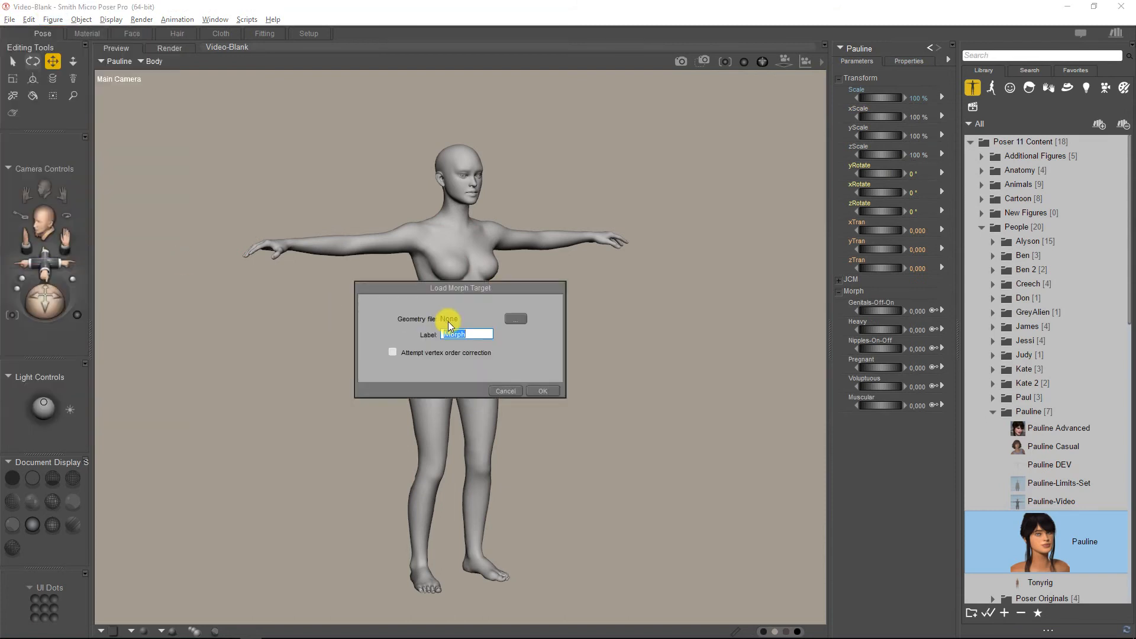
pyautogui.click(514, 318)
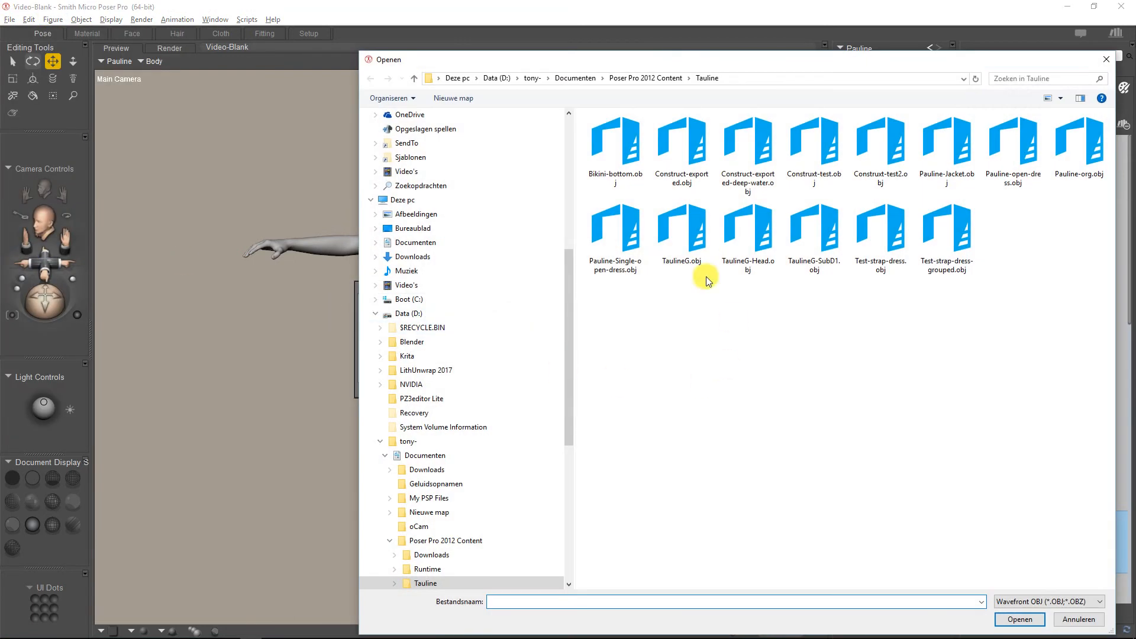
pyautogui.click(684, 244)
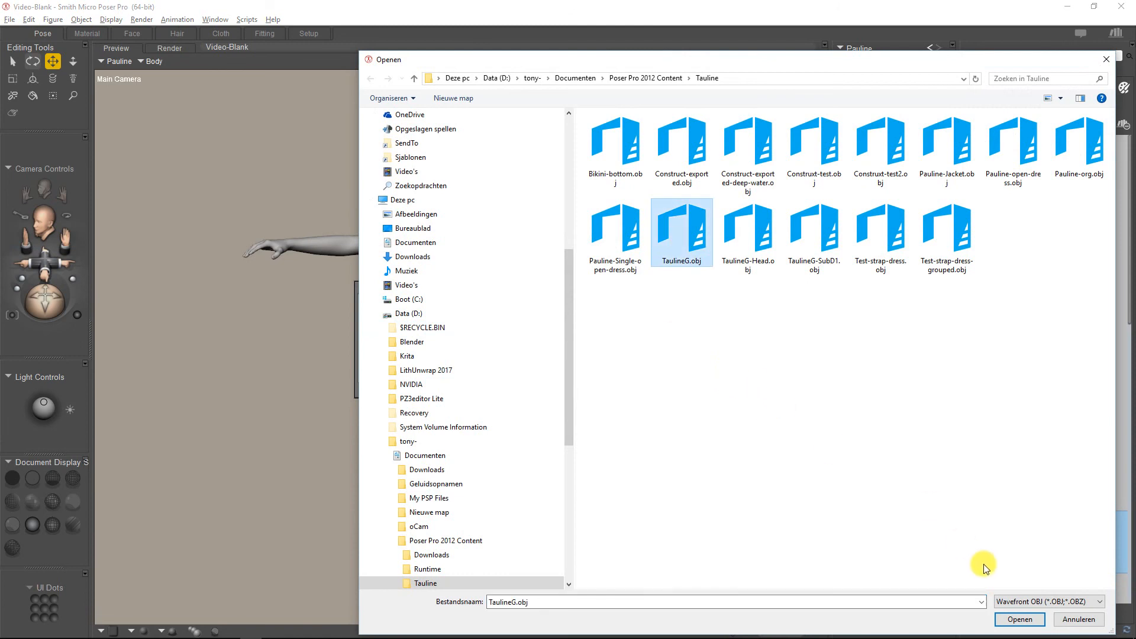
pyautogui.click(1017, 620)
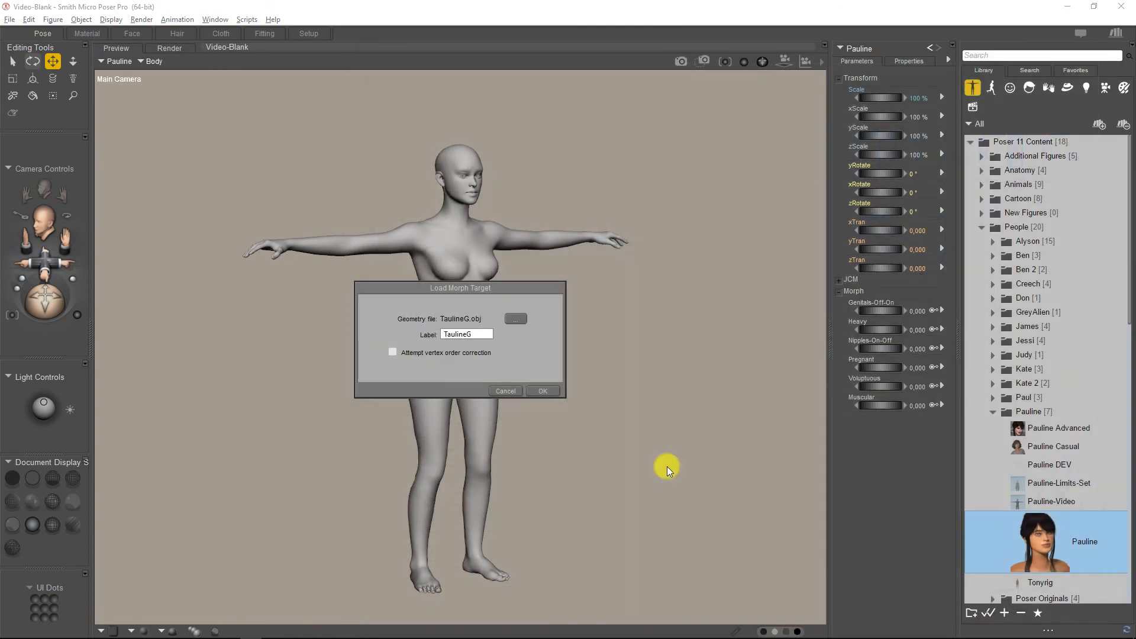
pyautogui.click(539, 392)
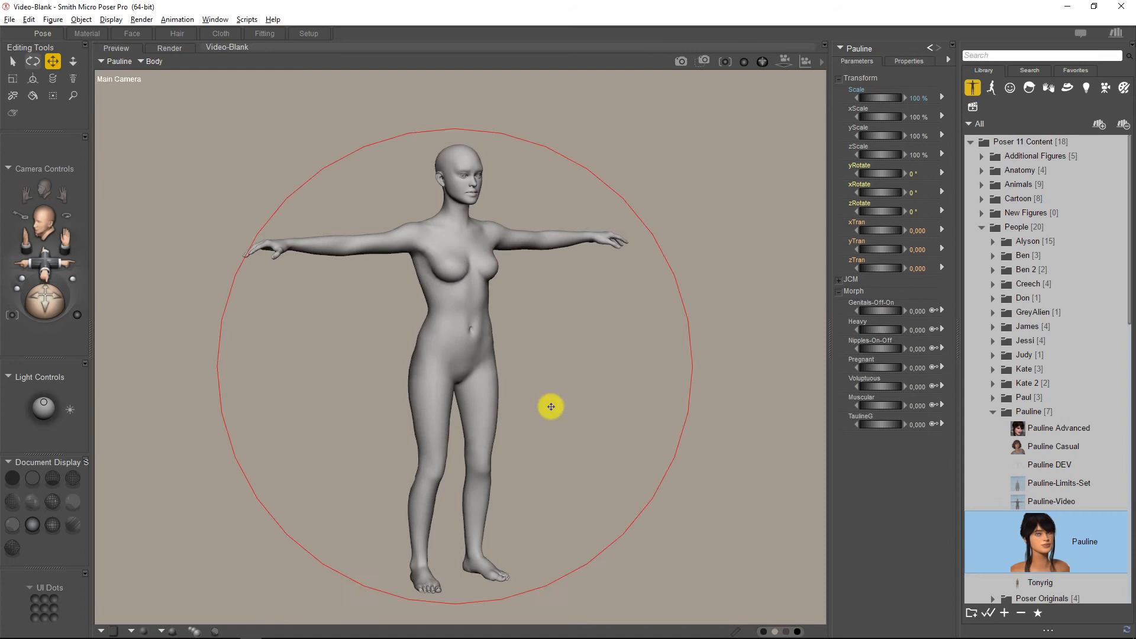
# - Set Pauline's TaulineG body morph to 1
pyautogui.click(920, 426)
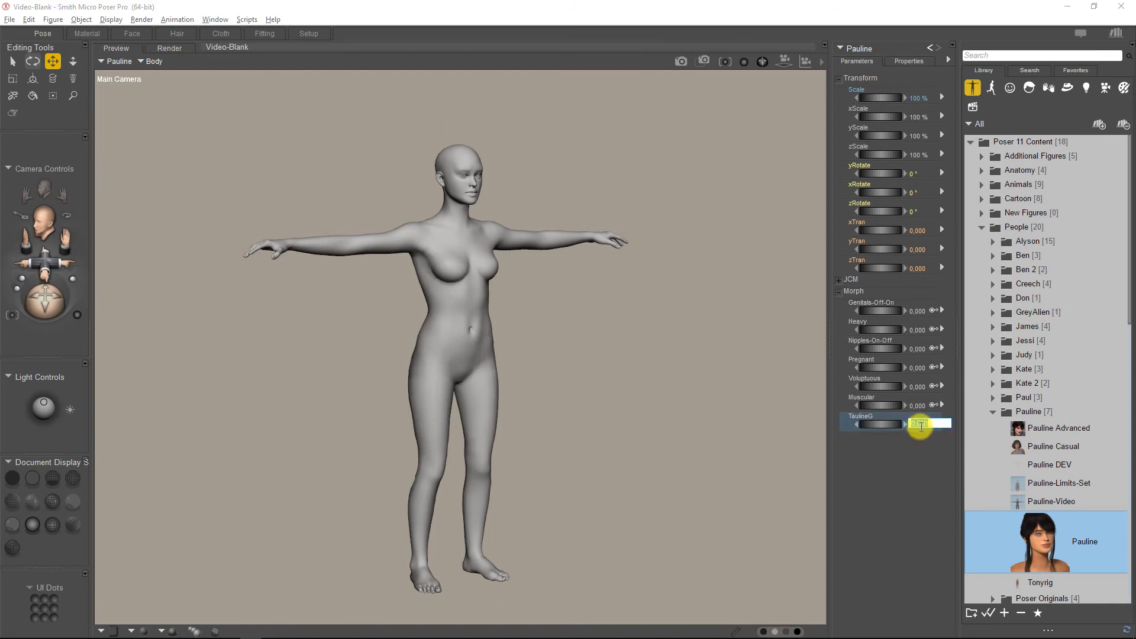
pyautogui.write('1')
pyautogui.press('Return')
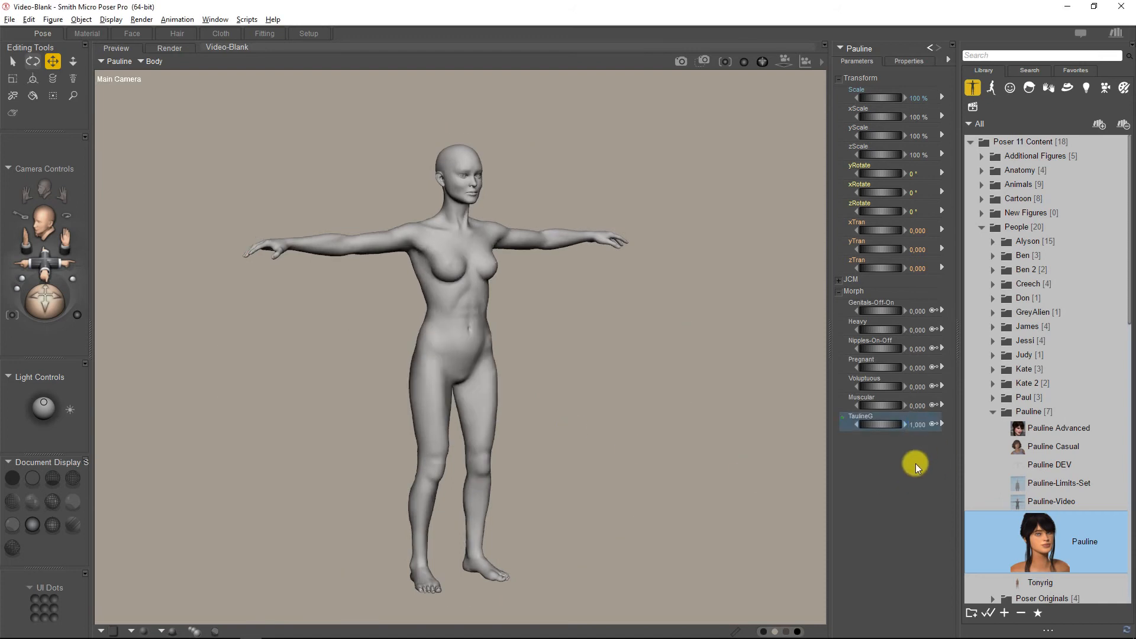
# - Limit the TaulineG morph parameter to a minimum of 0 and a maximum of 1
pyautogui.click(943, 423)
pyautogui.click(956, 443)
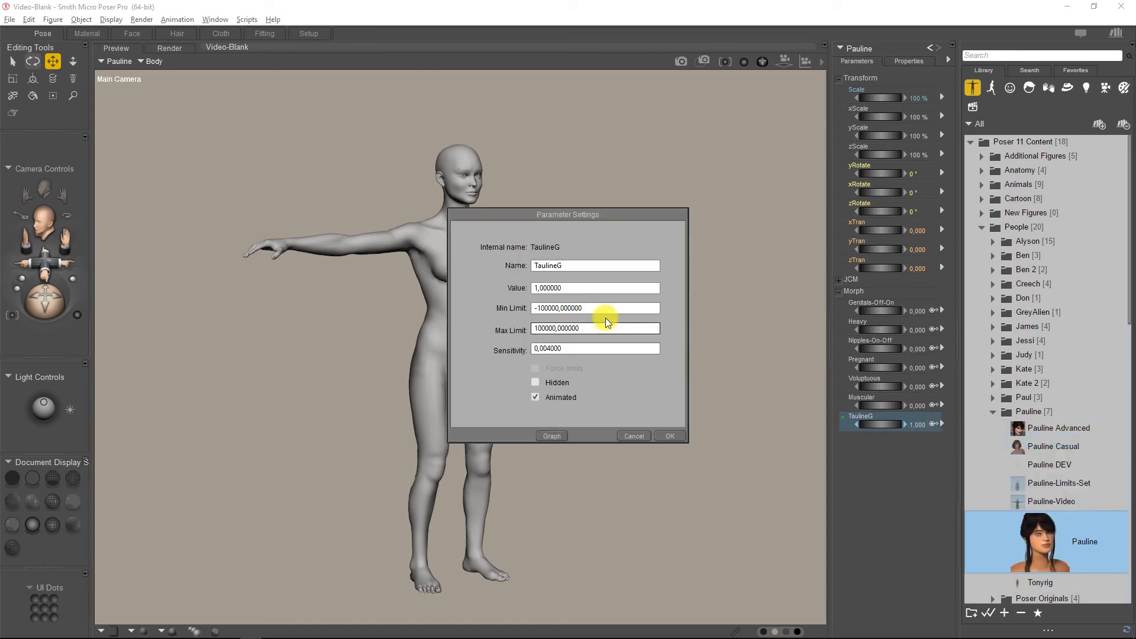
pyautogui.doubleClick(592, 307)
pyautogui.write('0')
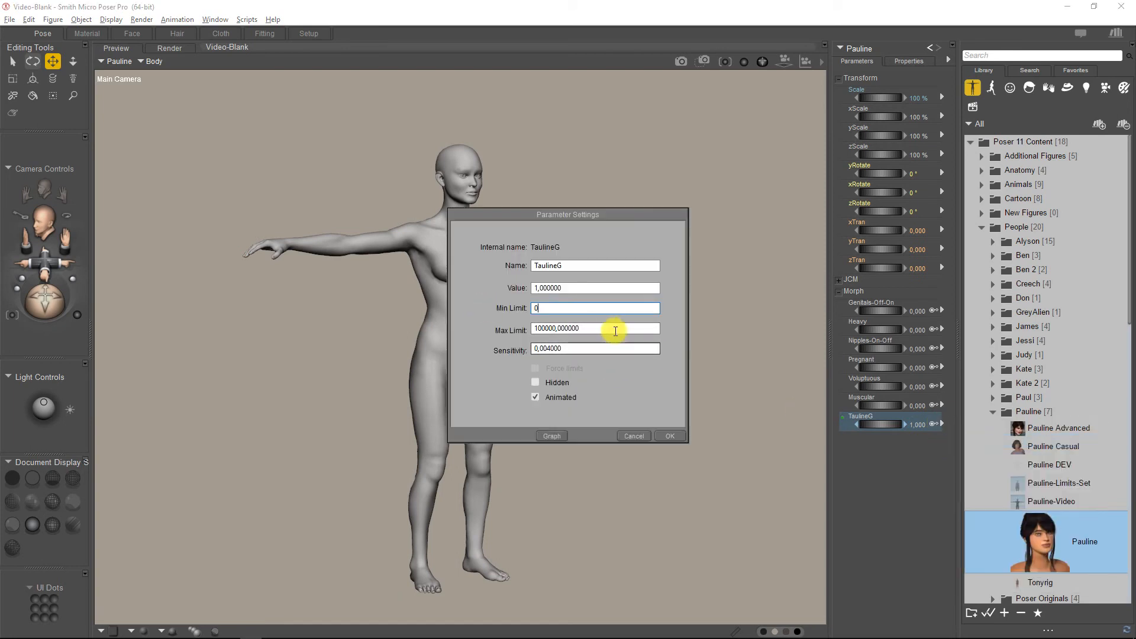
pyautogui.doubleClick(572, 329)
pyautogui.write('1')
pyautogui.doubleClick(577, 348)
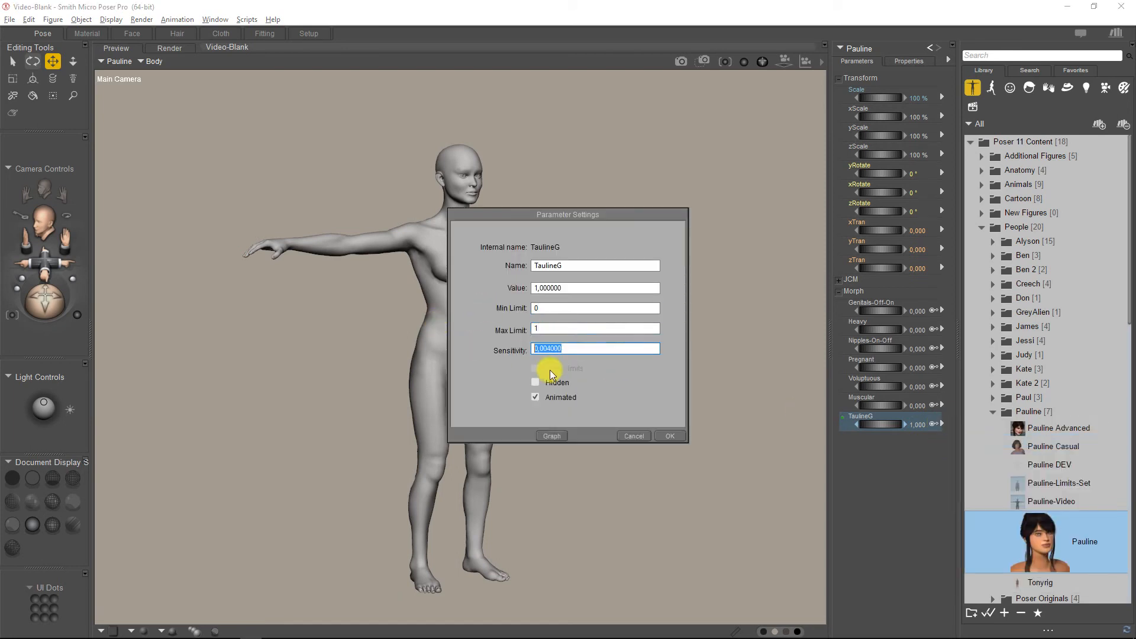
pyautogui.click(670, 435)
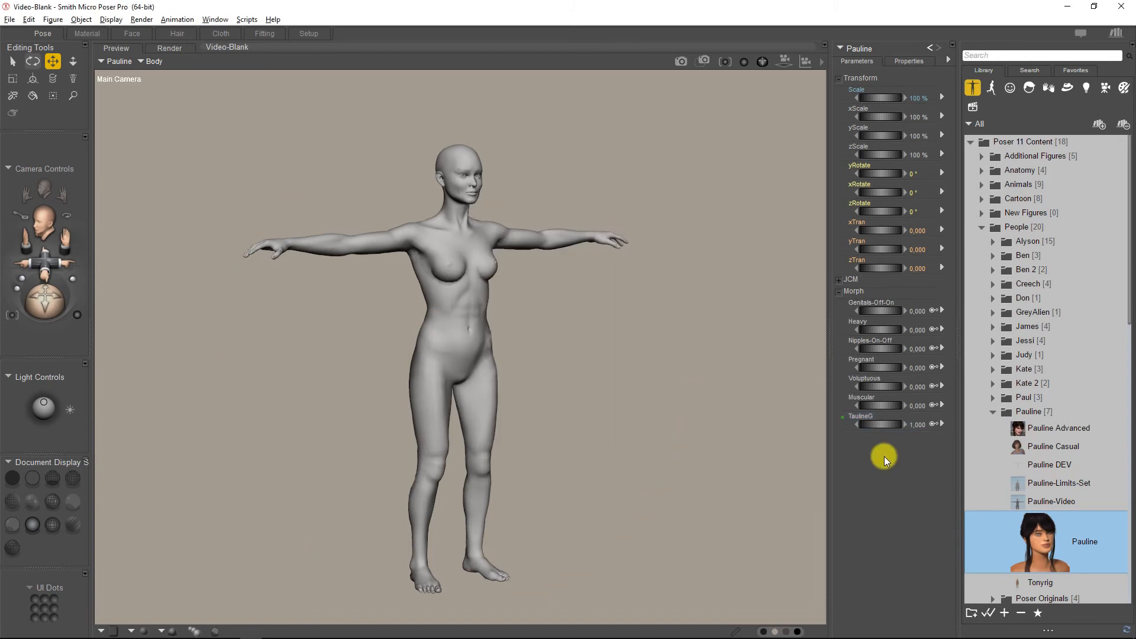
# - Try the TaulineG morph dial and examine the morphed figure from a slightly different camera angle
pyautogui.moveTo(878, 425)
pyautogui.mouseDown()
pyautogui.moveTo(858, 425)
pyautogui.moveTo(875, 429)
pyautogui.mouseUp()
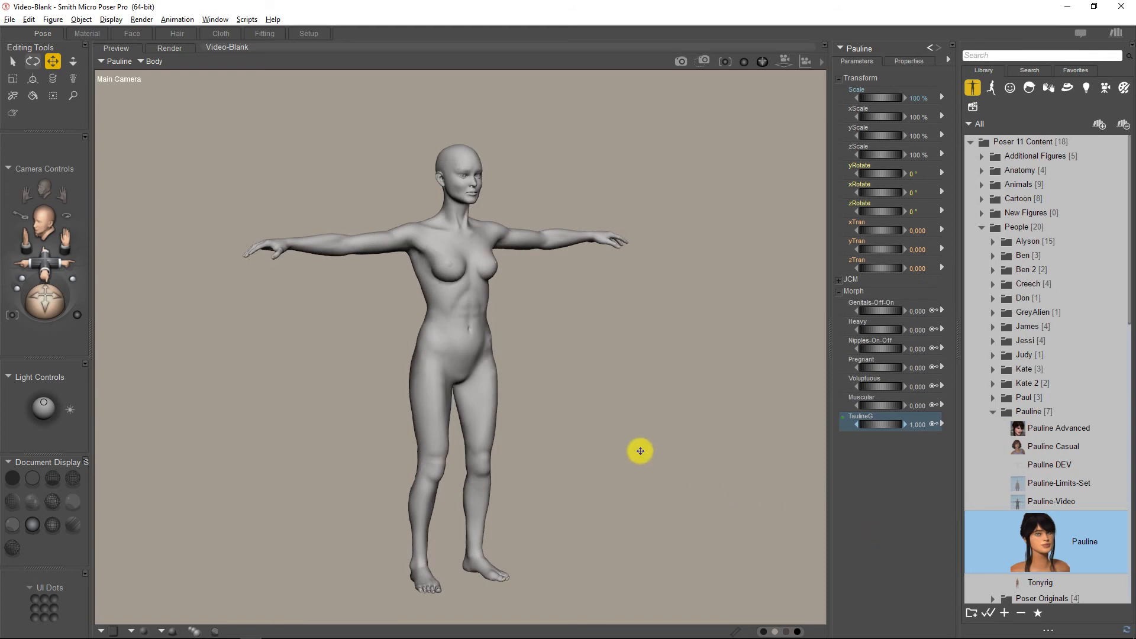
pyautogui.moveTo(55, 298); pyautogui.dragTo(56, 298)
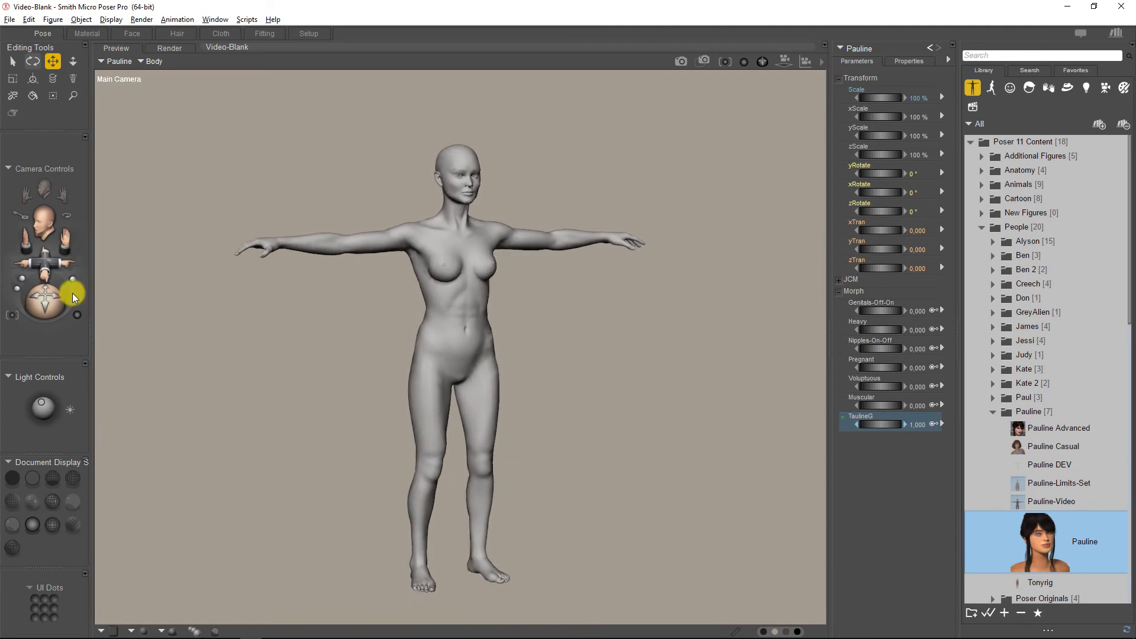
# - Switch back to Blender and cancel the pending OBJ export
pyautogui.hotkey('alt', 'Tab')
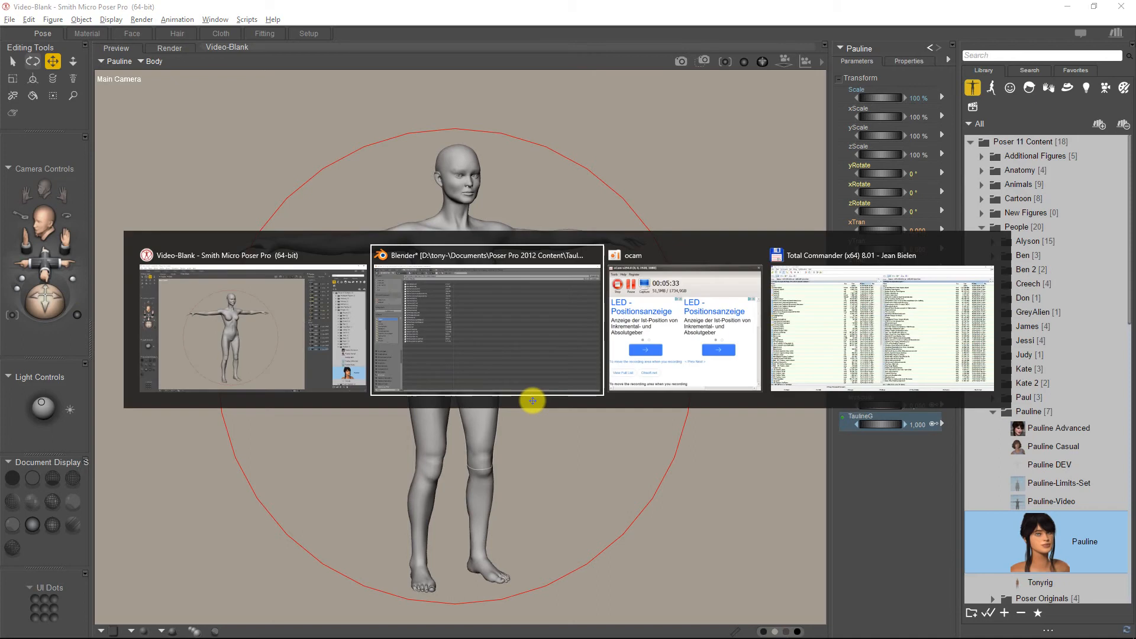
pyautogui.hotkey('alt', 'Tab')
pyautogui.hotkey('alt', 'Tab')
pyautogui.hotkey('alt', 'Tab')
pyautogui.hotkey('alt', 'Tab')
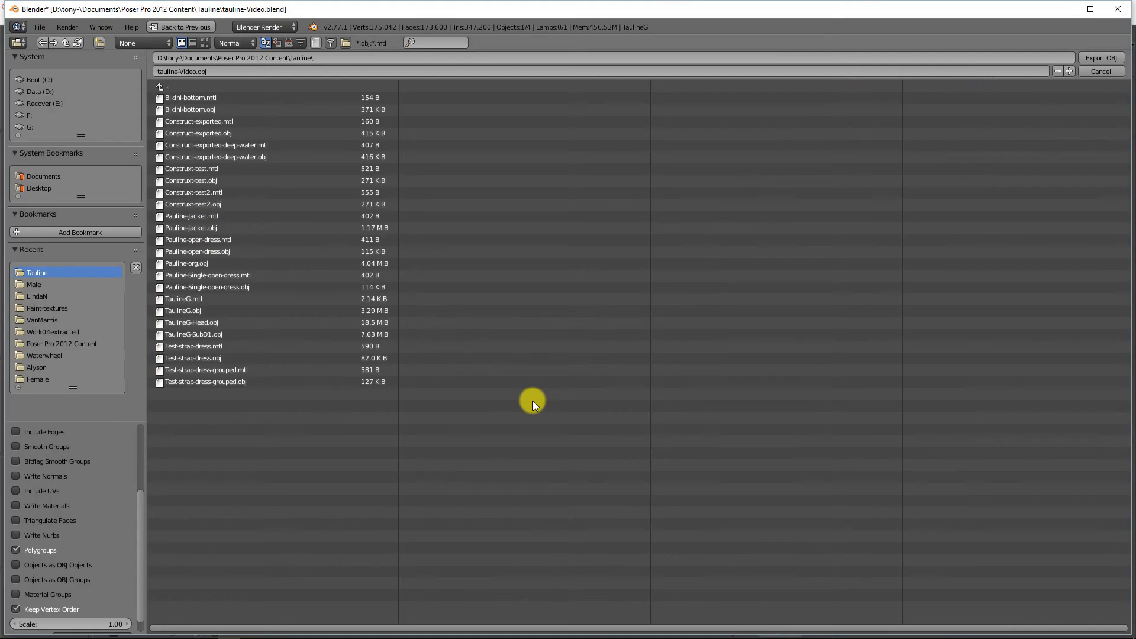
pyautogui.press('Escape')
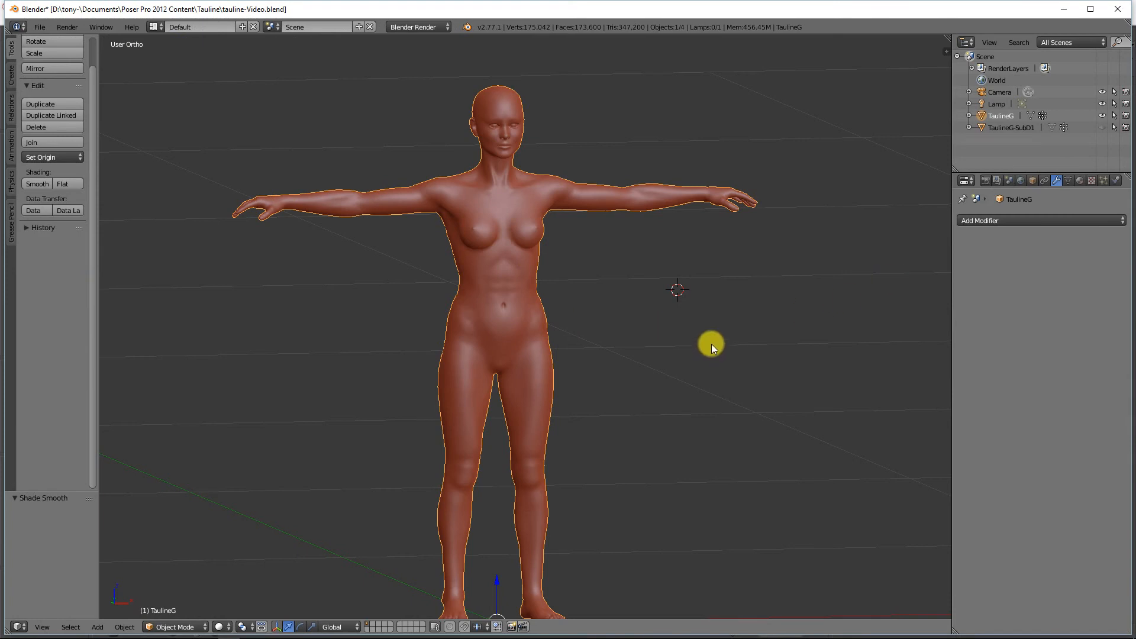
# - Add a Subdivision Surface modifier to TaulineG, apply it, and switch the mesh to Edit Mode
pyautogui.click(986, 221)
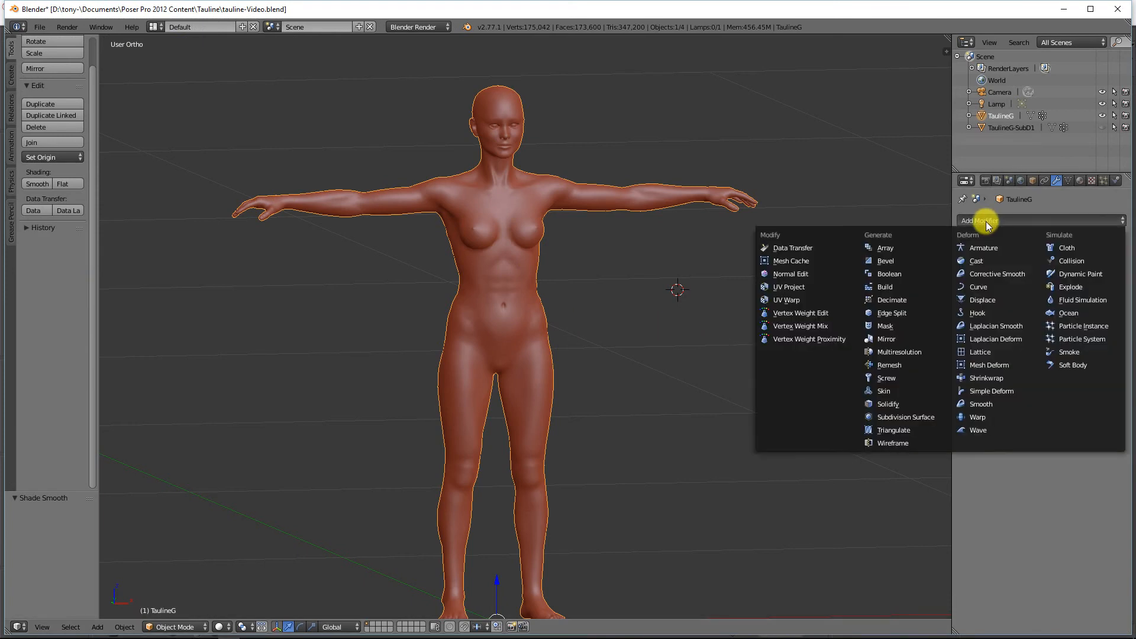
pyautogui.click(893, 417)
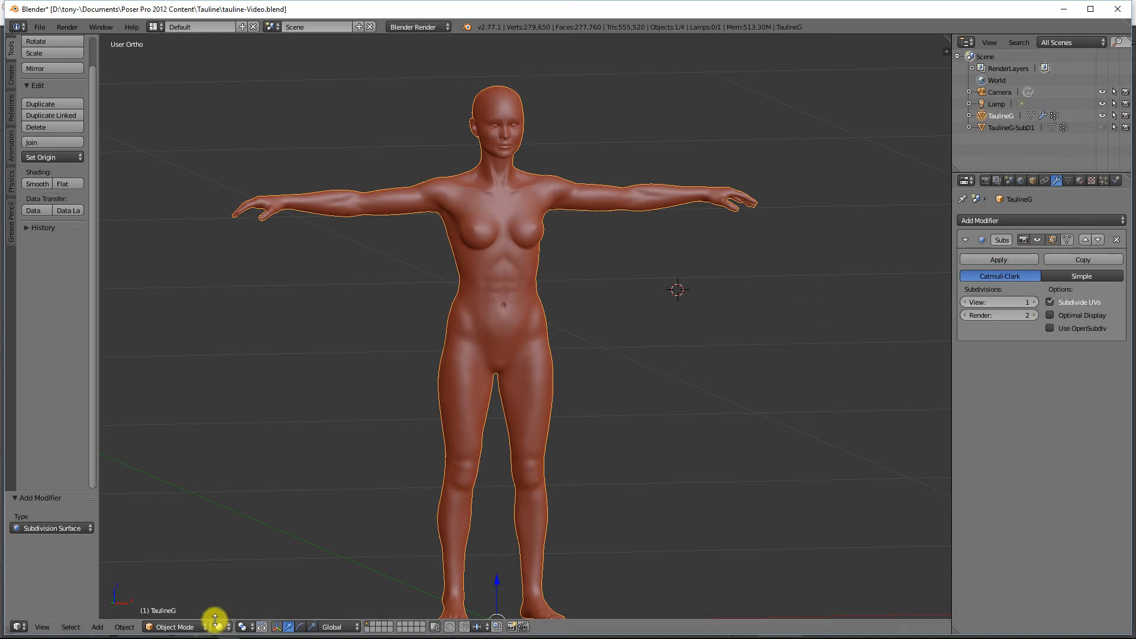
pyautogui.click(992, 258)
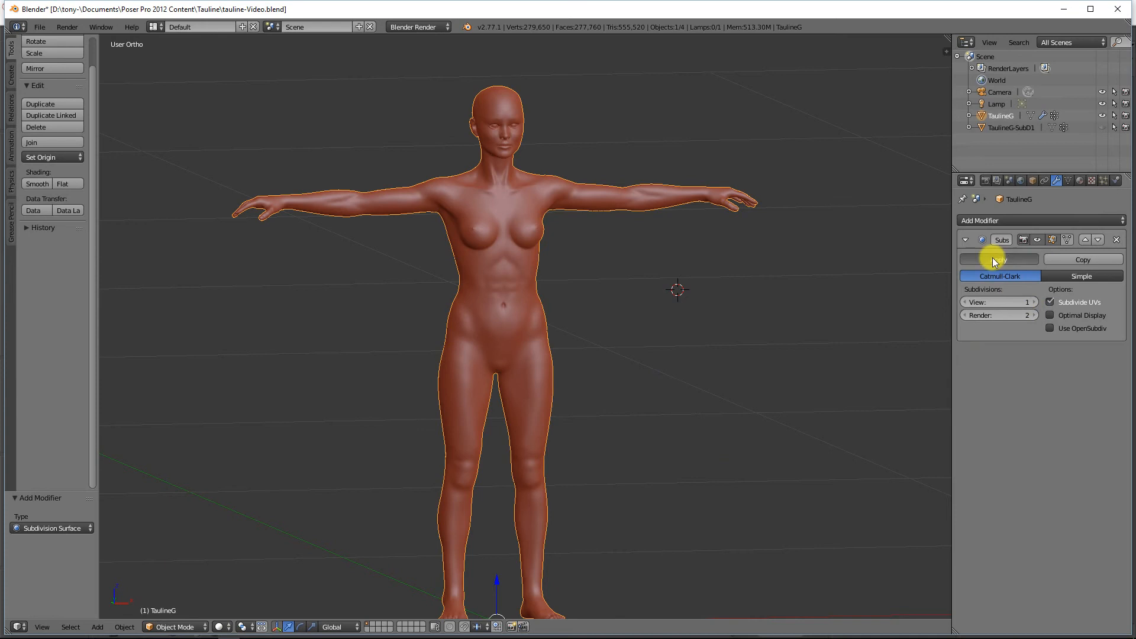
pyautogui.click(161, 626)
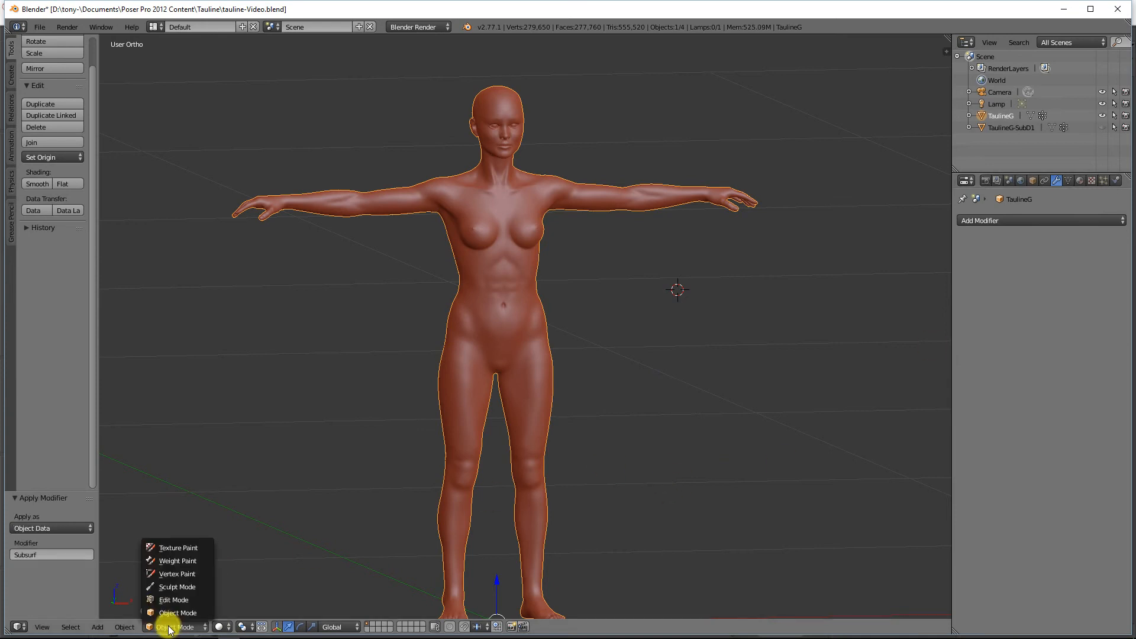
pyautogui.click(173, 598)
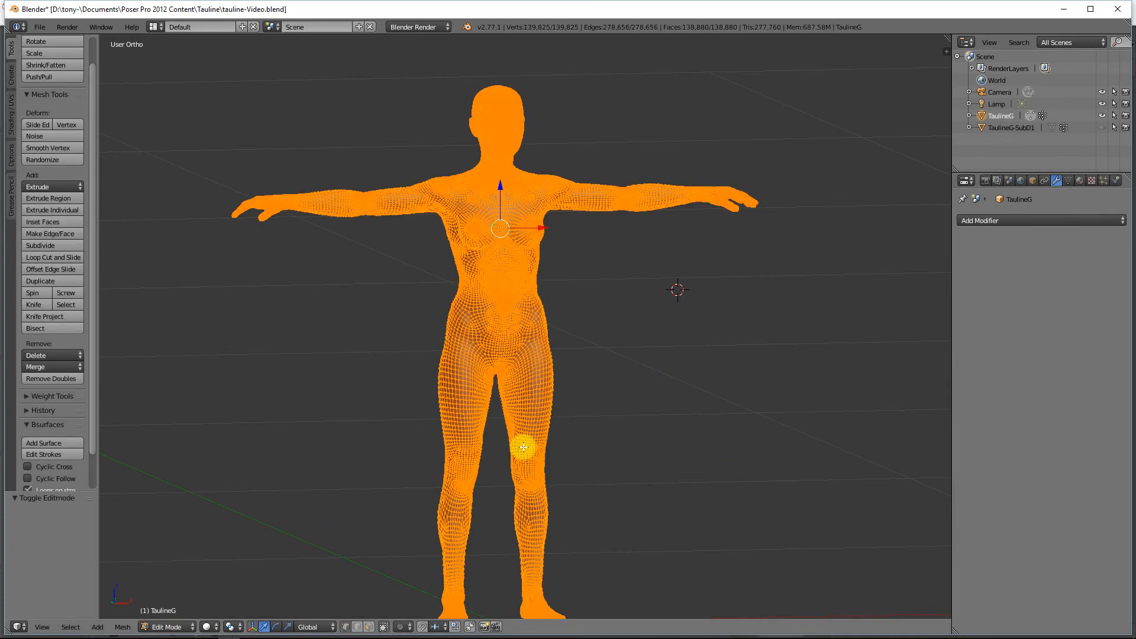
# - Examine the density of TaulineG's subdivided mesh around the torso, hips, chest and head
pyautogui.scroll(4, 496, 336)
pyautogui.scroll(-1, 487, 319)
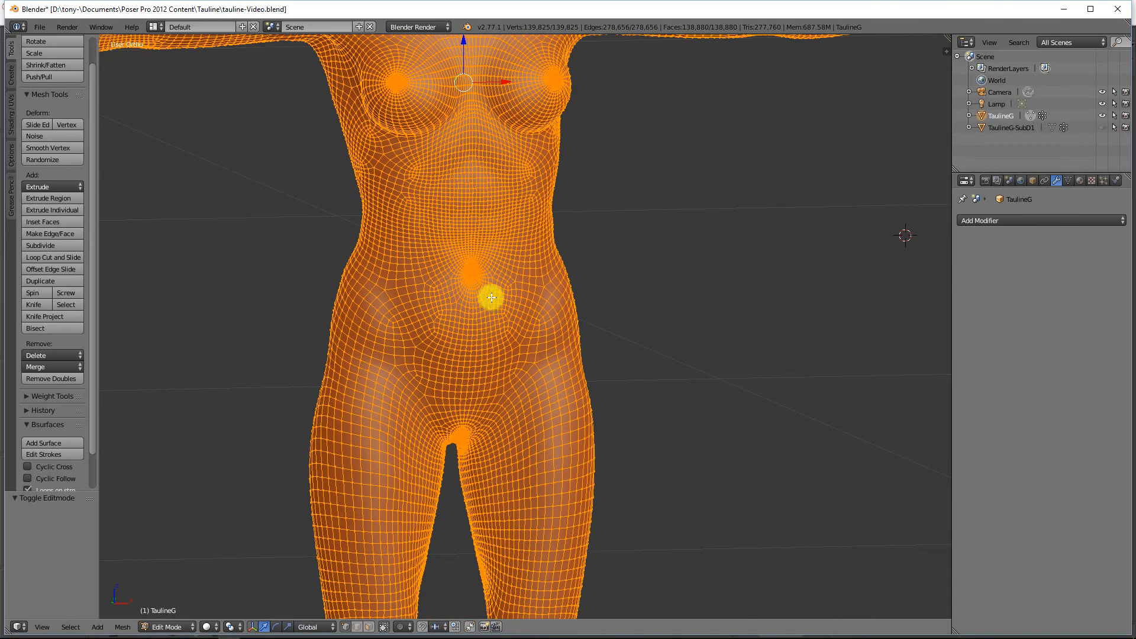
pyautogui.scroll(-1, 516, 285)
pyautogui.scroll(-1, 516, 286)
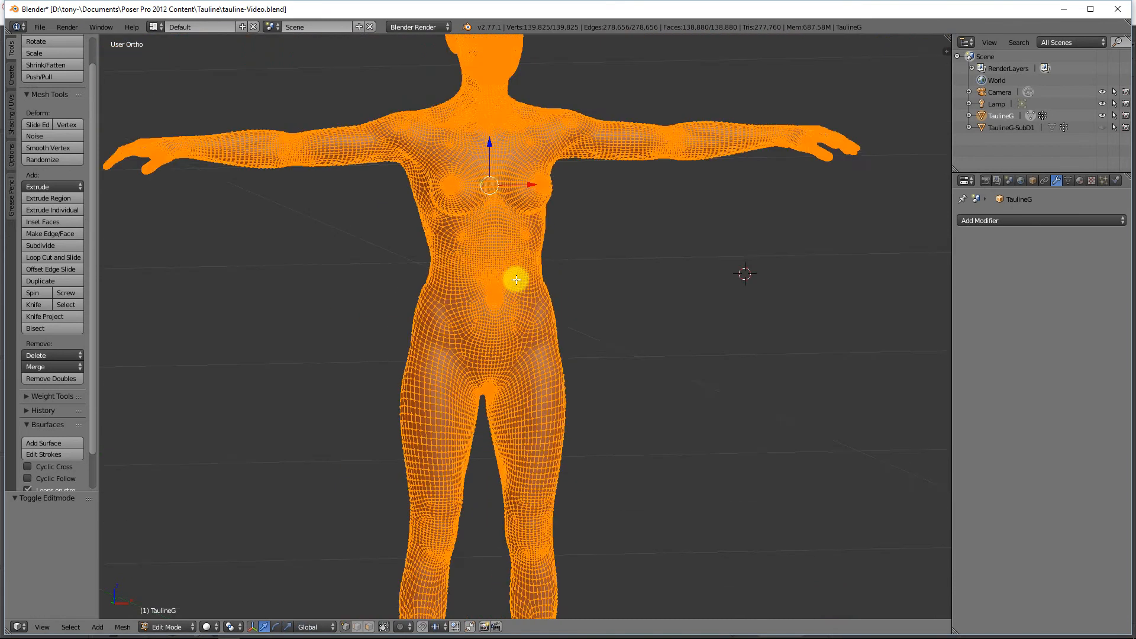
pyautogui.moveTo(515, 274)
pyautogui.mouseDown(button='middle')
pyautogui.moveTo(429, 269)
pyautogui.moveTo(510, 264)
pyautogui.mouseUp(button='middle')
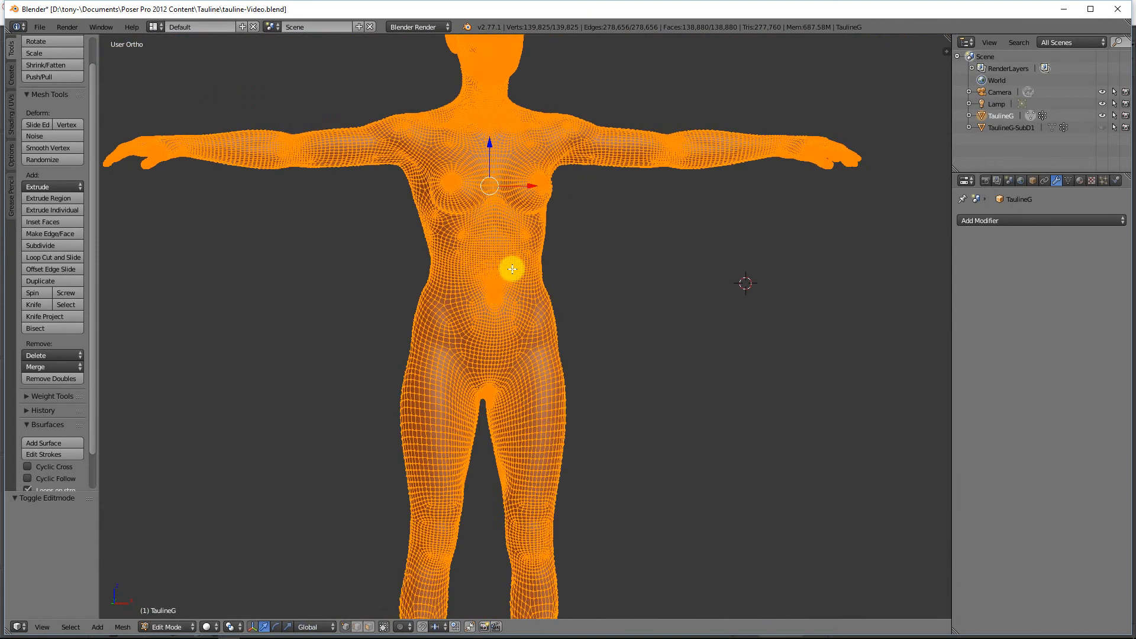
pyautogui.scroll(2, 553, 271)
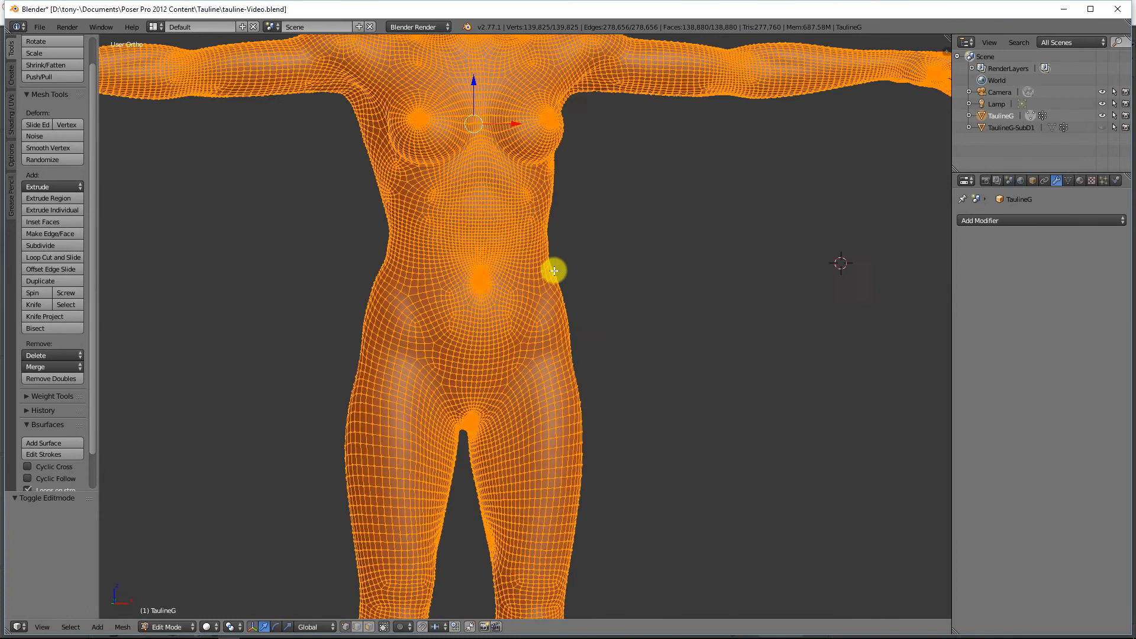
pyautogui.scroll(1, 545, 261)
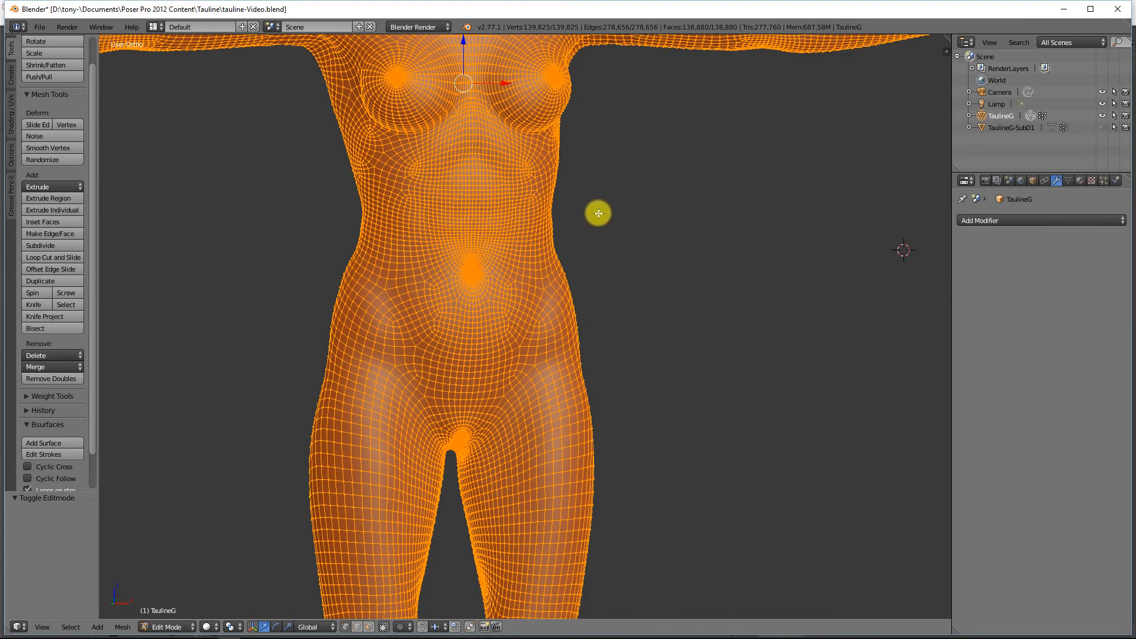
pyautogui.scroll(-2, 596, 203)
pyautogui.keyDown('shift'); pyautogui.moveTo(596, 203); pyautogui.dragTo(616, 391, button='middle'); pyautogui.keyUp('shift')
pyautogui.scroll(2, 589, 371)
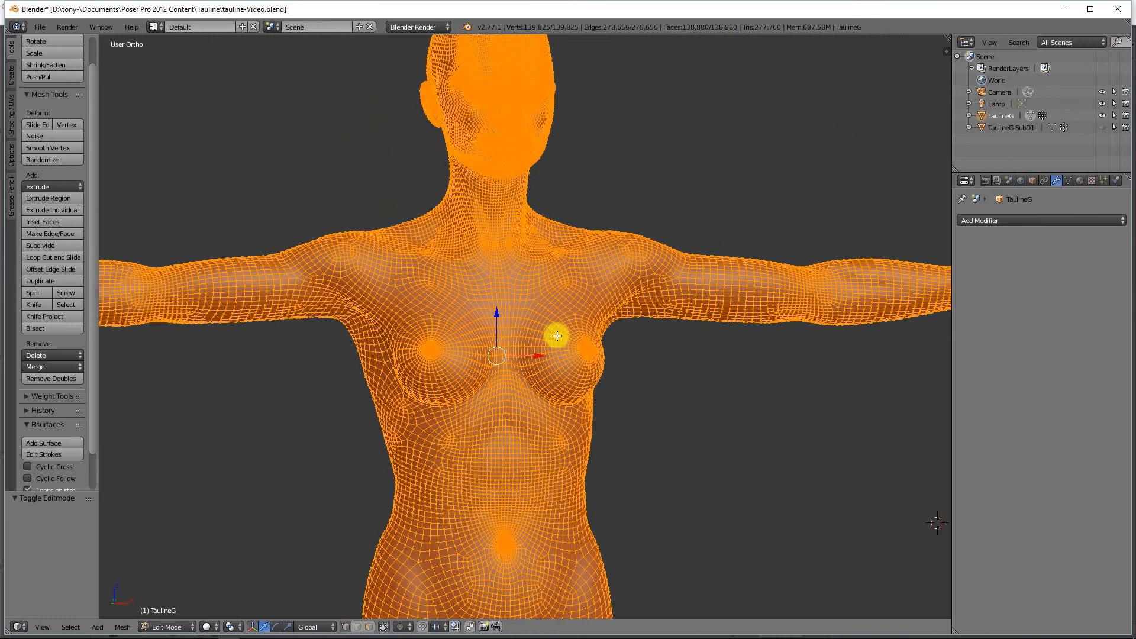
pyautogui.moveTo(557, 337)
pyautogui.mouseDown(button='middle')
pyautogui.moveTo(515, 329)
pyautogui.moveTo(570, 344)
pyautogui.mouseUp(button='middle')
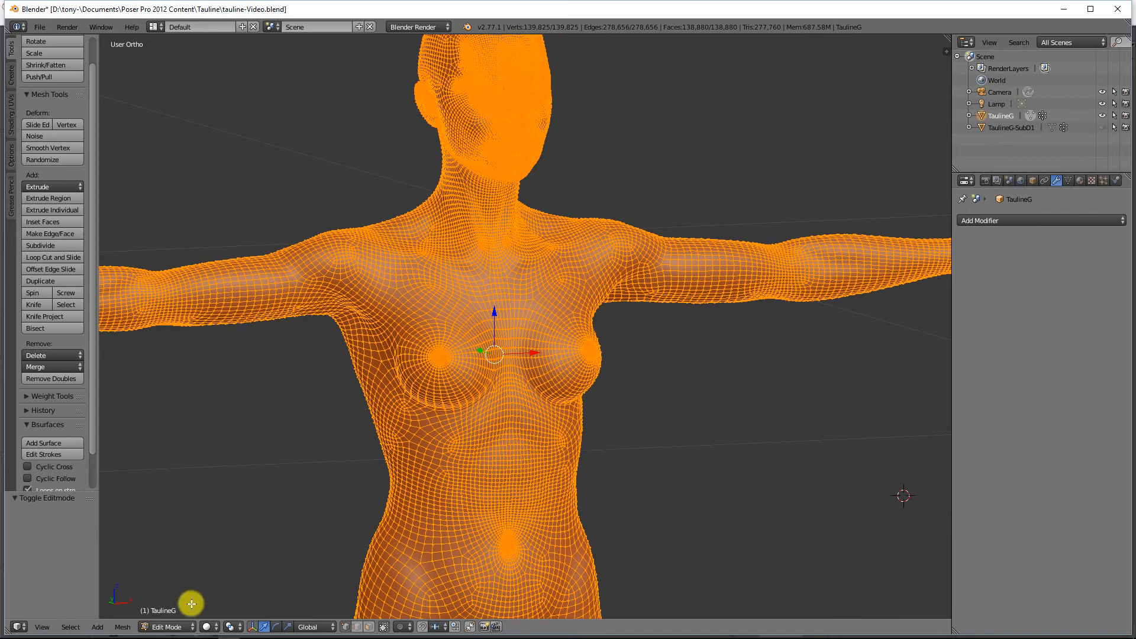
# - Switch TaulineG to Sculpt Mode and examine the smoothed figure up close and from further away
pyautogui.click(164, 627)
pyautogui.click(161, 586)
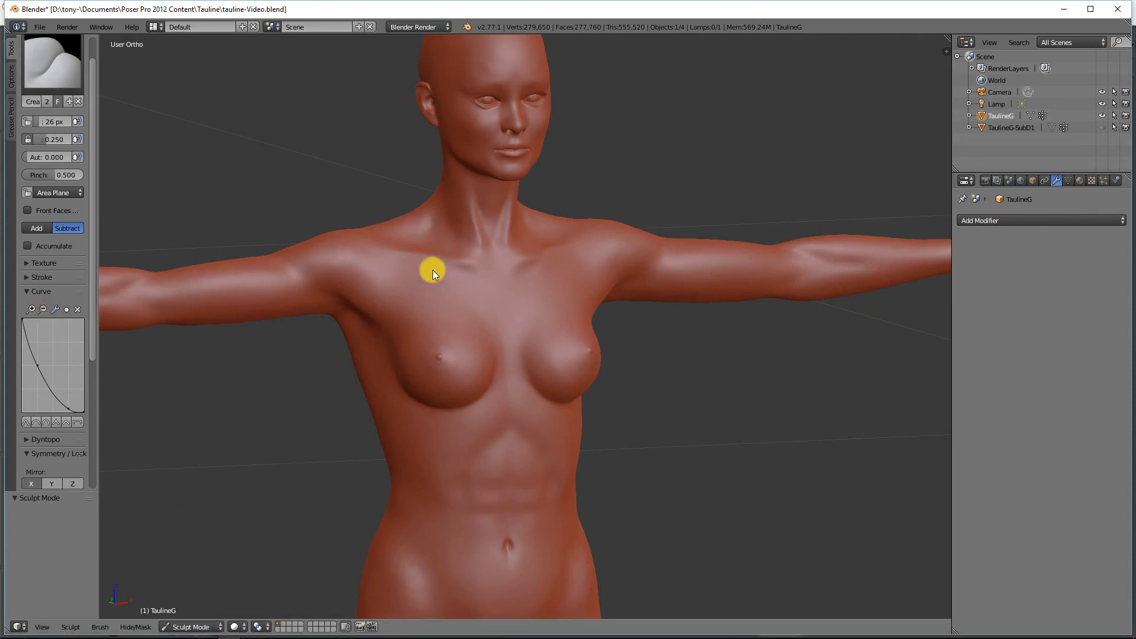
pyautogui.scroll(2, 482, 230)
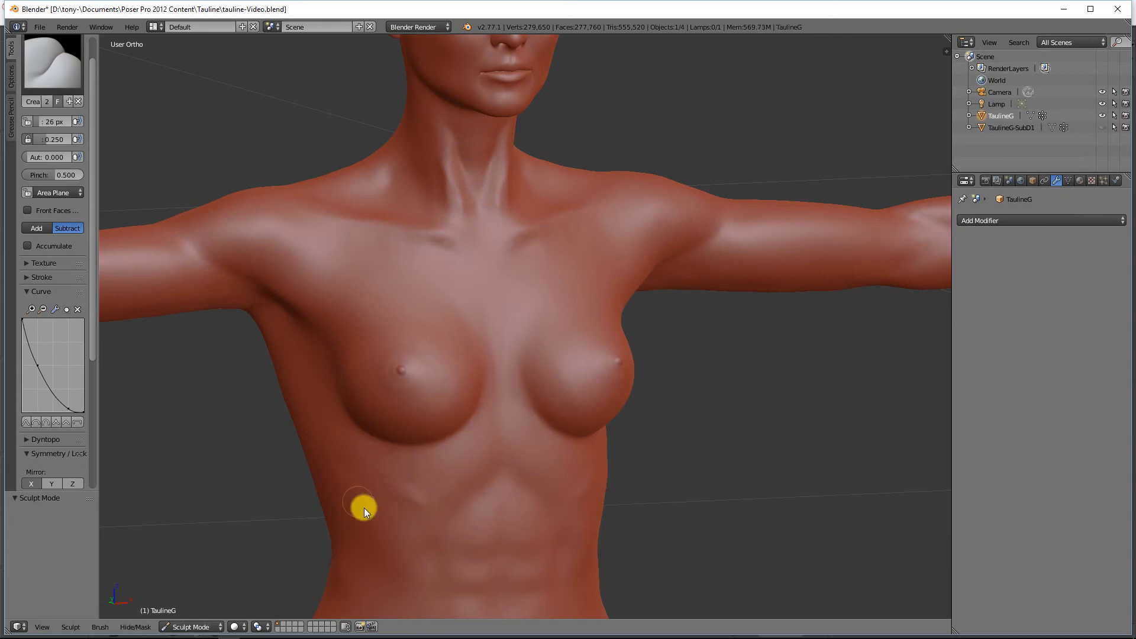
pyautogui.scroll(-5, 414, 487)
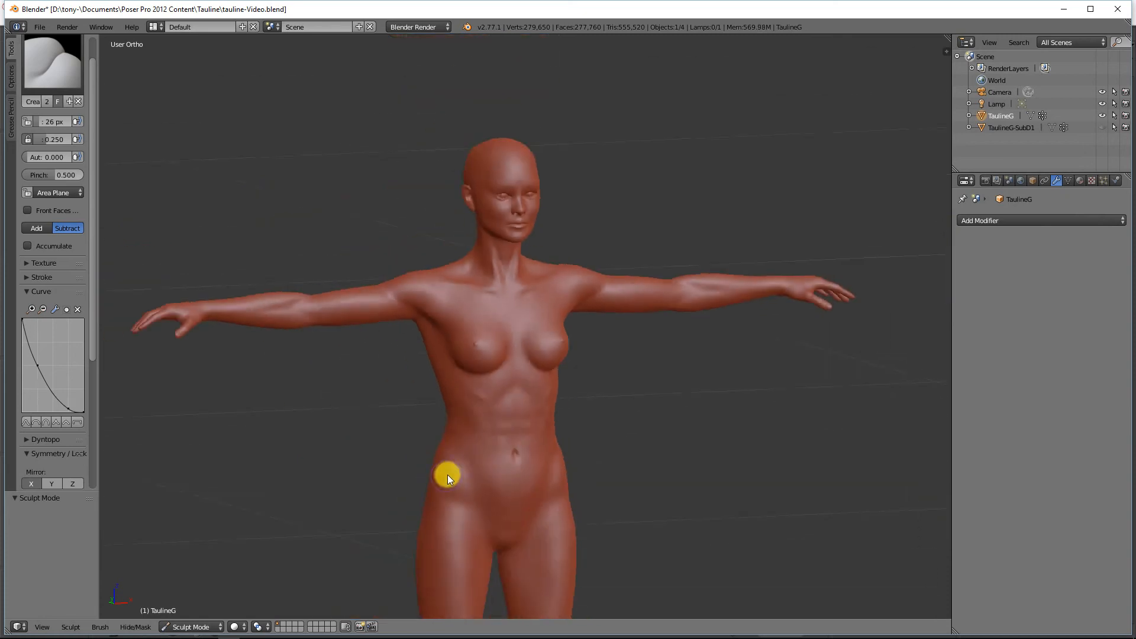
pyautogui.moveTo(502, 438)
pyautogui.mouseDown(button='middle')
pyautogui.moveTo(432, 433)
pyautogui.moveTo(492, 428)
pyautogui.mouseUp(button='middle')
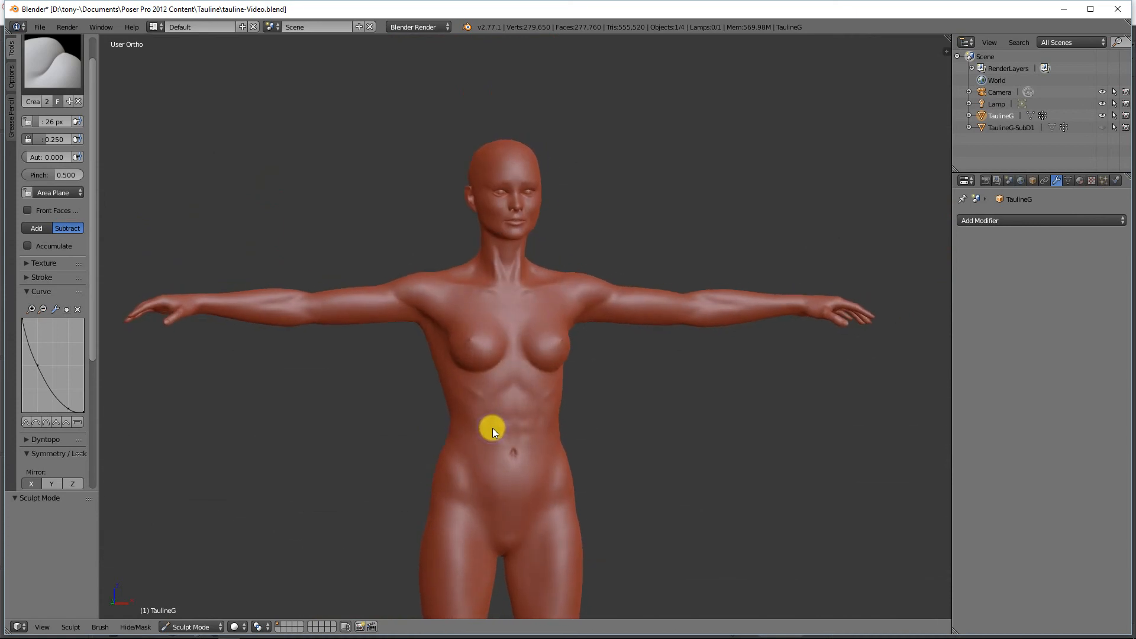
# - Delete the TaulineG object and unhide the TaulineG-SubD1 mesh with it selected
pyautogui.rightClick(1008, 119)
pyautogui.click(950, 114)
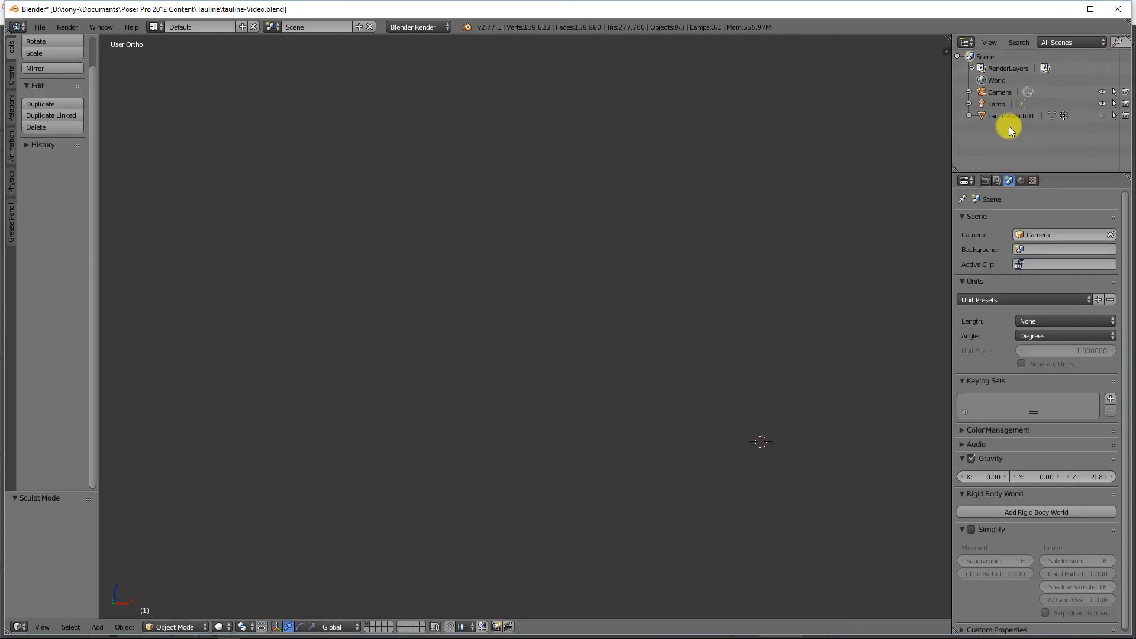
pyautogui.click(1008, 116)
pyautogui.click(1102, 116)
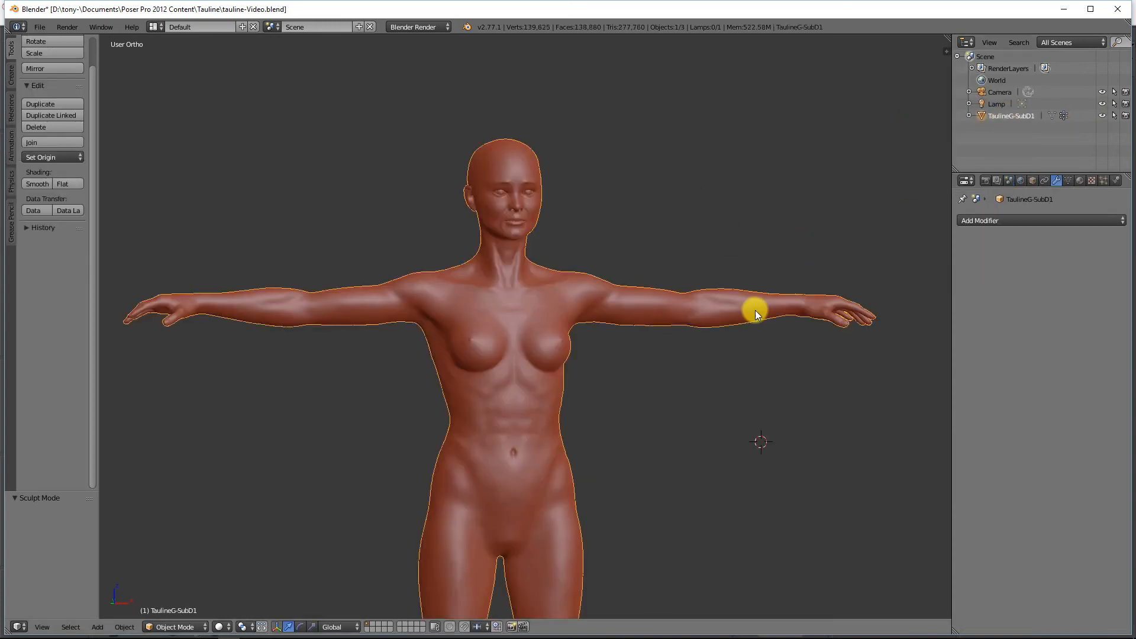
# - Examine the sculpted detail of TaulineG-SubD1 on the torso, arms and legs from slightly different angles
pyautogui.scroll(-2, 630, 435)
pyautogui.moveTo(624, 443); pyautogui.dragTo(635, 367, button='middle')
pyautogui.scroll(2, 634, 367)
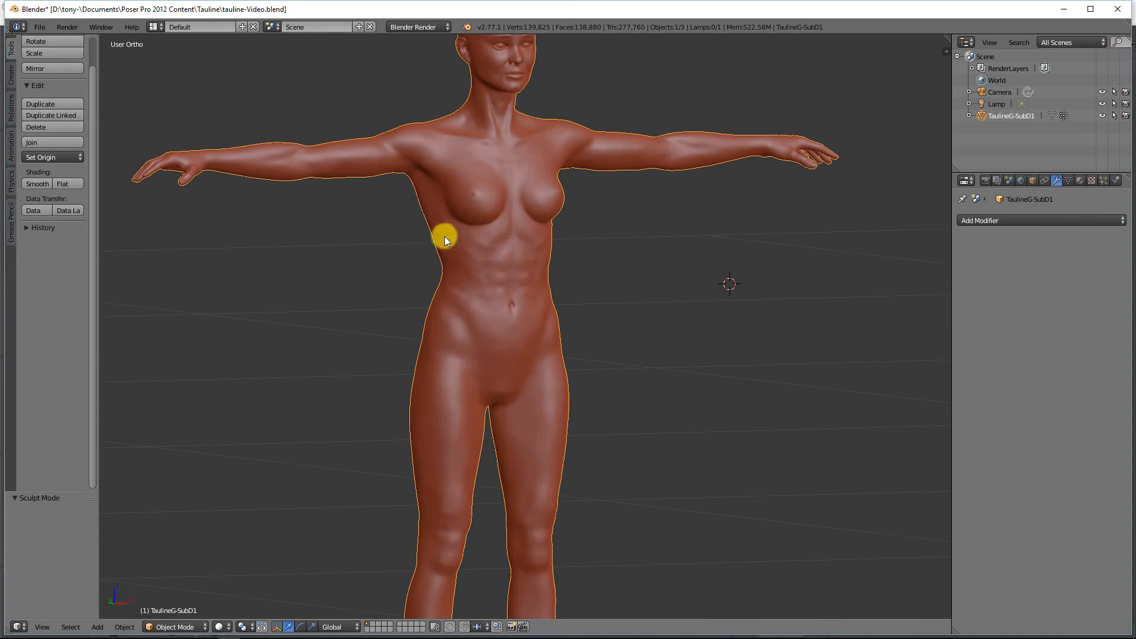
pyautogui.keyDown('shift'); pyautogui.moveTo(578, 173); pyautogui.dragTo(580, 282, button='middle'); pyautogui.keyUp('shift')
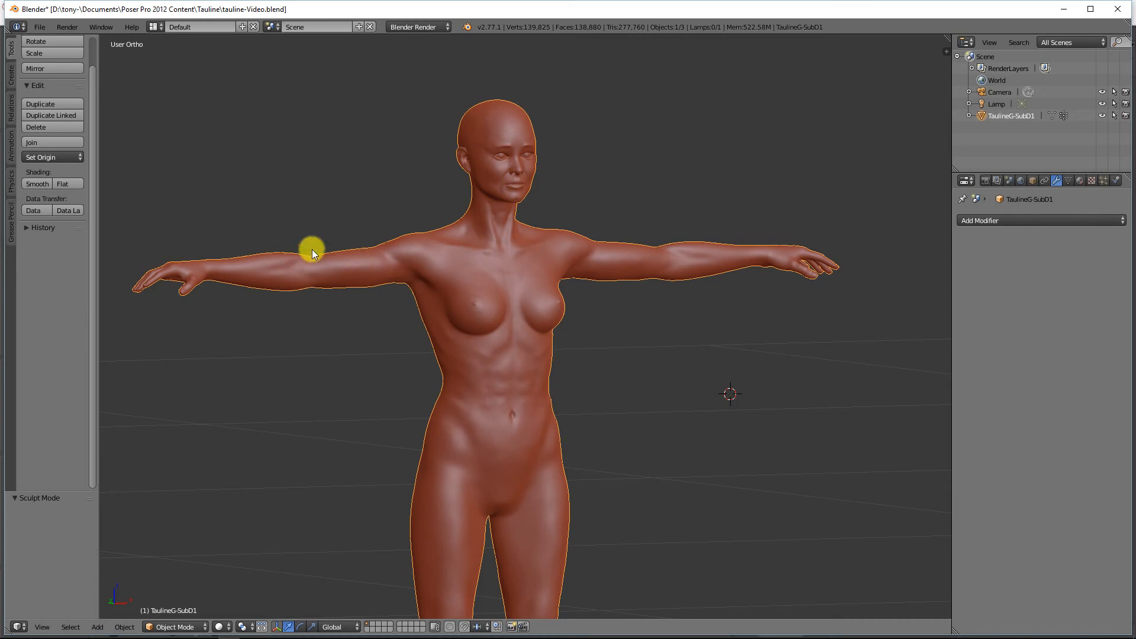
pyautogui.keyDown('shift'); pyautogui.moveTo(472, 470); pyautogui.dragTo(470, 248, button='middle'); pyautogui.keyUp('shift')
pyautogui.moveTo(439, 365); pyautogui.dragTo(290, 284, button='middle')
pyautogui.keyDown('shift'); pyautogui.moveTo(345, 241); pyautogui.dragTo(332, 286, button='middle'); pyautogui.keyUp('shift')
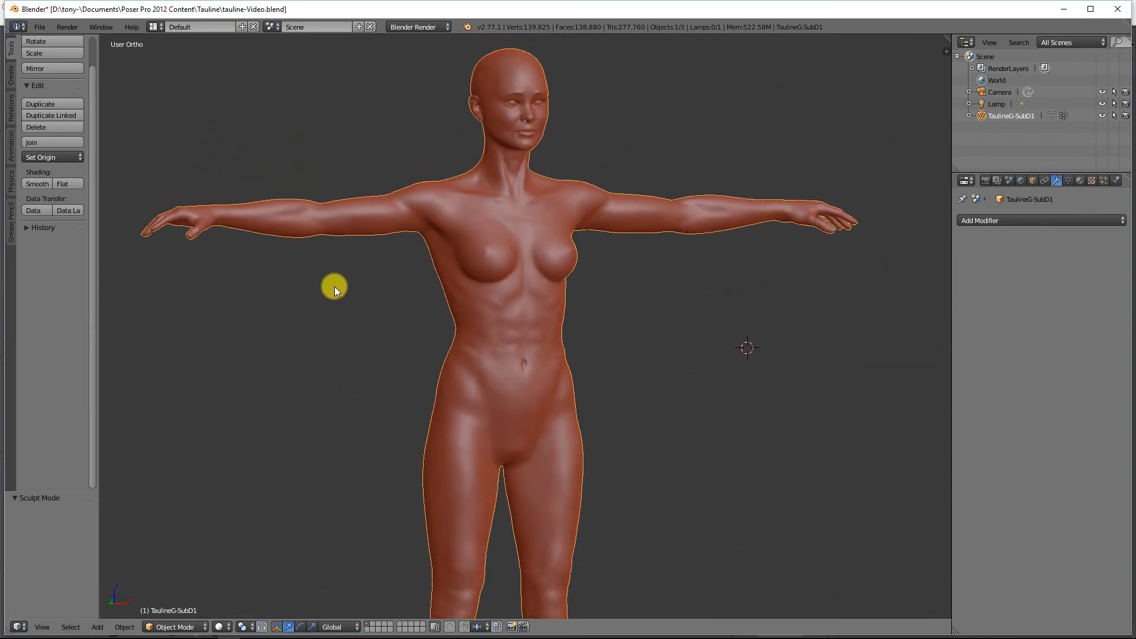
pyautogui.scroll(-1, 338, 296)
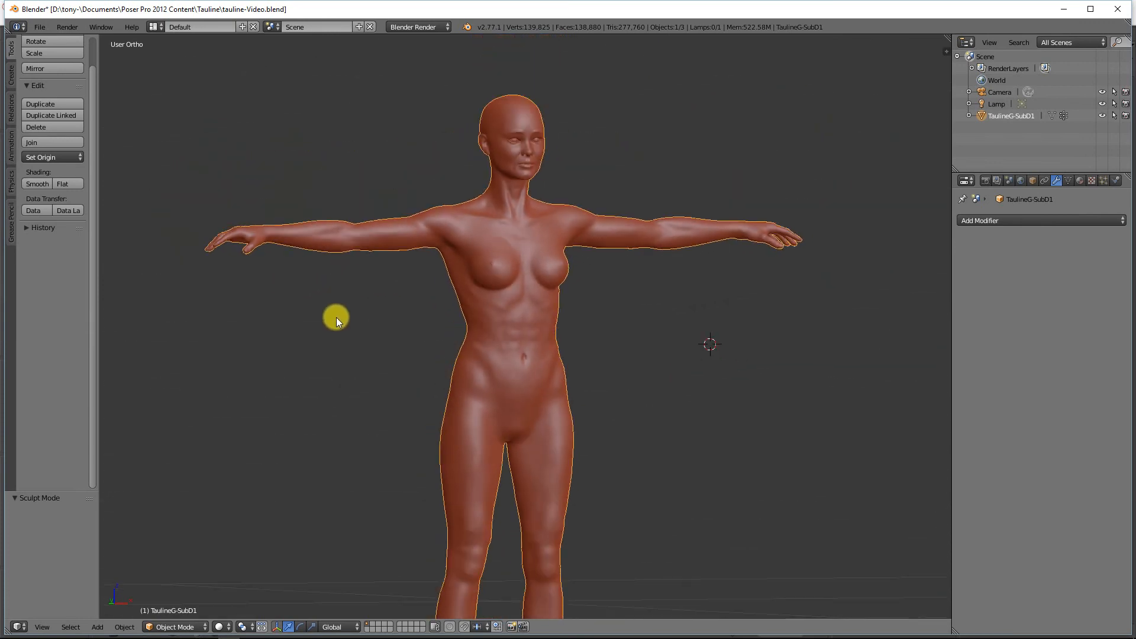
# - Open the Wavefront OBJ export for TaulineG-SubD1, apply the Export preset, and review its options
pyautogui.click(40, 26)
pyautogui.moveTo(61, 253)
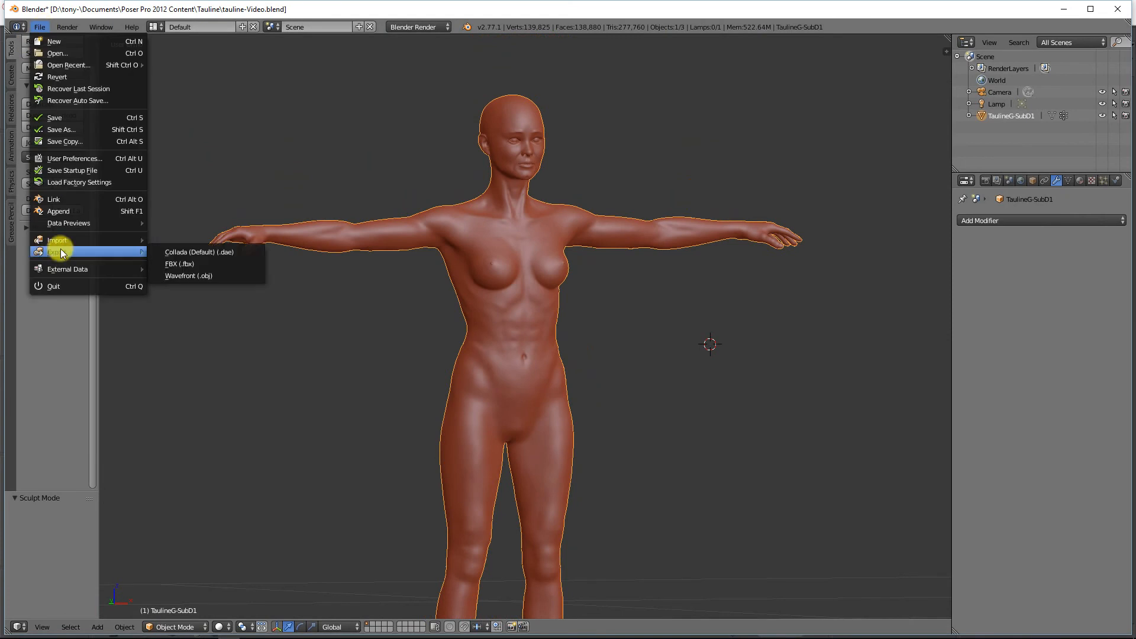
pyautogui.click(186, 276)
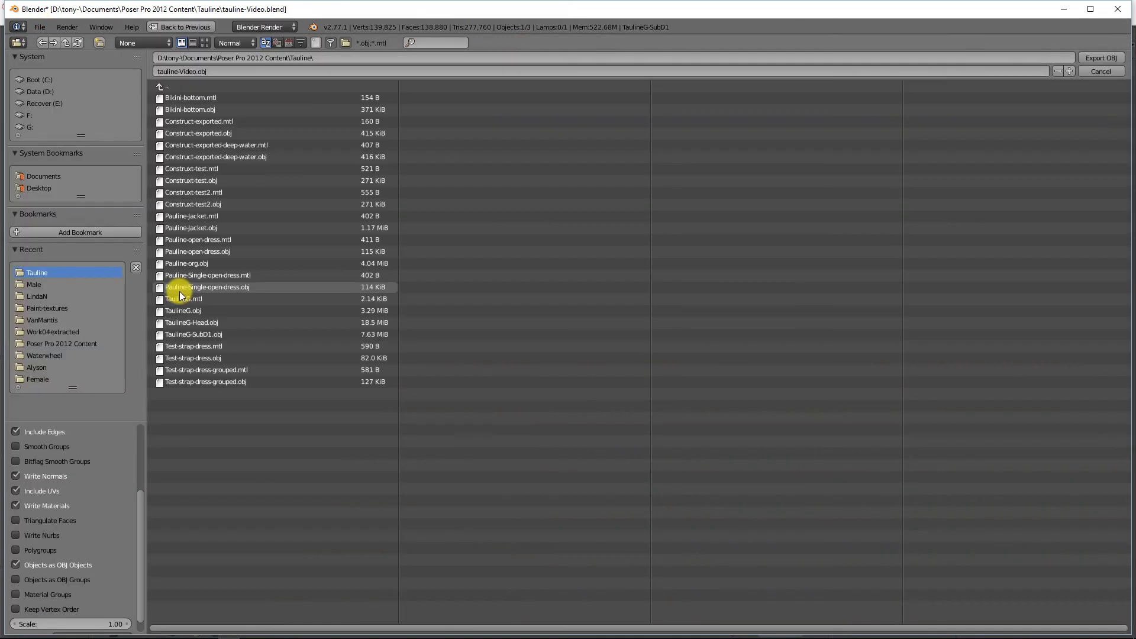
pyautogui.moveTo(141, 520); pyautogui.dragTo(146, 452)
pyautogui.click(56, 447)
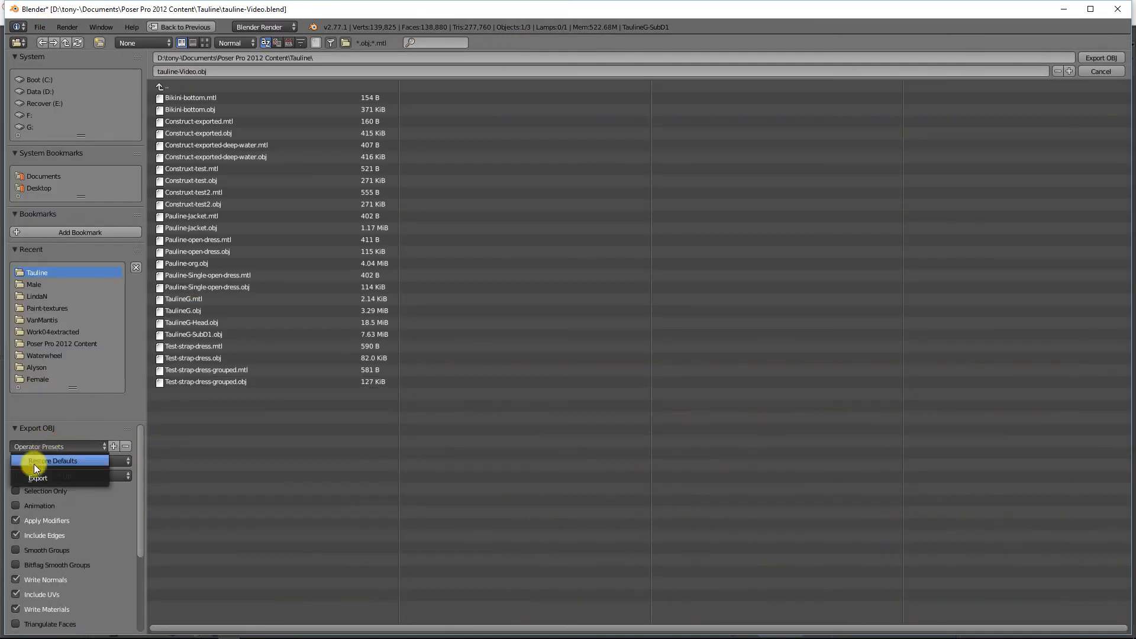
pyautogui.click(32, 478)
pyautogui.moveTo(143, 513); pyautogui.dragTo(141, 551)
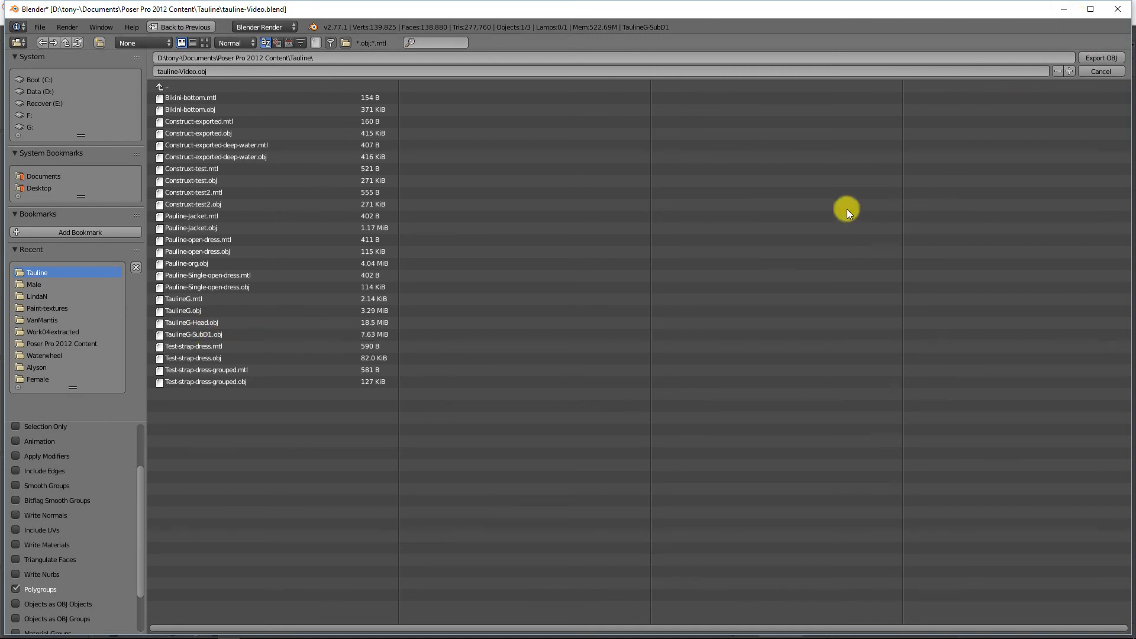
# - Switch to Poser and turn off inverse kinematics for Pauline's left and right legs
pyautogui.hotkey('alt', 'Tab')
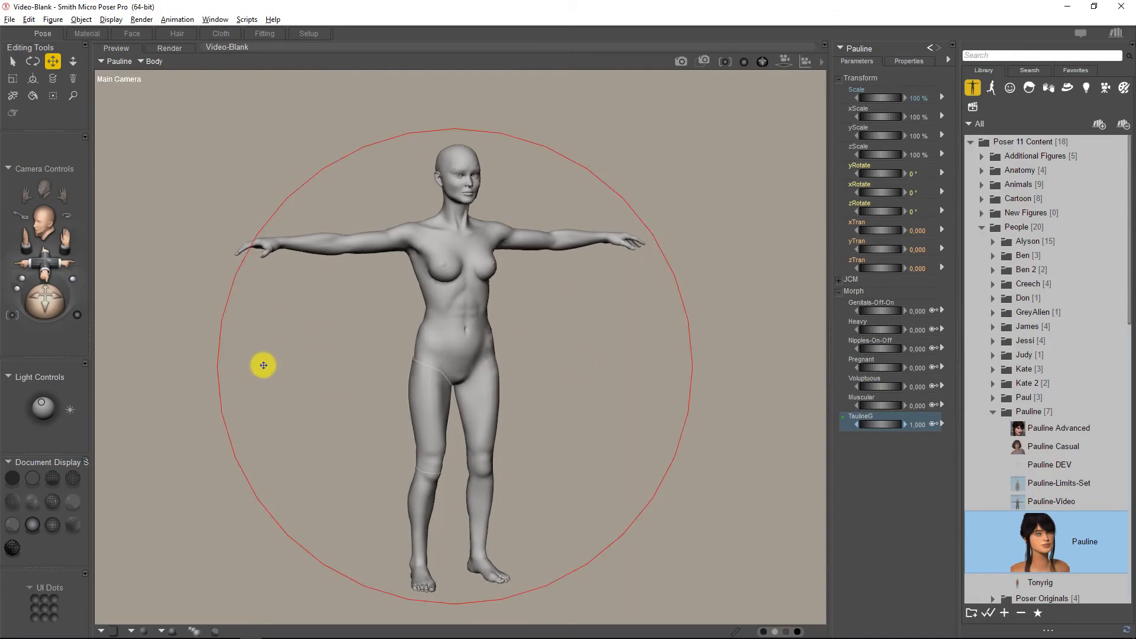
pyautogui.click(57, 20)
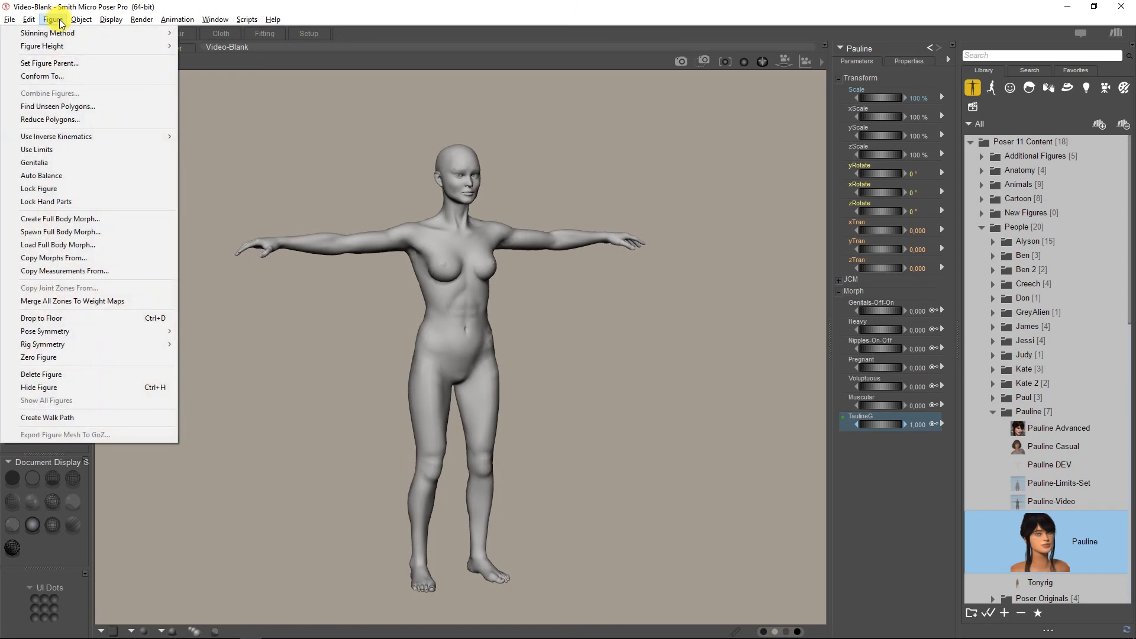
pyautogui.moveTo(68, 136)
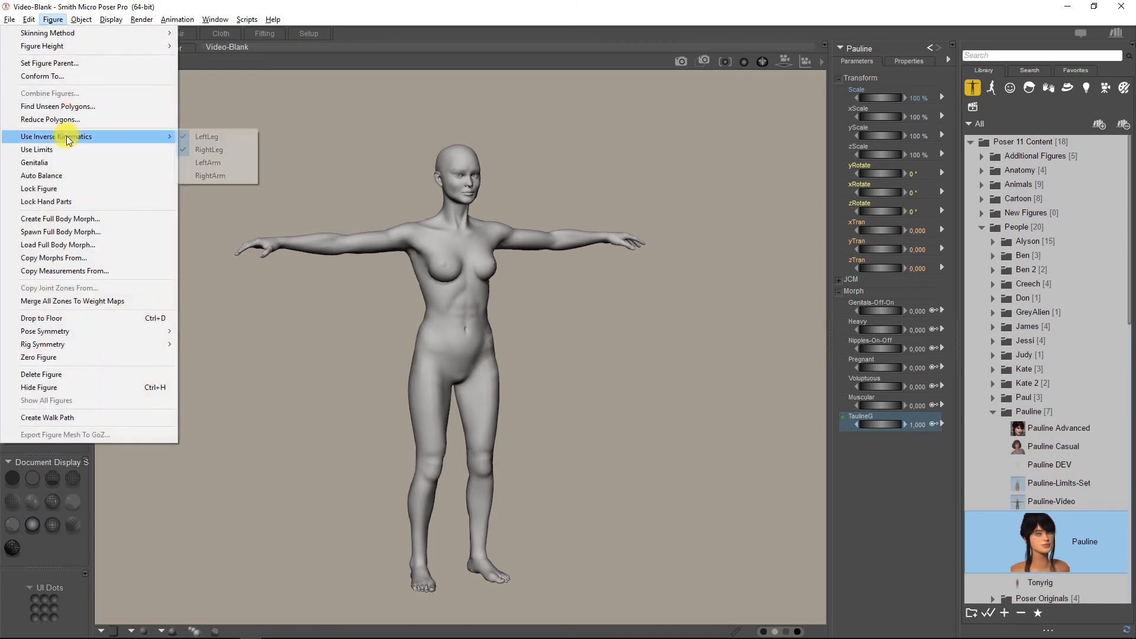
pyautogui.click(206, 138)
pyautogui.click(53, 20)
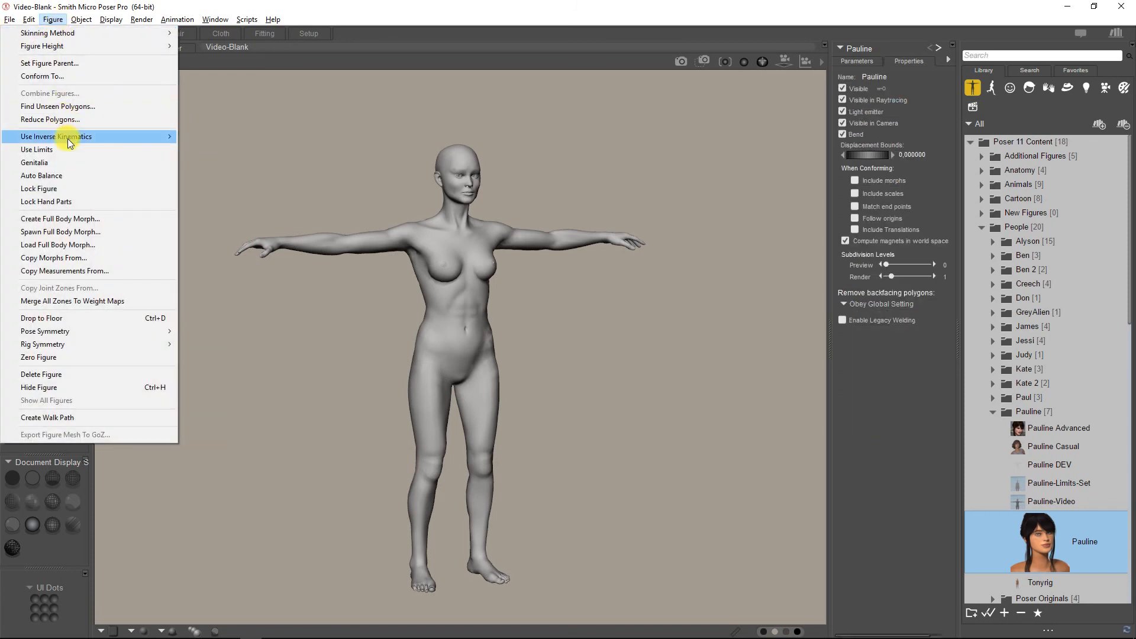
pyautogui.moveTo(69, 139)
pyautogui.click(191, 149)
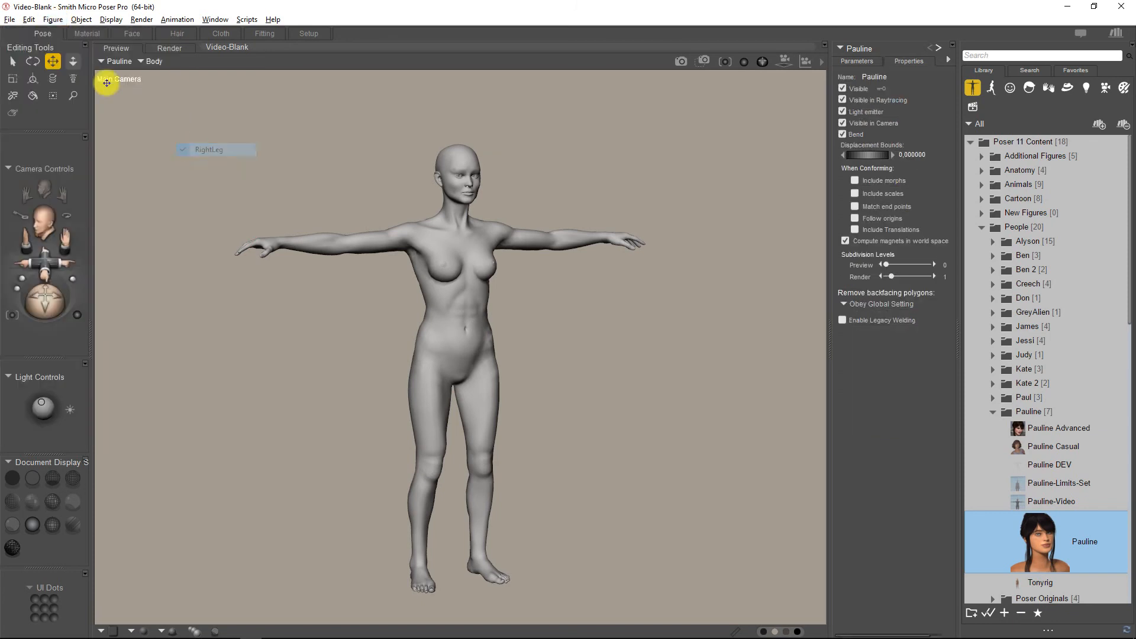
# - Zero the Pauline figure and set its preview subdivision level to 1
pyautogui.click(52, 20)
pyautogui.click(52, 359)
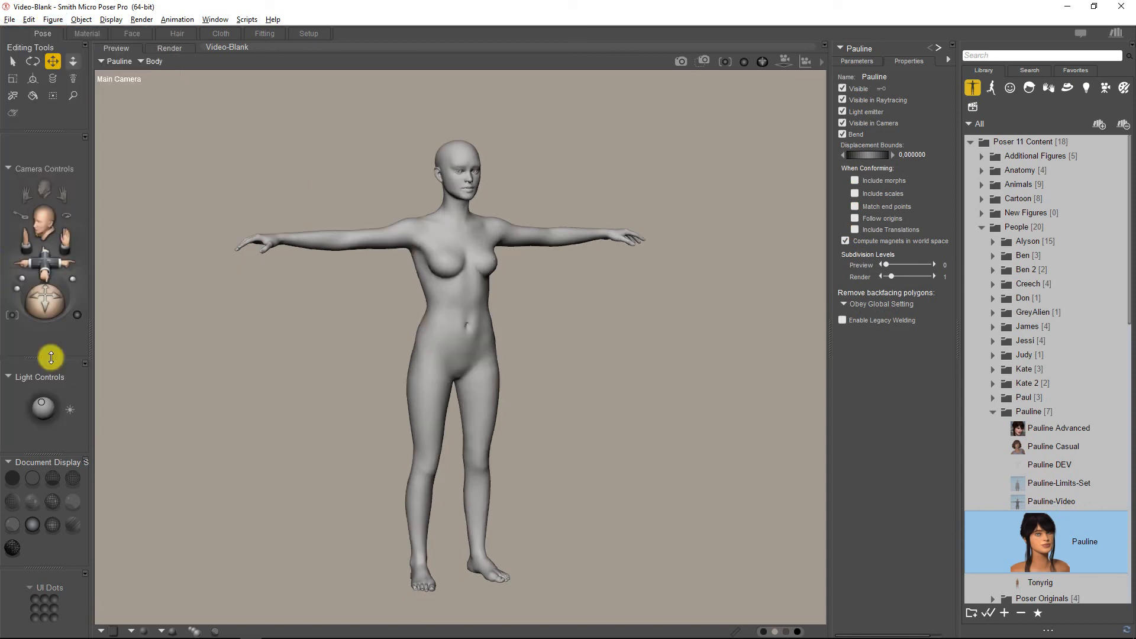
pyautogui.moveTo(30, 239); pyautogui.dragTo(29, 220)
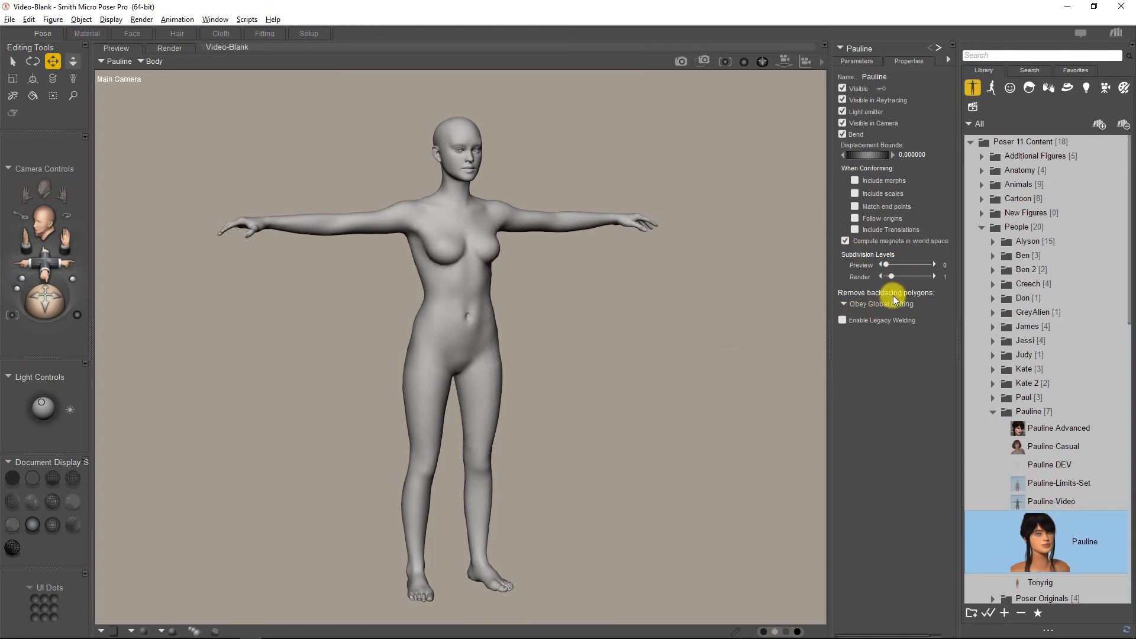
pyautogui.click(893, 265)
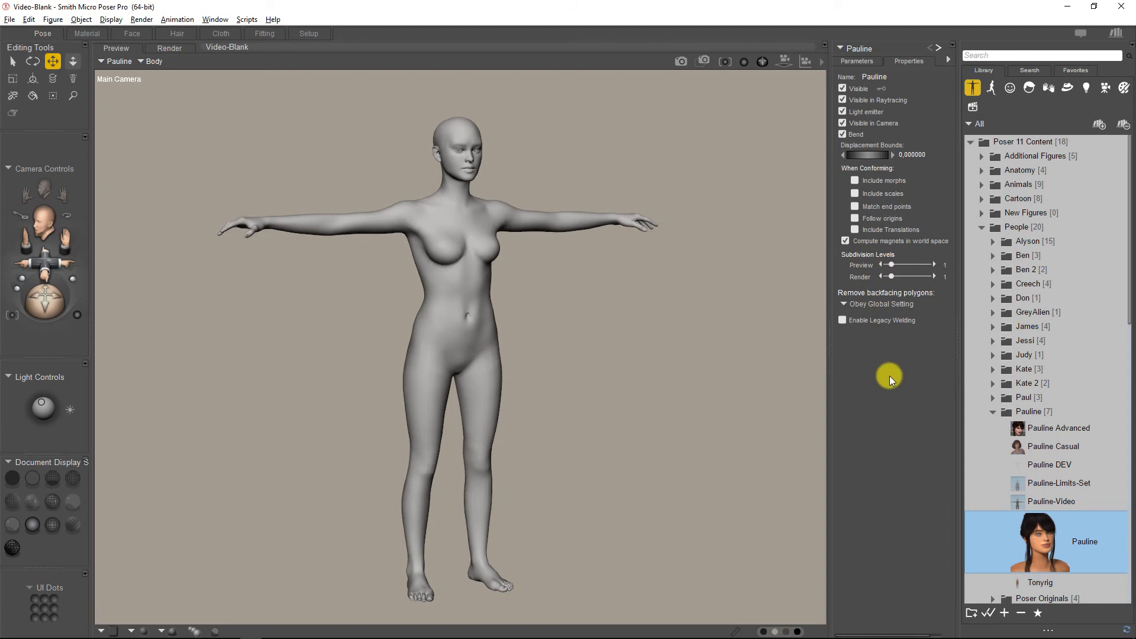
# - Set Pauline's TaulineG morph to 1
pyautogui.click(856, 62)
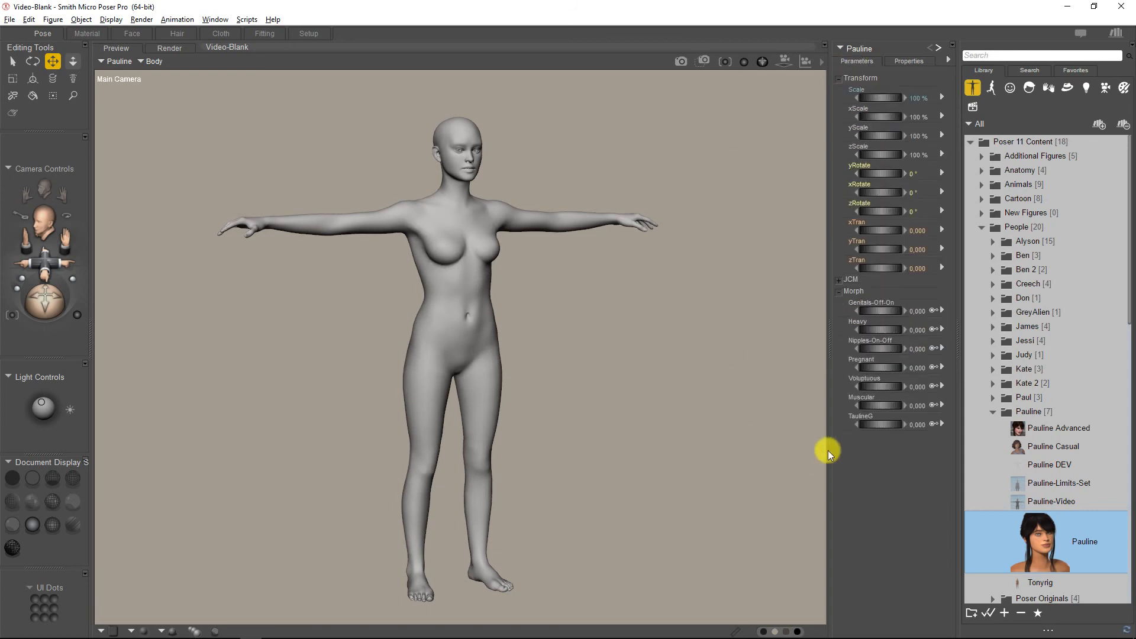
pyautogui.click(918, 424)
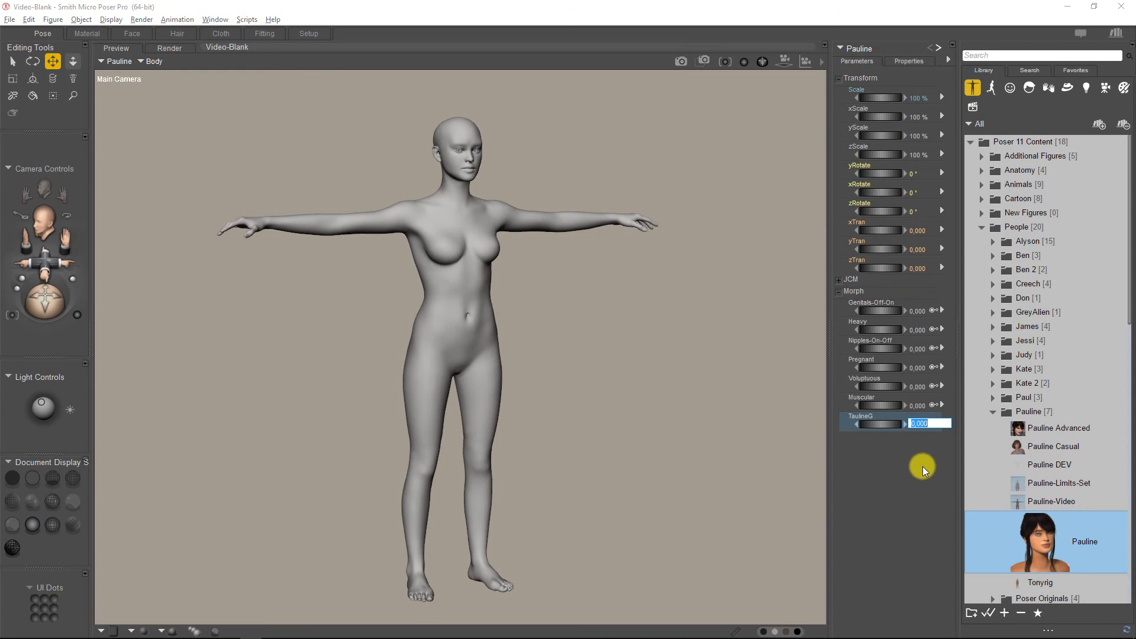
pyautogui.write('1')
pyautogui.press('Return')
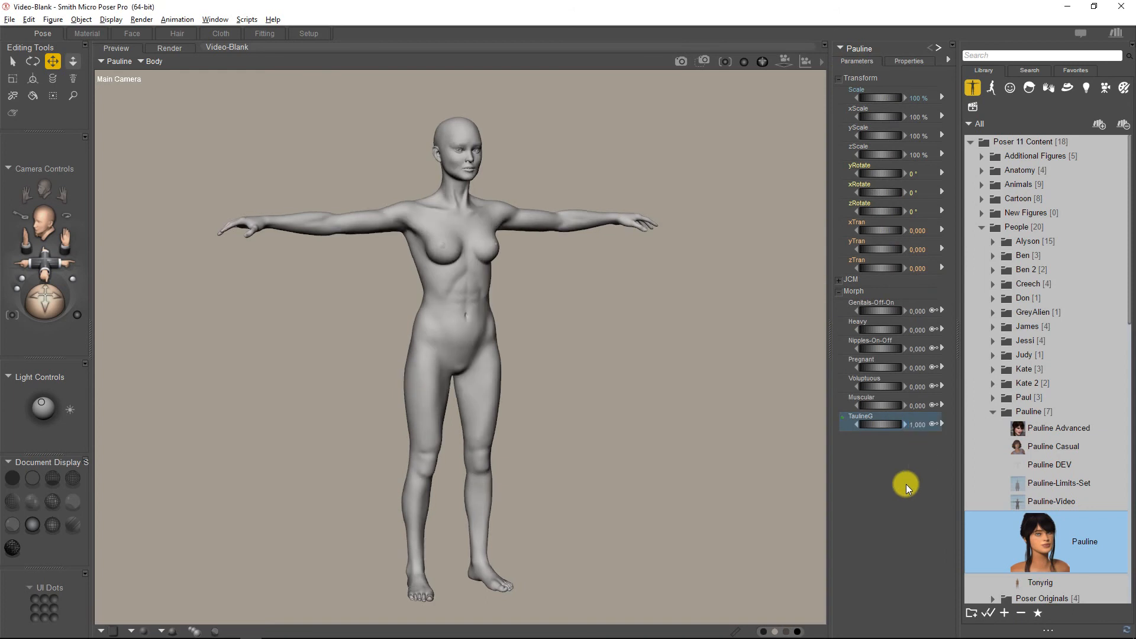
# - Import TaulineG-SubD1.obj as a Wavefront OBJ at 100% of original size, with no other import options enabled
pyautogui.click(10, 19)
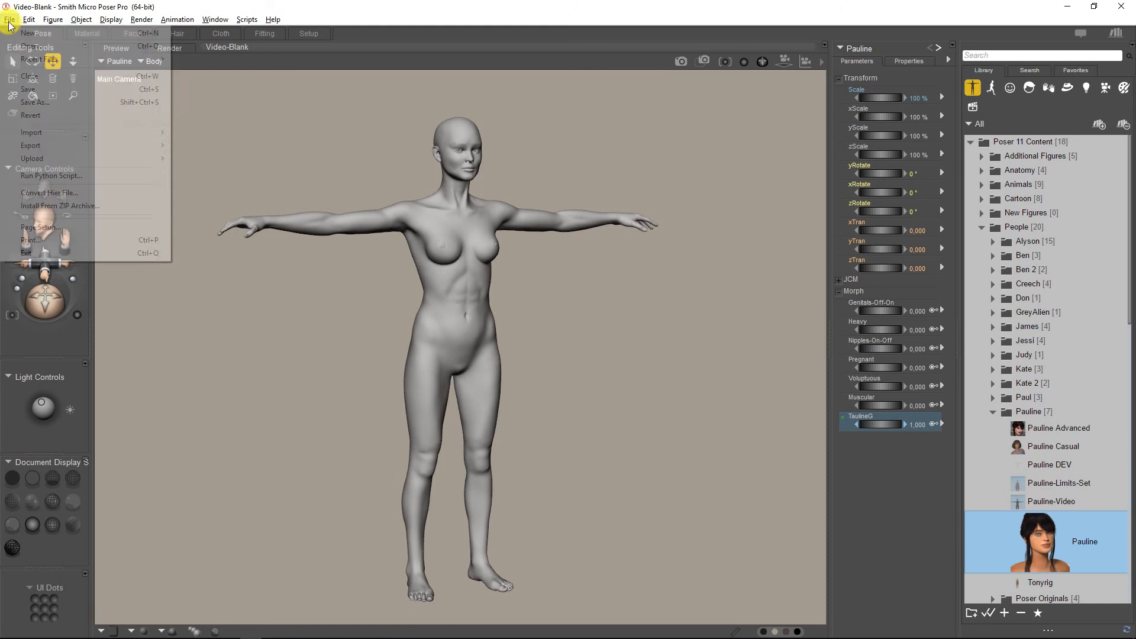
pyautogui.moveTo(30, 134)
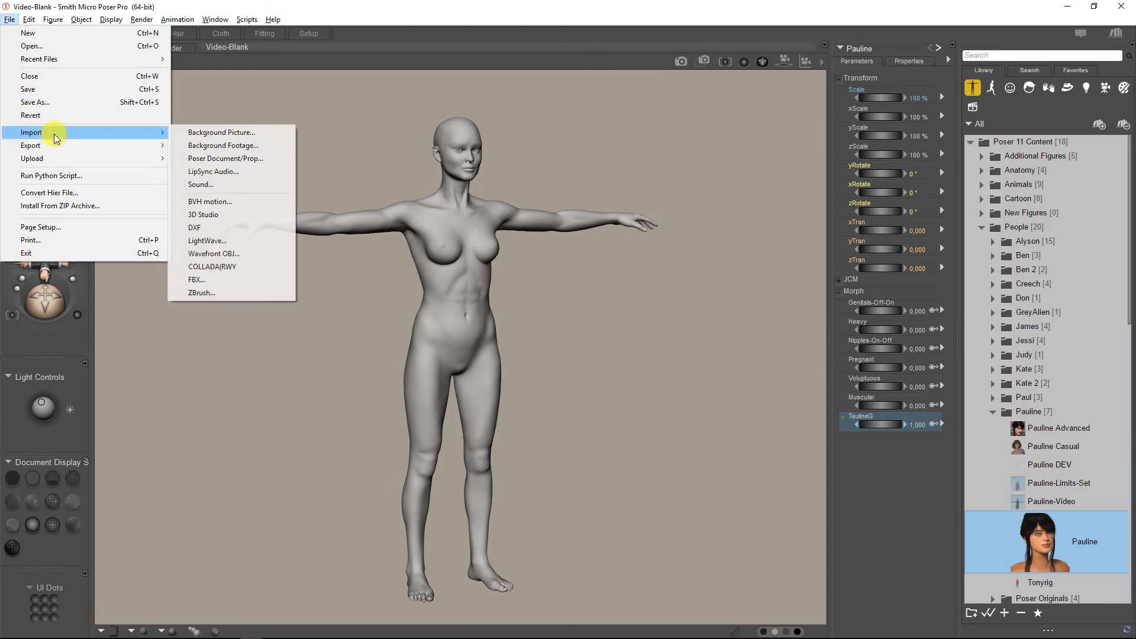
pyautogui.click(213, 255)
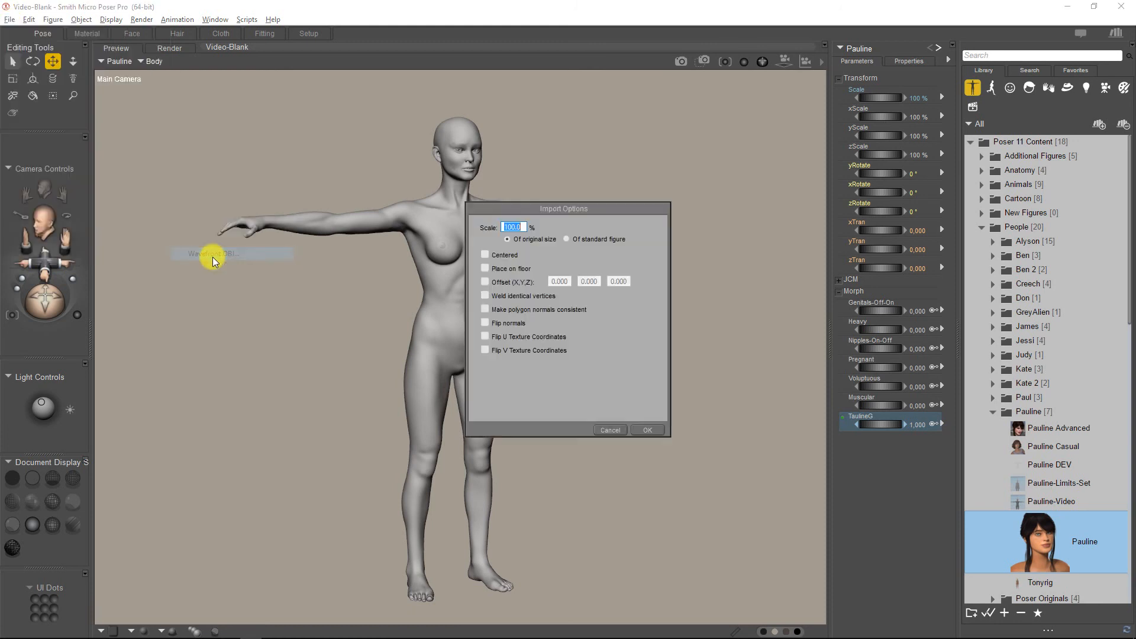
pyautogui.click(651, 430)
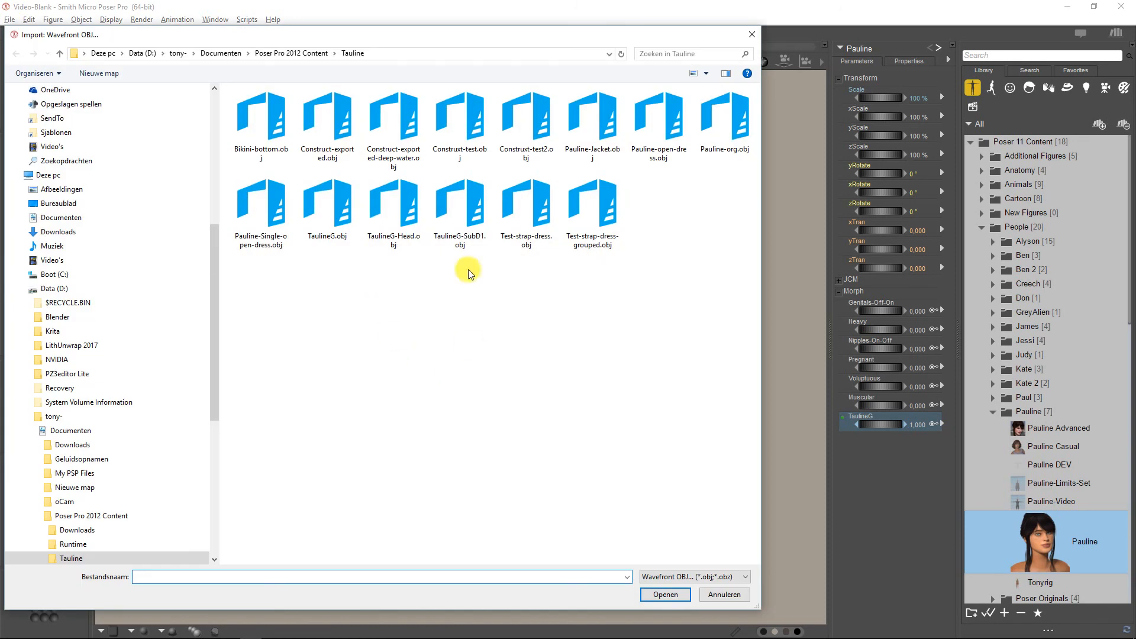
pyautogui.click(465, 211)
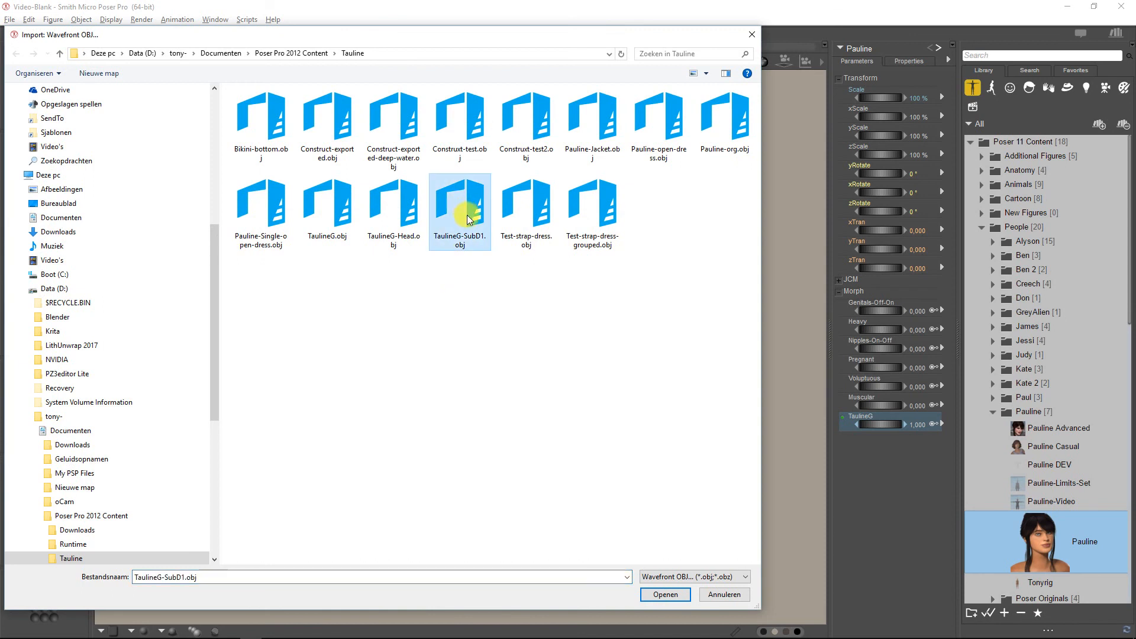
pyautogui.click(671, 593)
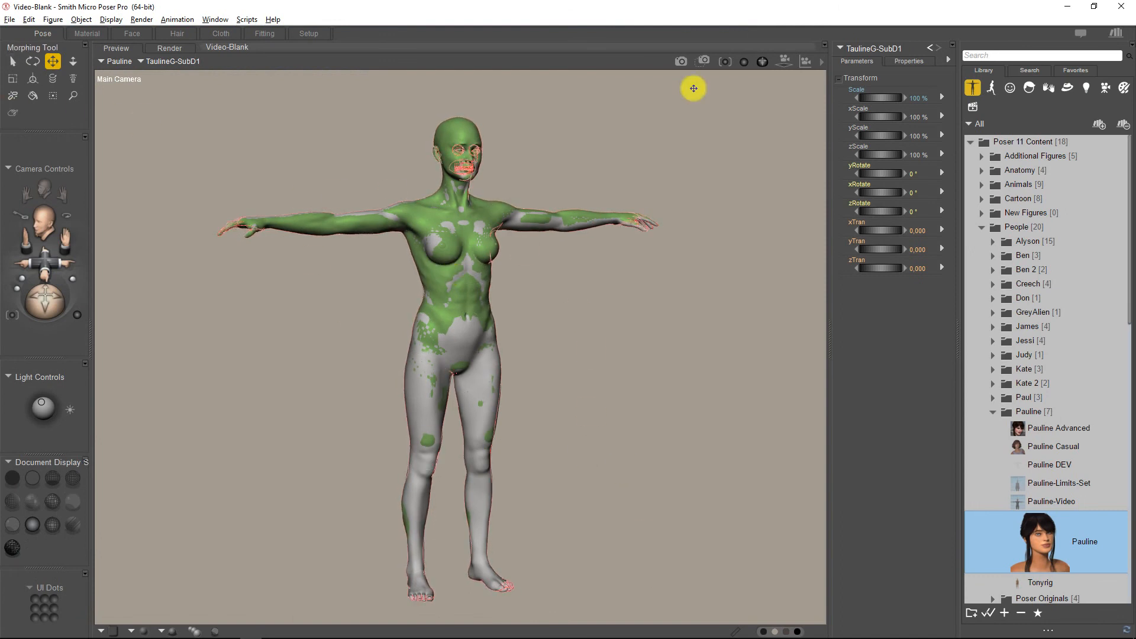
# - Select Pauline's body and create a new morph named HD-Sculpt with the Morphing Tool, keeping Apply pre-Transform enabled
pyautogui.click(864, 48)
pyautogui.click(863, 56)
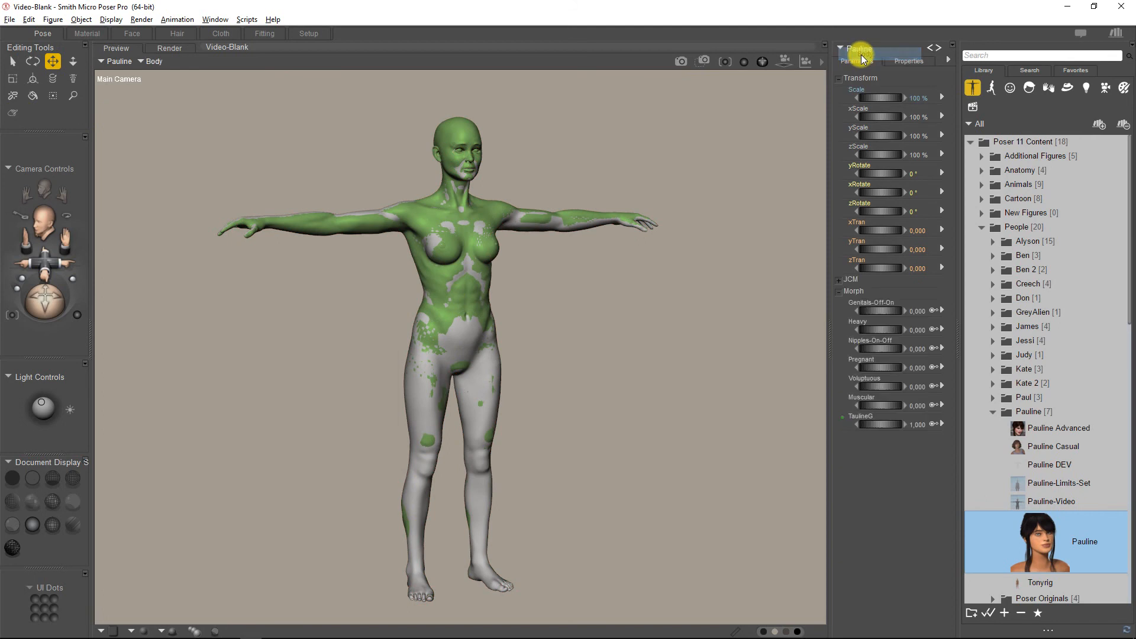
pyautogui.click(13, 110)
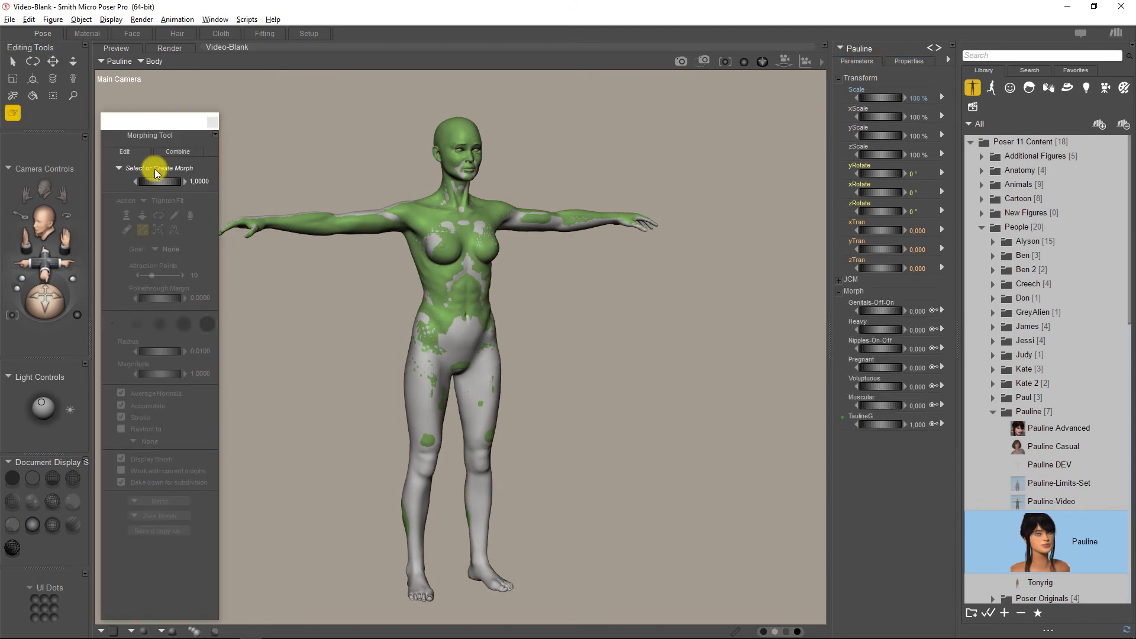
pyautogui.click(154, 169)
pyautogui.click(143, 173)
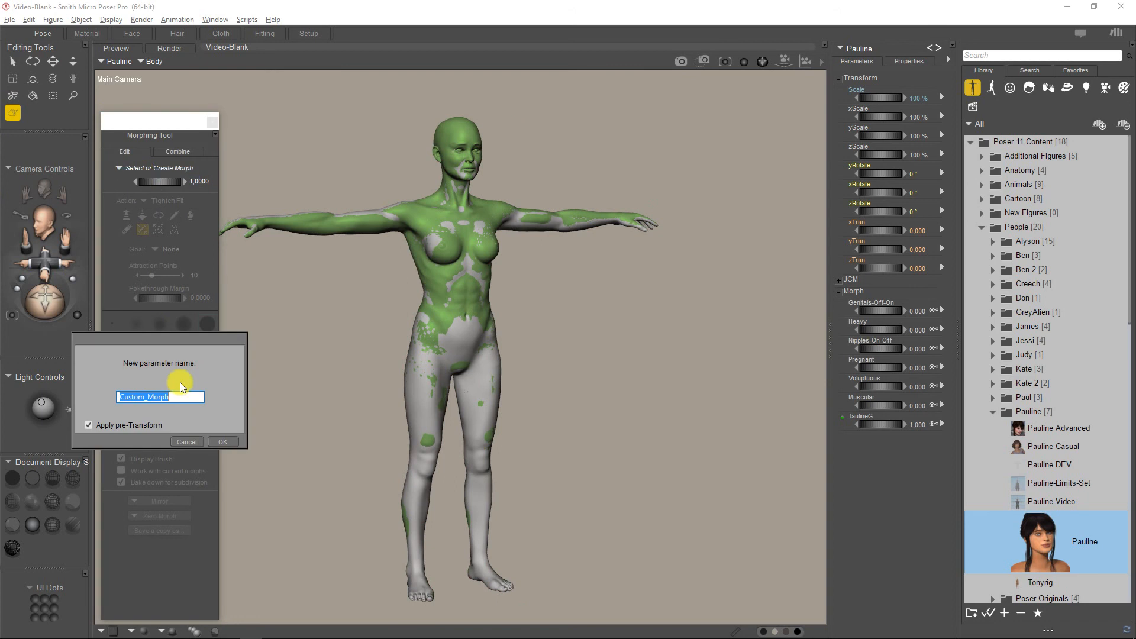
pyautogui.moveTo(190, 397); pyautogui.dragTo(117, 393)
pyautogui.write('HD-Sculpt')
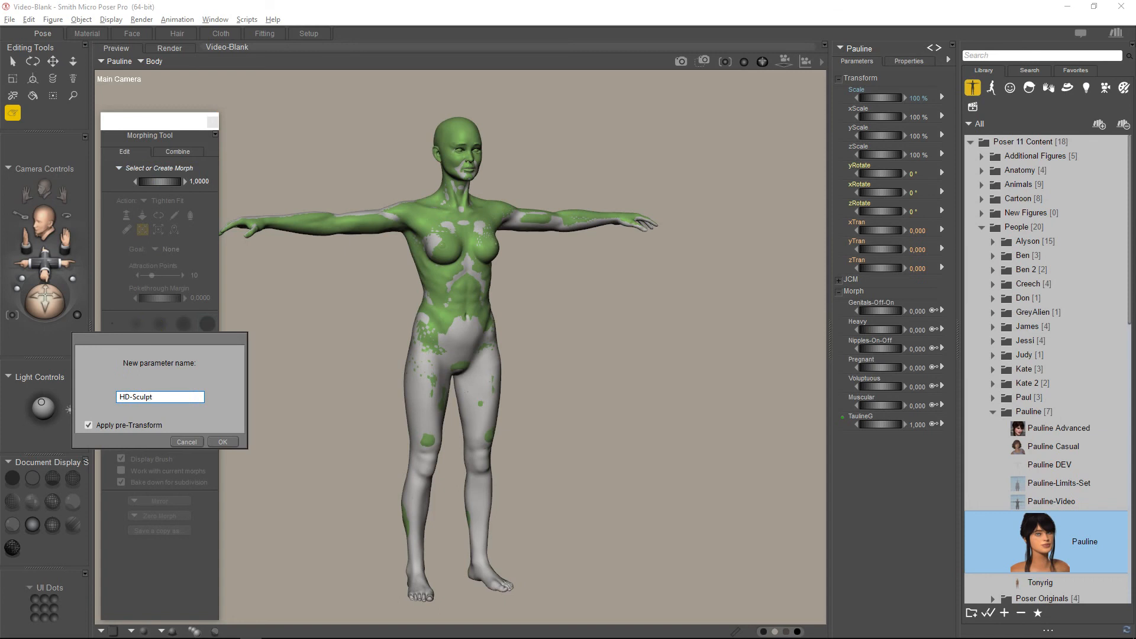
pyautogui.press('Return')
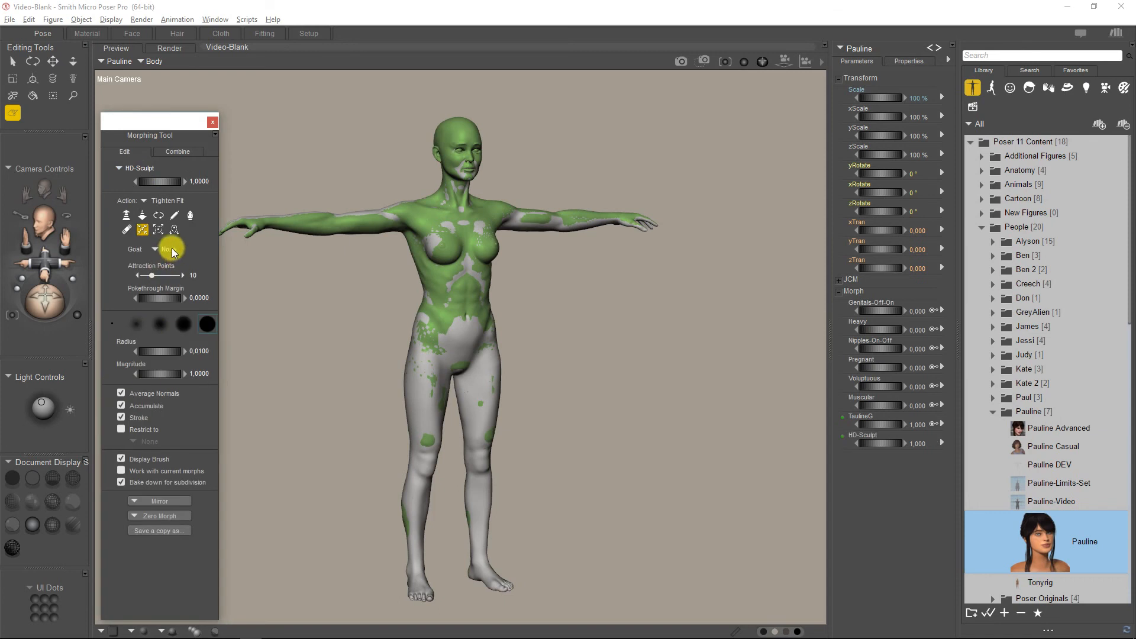
# - Set the Tighten Fit goal of the HD-Sculpt morph to the TaulineG-SubD1 prop
pyautogui.click(165, 249)
pyautogui.moveTo(203, 256)
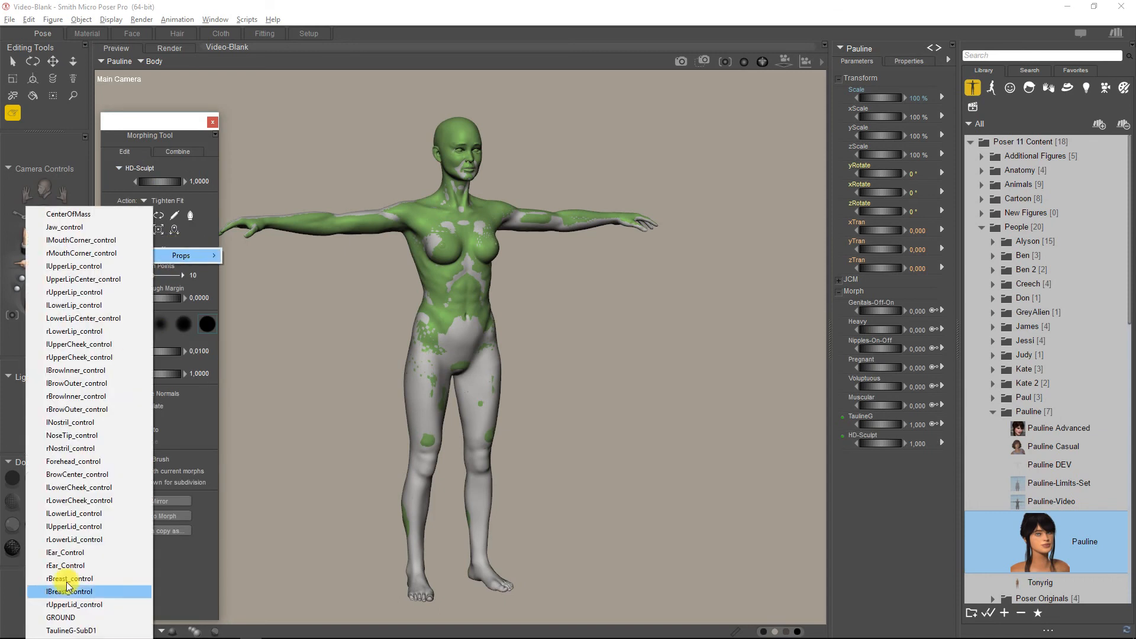
pyautogui.click(90, 632)
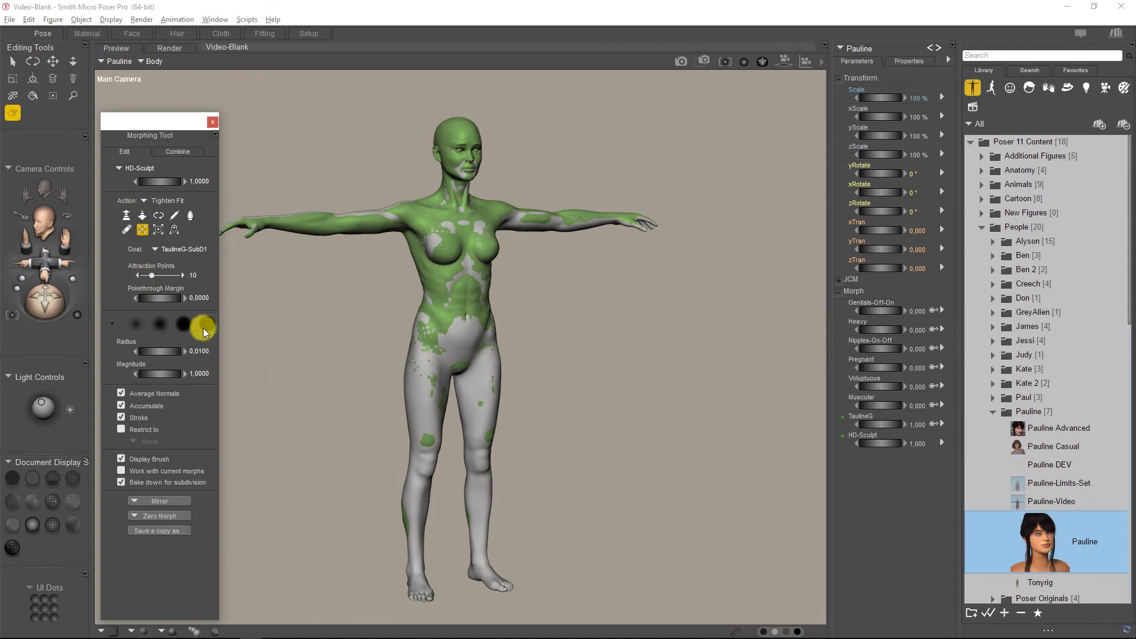
# - Set the brush radius to 0,05 and paint Tighten Fit over the right half of Pauline's body, from the arm to the neck
pyautogui.click(203, 352)
pyautogui.moveTo(206, 351); pyautogui.dragTo(225, 354)
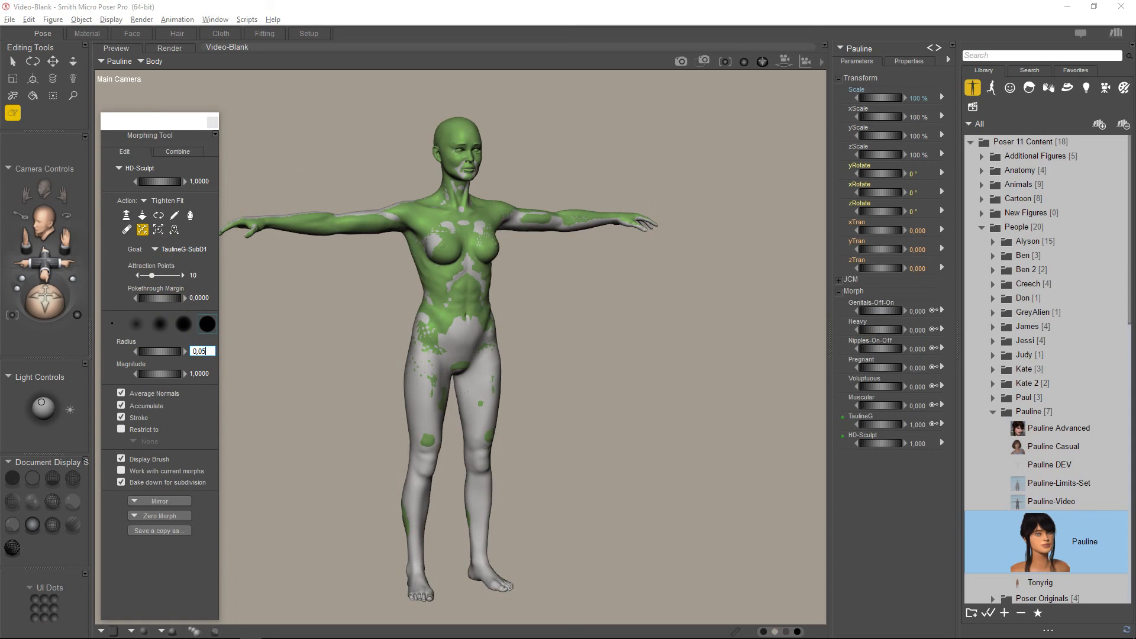
pyautogui.press('Return')
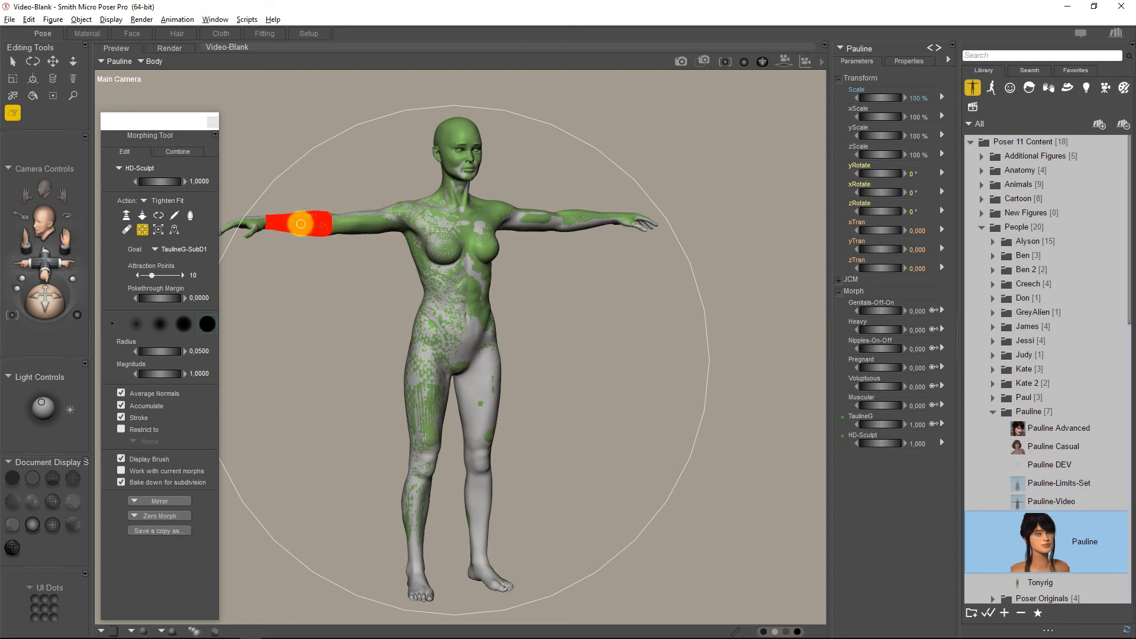
pyautogui.moveTo(300, 224)
pyautogui.mouseDown()
pyautogui.moveTo(444, 200)
pyautogui.moveTo(416, 242)
pyautogui.moveTo(442, 297)
pyautogui.moveTo(419, 367)
pyautogui.moveTo(414, 530)
pyautogui.moveTo(416, 411)
pyautogui.moveTo(440, 316)
pyautogui.moveTo(439, 189)
pyautogui.mouseUp()
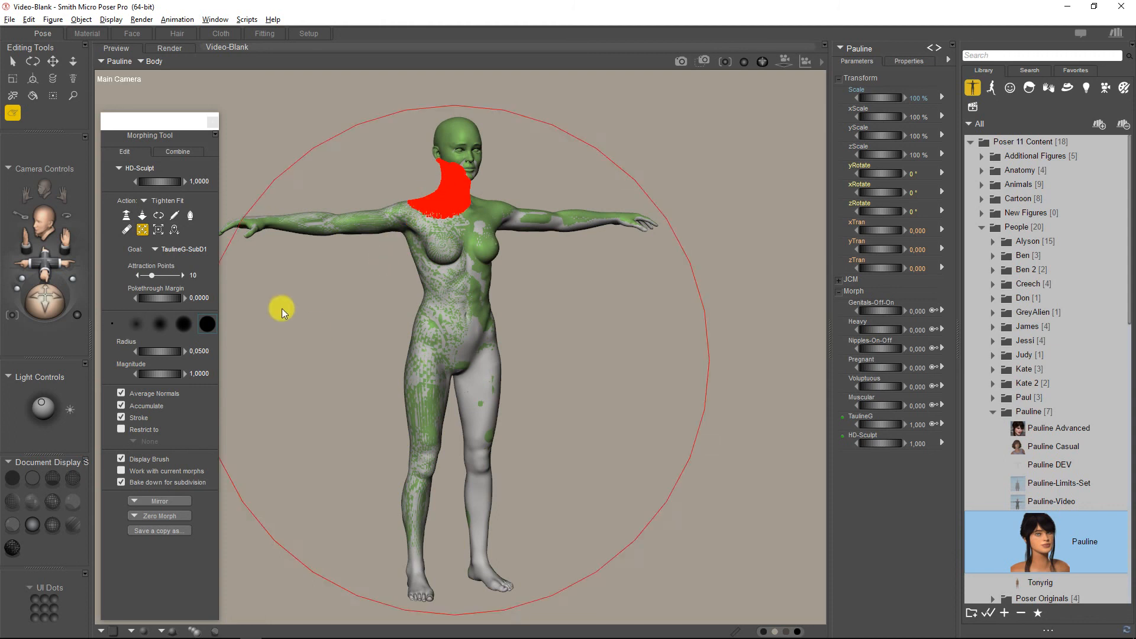
# - Set the brush radius to 0,01 and paint Tighten Fit over the right side of Pauline's head and face
pyautogui.click(207, 351)
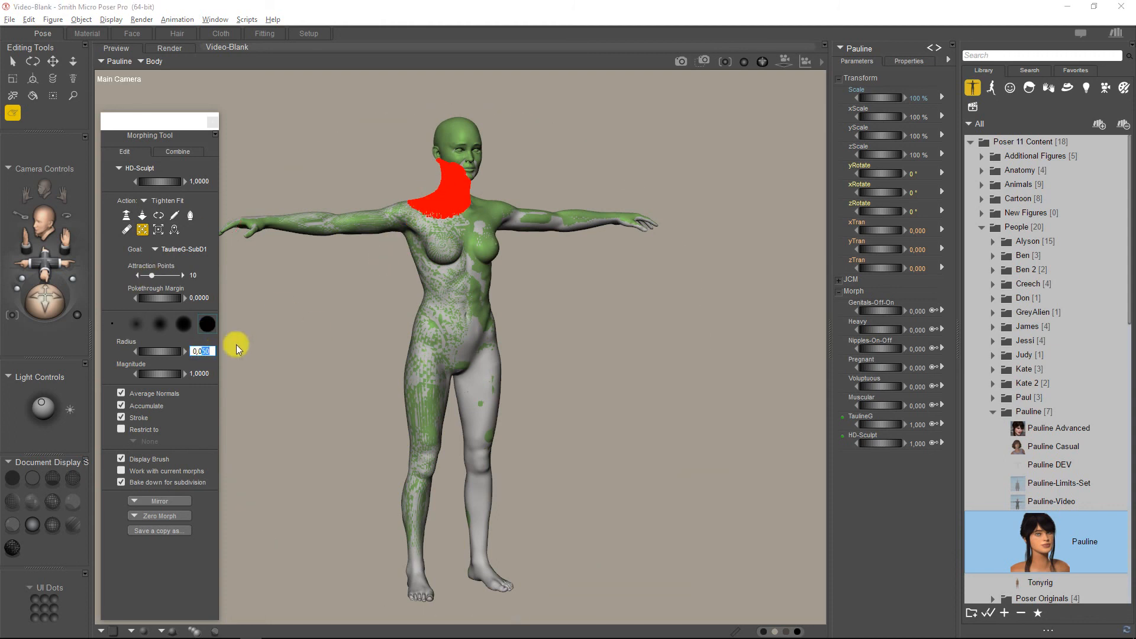
pyautogui.write('100')
pyautogui.press('Return')
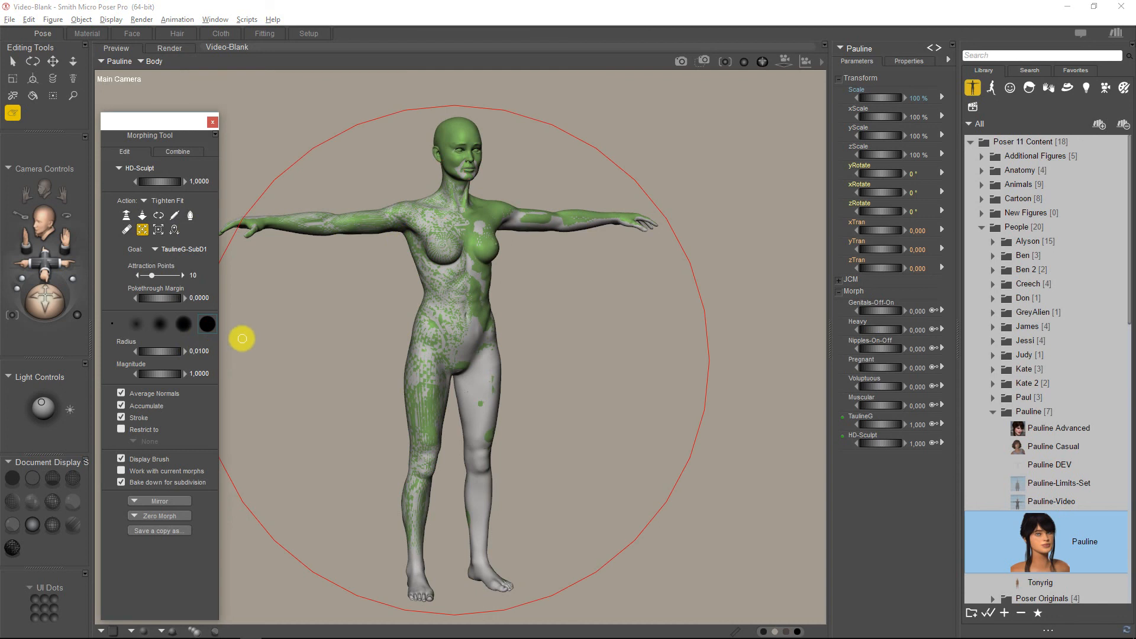
pyautogui.moveTo(24, 238); pyautogui.dragTo(46, 322)
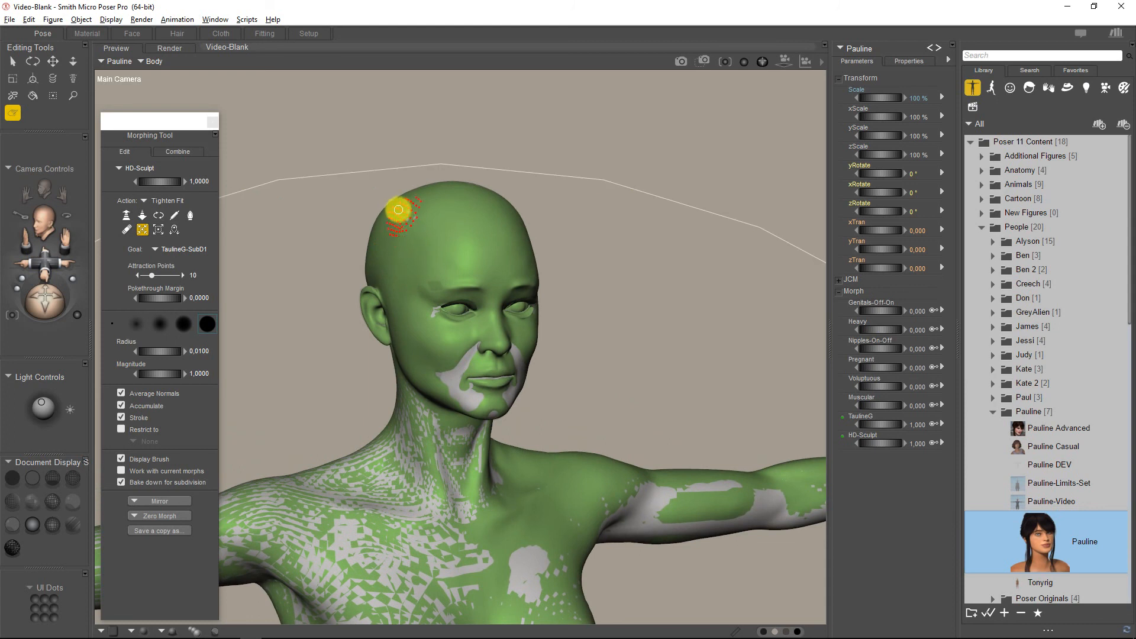
pyautogui.moveTo(393, 212)
pyautogui.mouseDown()
pyautogui.moveTo(376, 255)
pyautogui.moveTo(398, 329)
pyautogui.moveTo(371, 253)
pyautogui.moveTo(378, 230)
pyautogui.moveTo(410, 272)
pyautogui.moveTo(483, 278)
pyautogui.moveTo(401, 284)
pyautogui.moveTo(401, 258)
pyautogui.moveTo(413, 236)
pyautogui.moveTo(431, 263)
pyautogui.moveTo(406, 294)
pyautogui.moveTo(411, 331)
pyautogui.moveTo(469, 352)
pyautogui.moveTo(447, 368)
pyautogui.moveTo(452, 398)
pyautogui.moveTo(490, 413)
pyautogui.moveTo(418, 375)
pyautogui.moveTo(393, 344)
pyautogui.moveTo(407, 382)
pyautogui.moveTo(448, 420)
pyautogui.moveTo(435, 476)
pyautogui.moveTo(406, 338)
pyautogui.mouseUp()
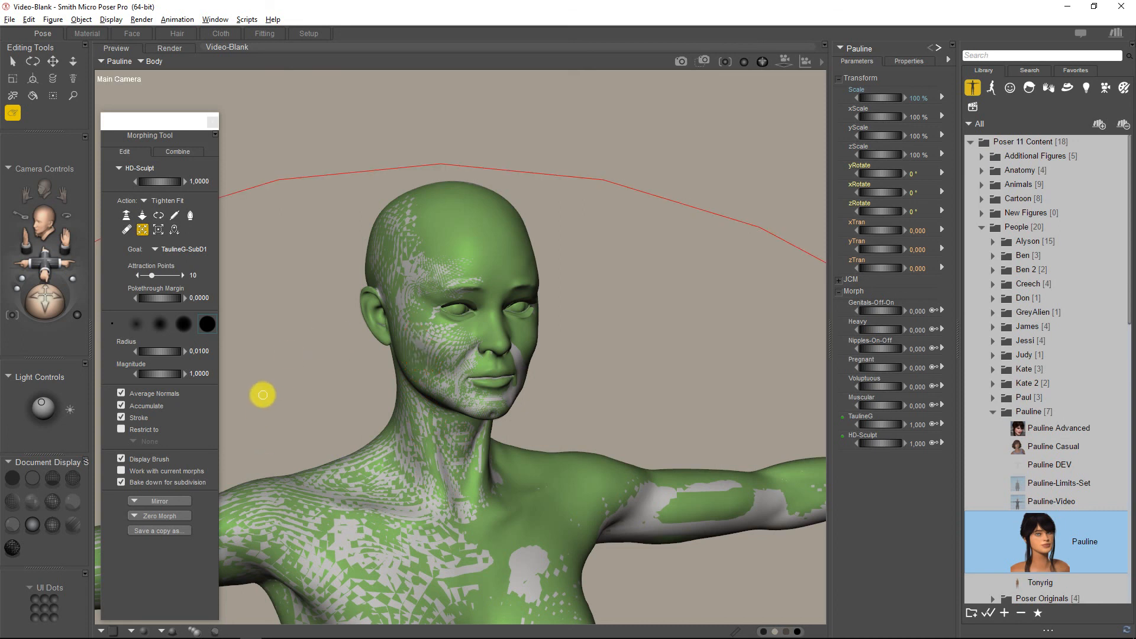
# - Mirror the HD-Sculpt morph from Pauline's right side to her left and close the Morphing Tool
pyautogui.click(157, 499)
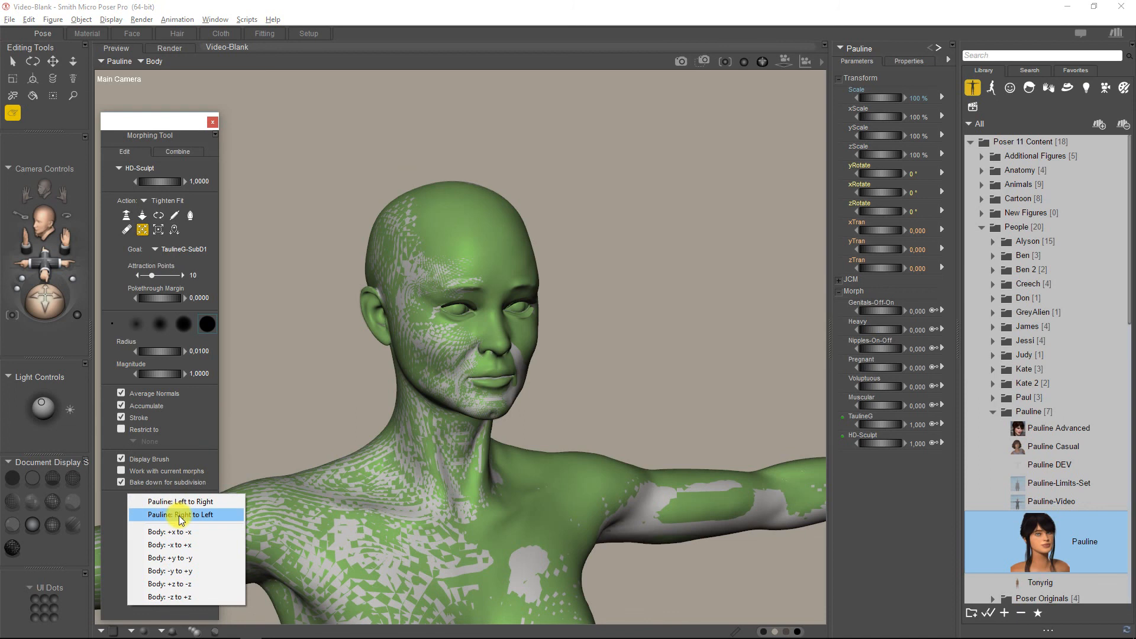
pyautogui.click(180, 515)
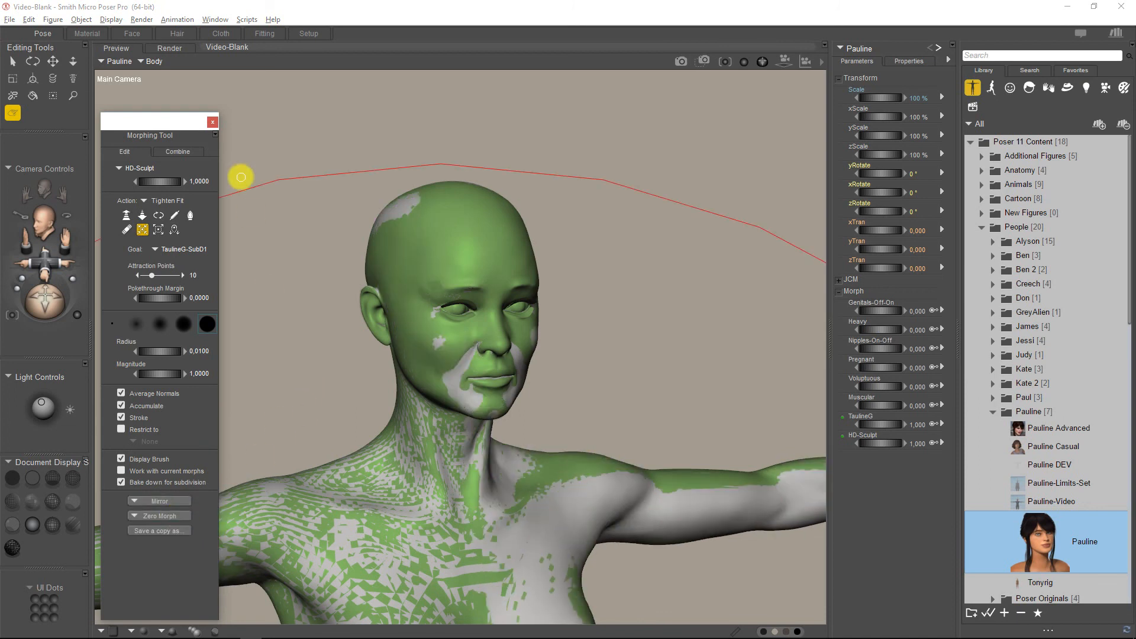
pyautogui.click(212, 122)
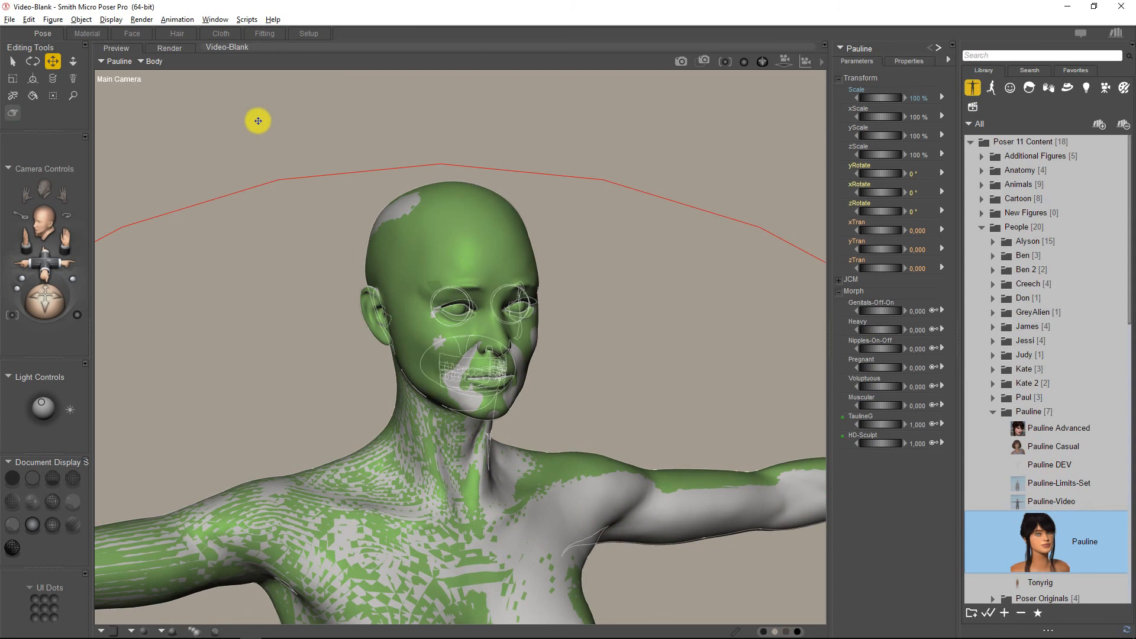
# - Delete the imported TaulineG-SubD1 prop from the scene
pyautogui.click(861, 49)
pyautogui.moveTo(866, 84)
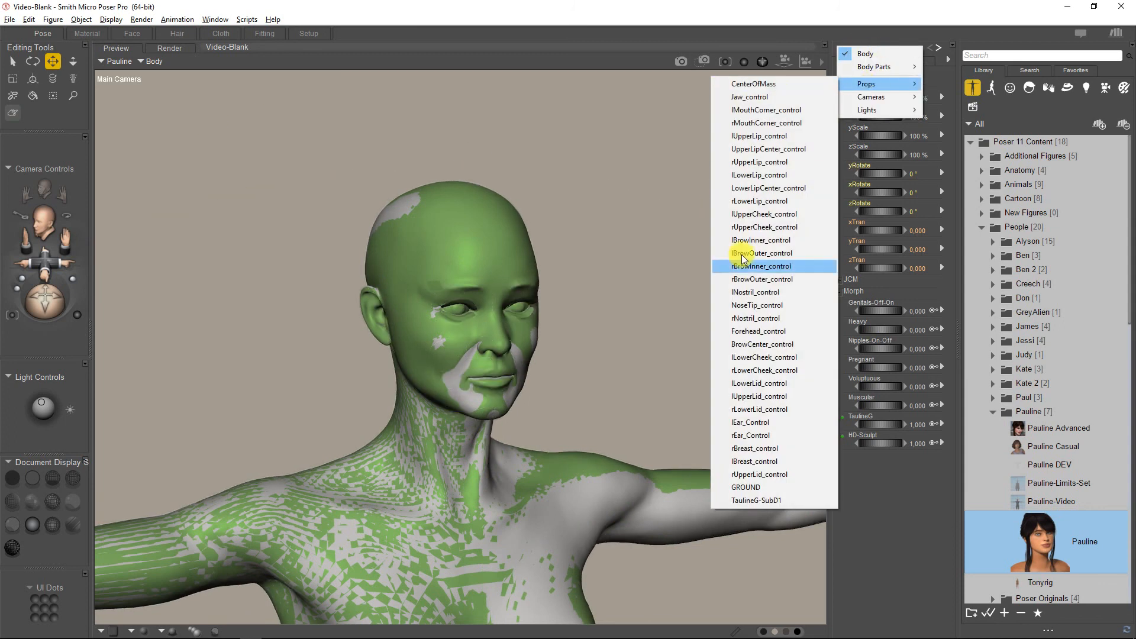
pyautogui.click(761, 500)
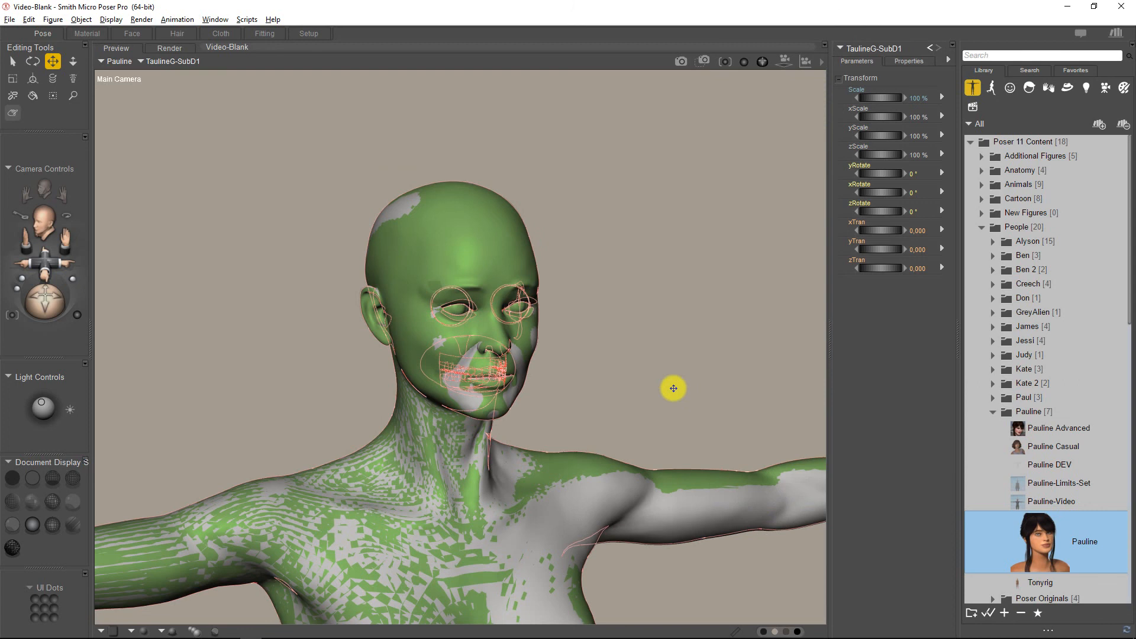
pyautogui.press('Delete')
pyautogui.press('Return')
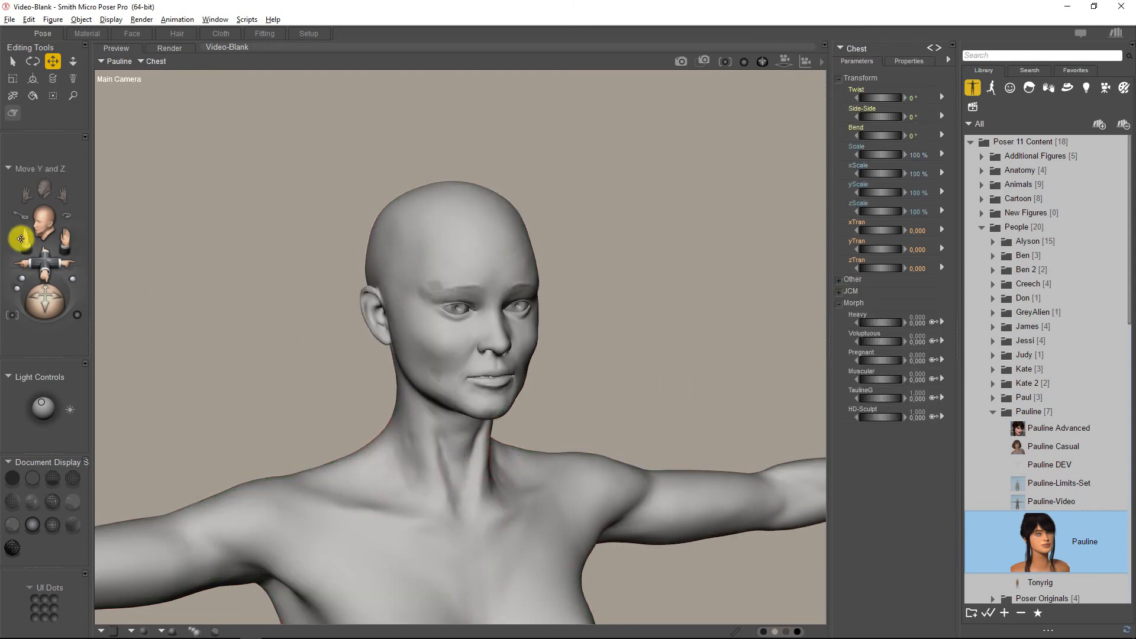
# - Set the minimum limit of the chest's HD-Sculpt parameter to 0 and its maximum limit to 1
pyautogui.moveTo(23, 239); pyautogui.dragTo(23, 268)
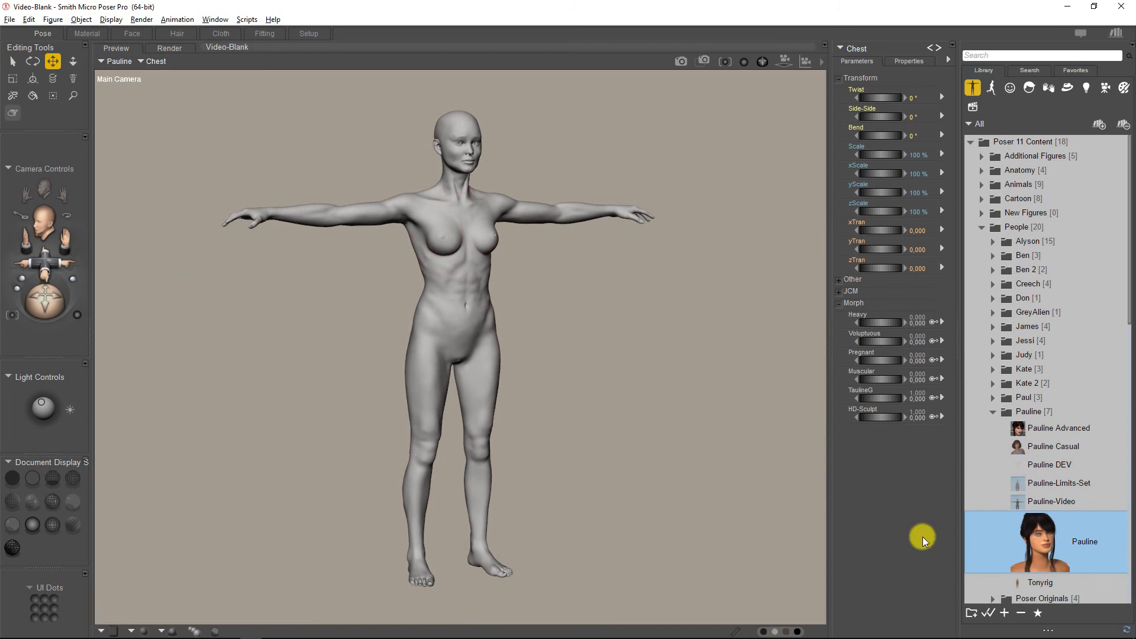
pyautogui.click(944, 419)
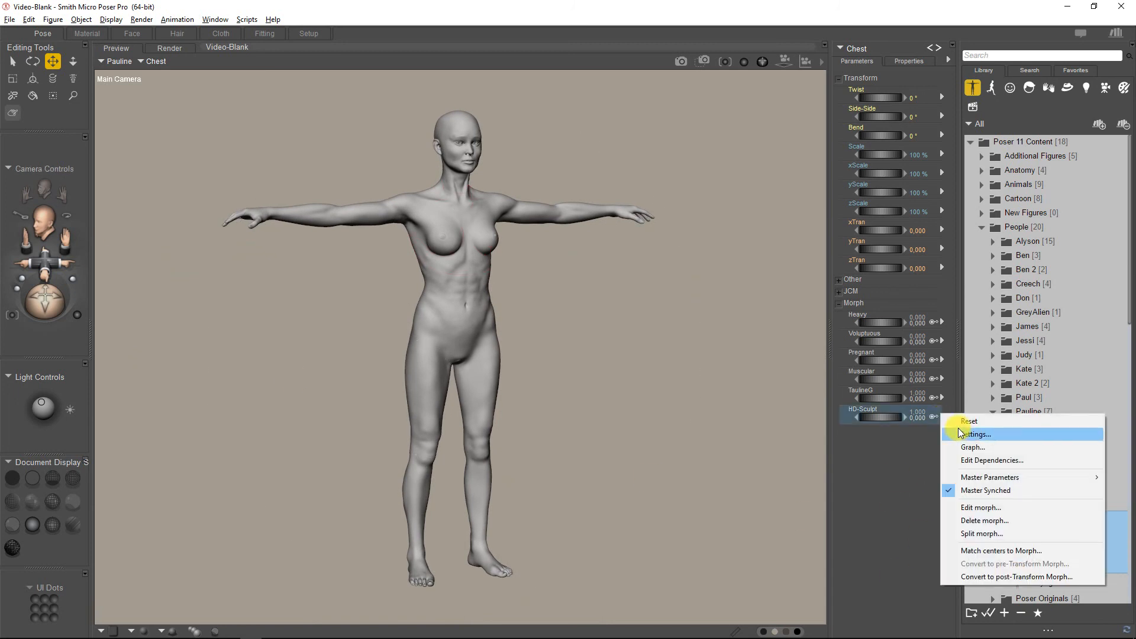
pyautogui.click(958, 432)
pyautogui.click(578, 308)
pyautogui.doubleClick(579, 309)
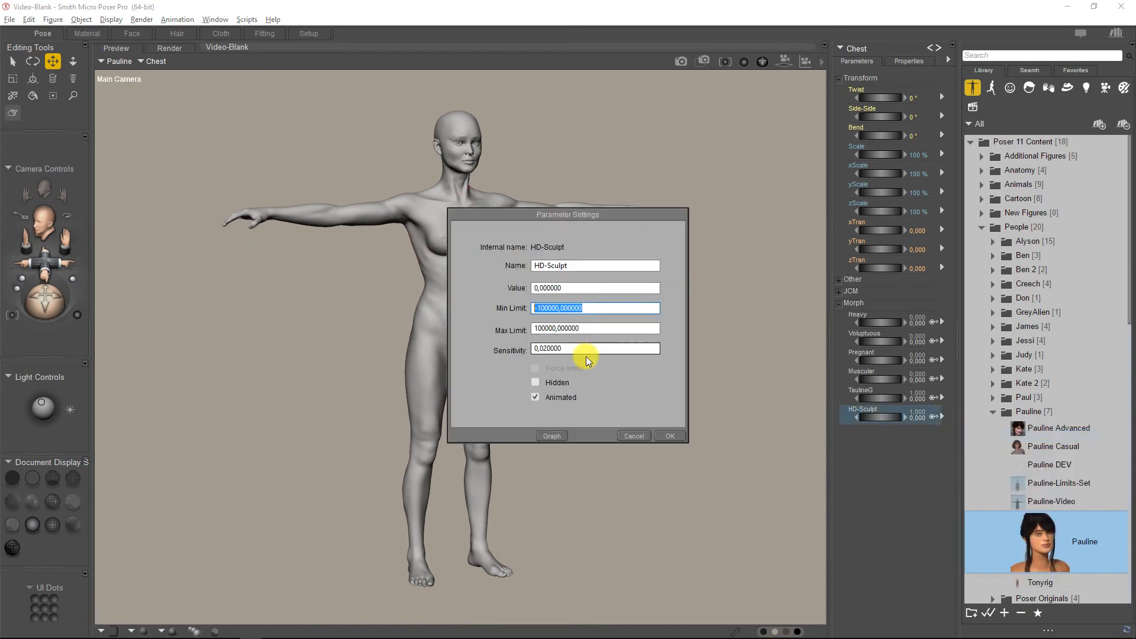
pyautogui.write('0')
pyautogui.doubleClick(584, 328)
pyautogui.write('1')
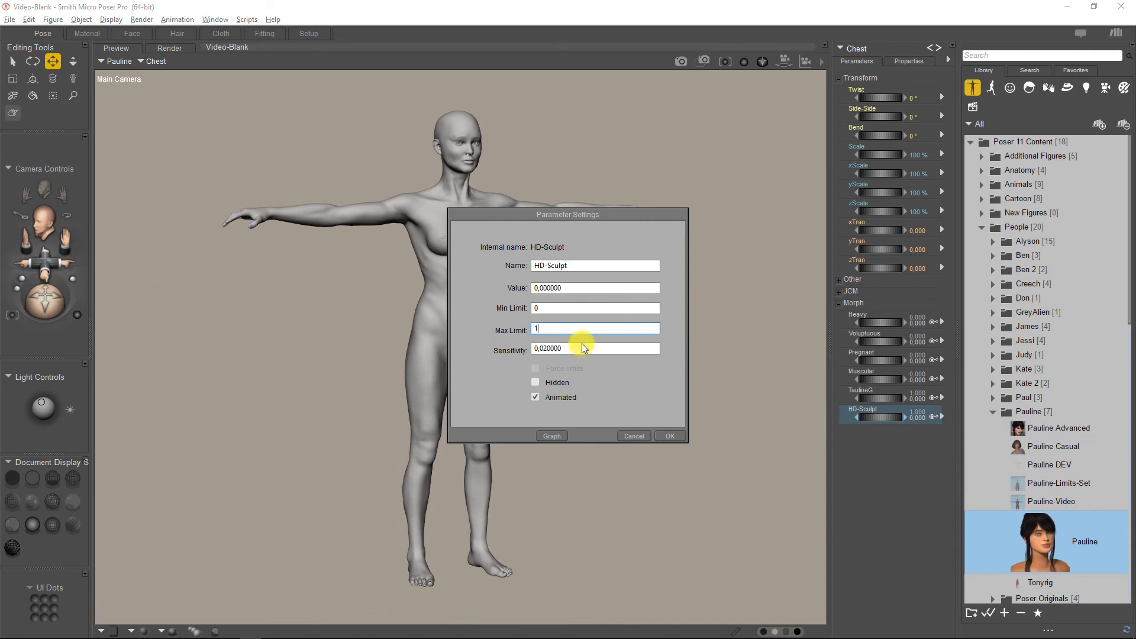
pyautogui.doubleClick(582, 349)
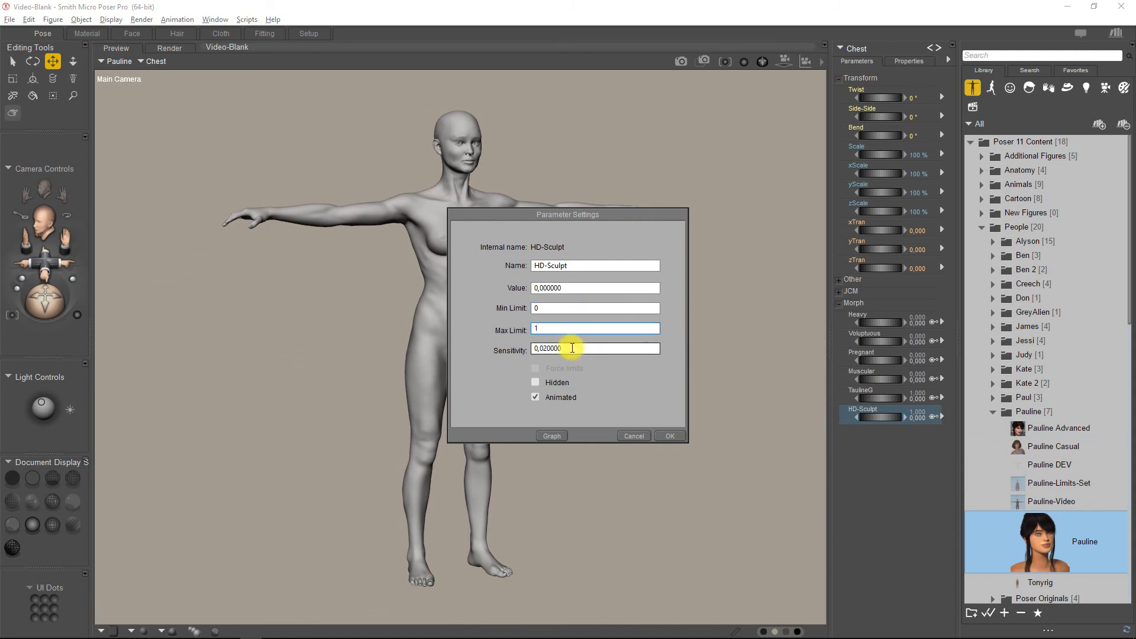
pyautogui.click(669, 436)
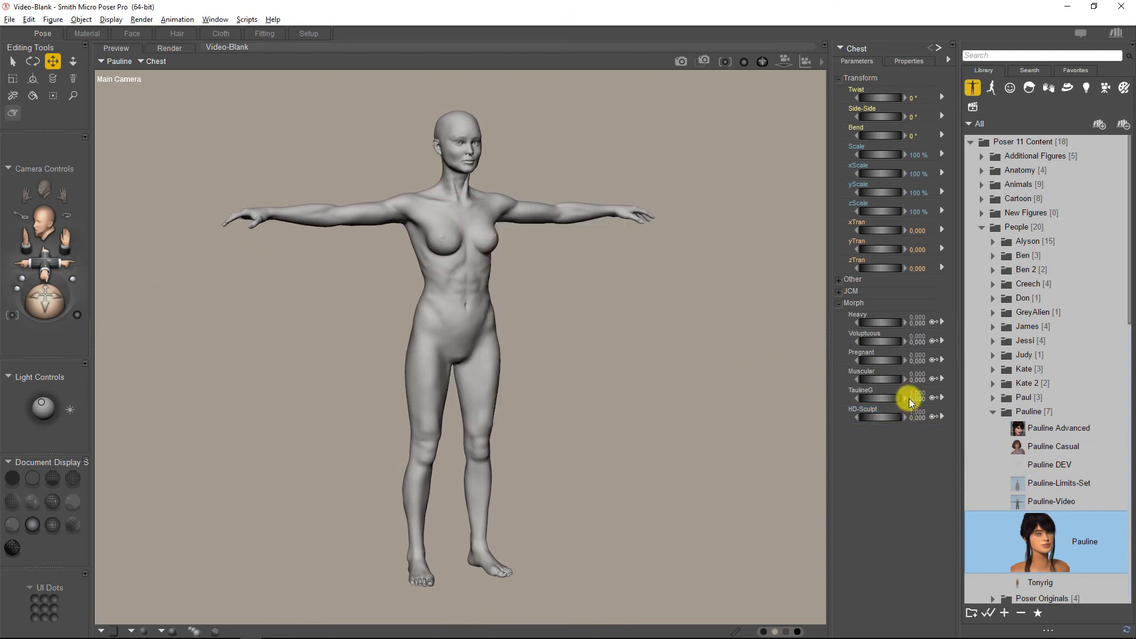
# - Try out the HD-Sculpt dial on Pauline's body and limit that parameter to a minimum of 0 and a maximum of 1
pyautogui.click(856, 50)
pyautogui.click(861, 51)
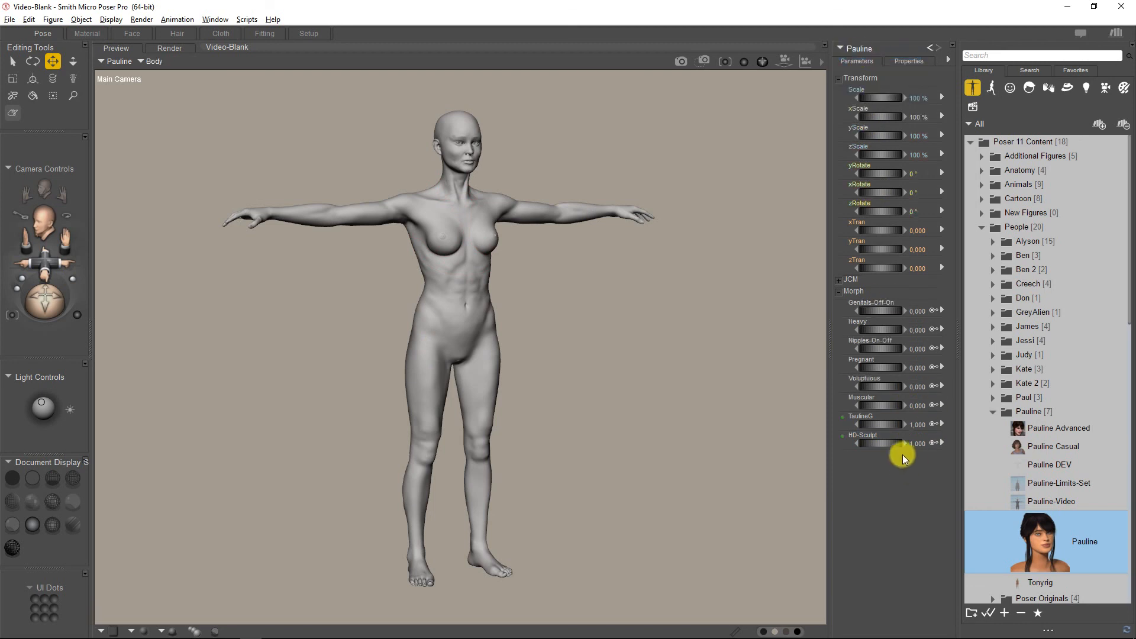
pyautogui.click(879, 444)
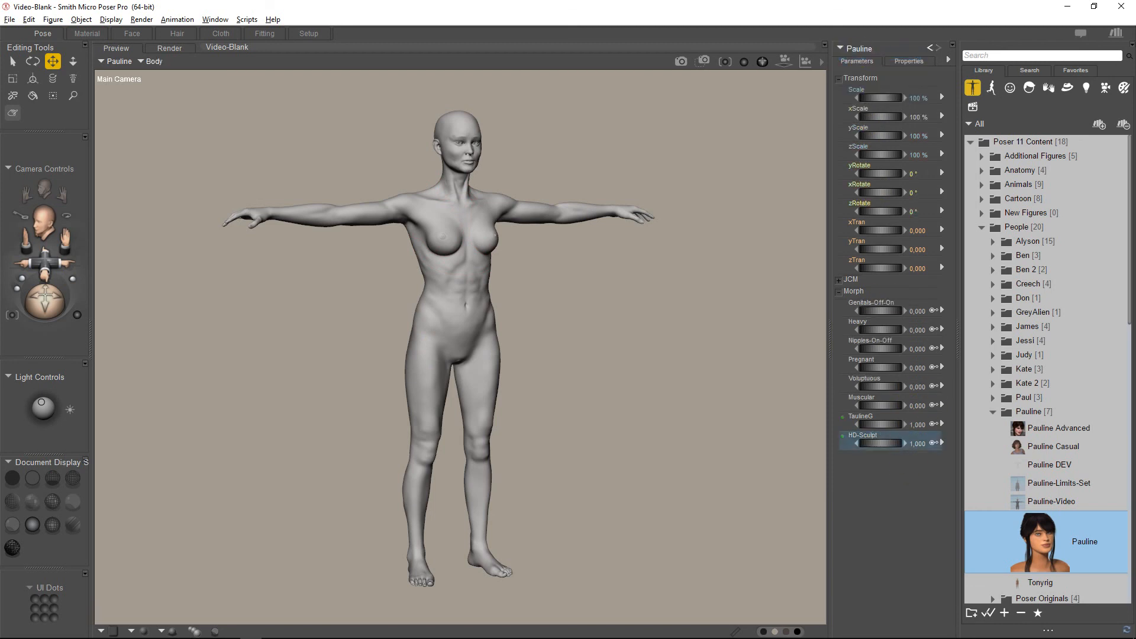
pyautogui.moveTo(876, 443)
pyautogui.mouseDown()
pyautogui.moveTo(857, 444)
pyautogui.moveTo(916, 444)
pyautogui.moveTo(856, 444)
pyautogui.mouseUp()
pyautogui.click(942, 443)
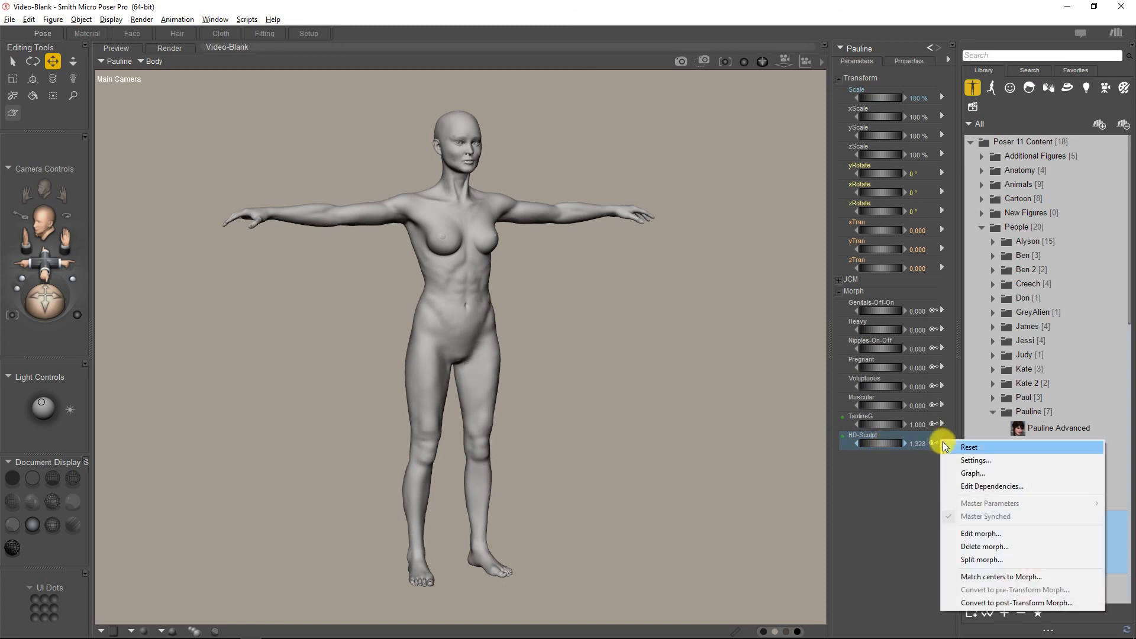
pyautogui.click(968, 461)
pyautogui.moveTo(592, 308); pyautogui.dragTo(418, 317)
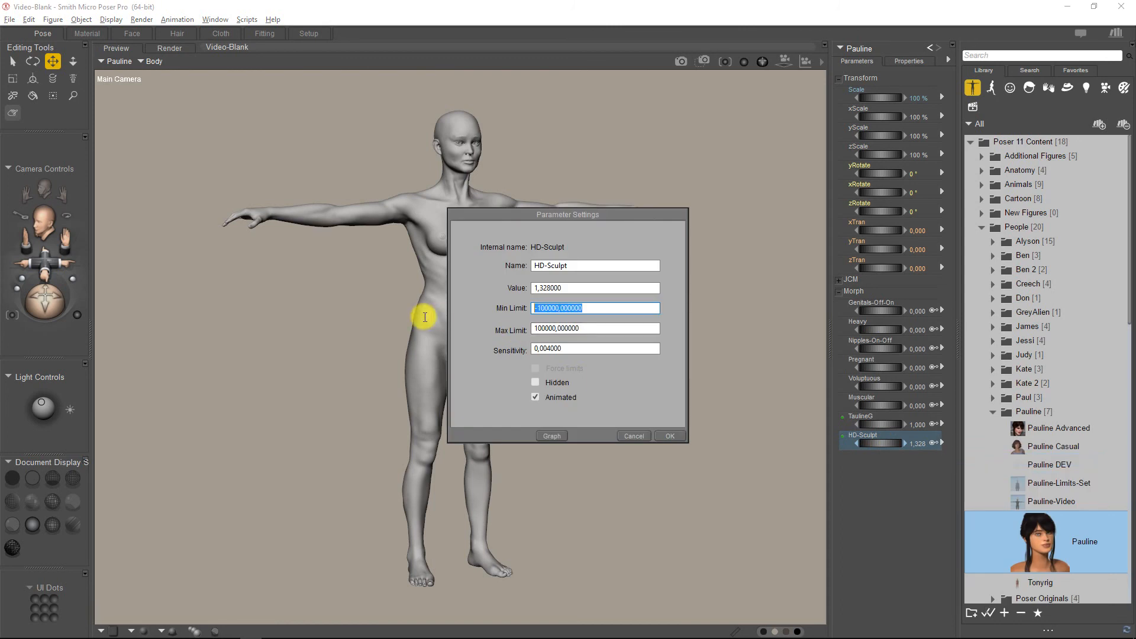
pyautogui.write('0')
pyautogui.moveTo(578, 328); pyautogui.dragTo(532, 349)
pyautogui.write('11')
pyautogui.click(663, 437)
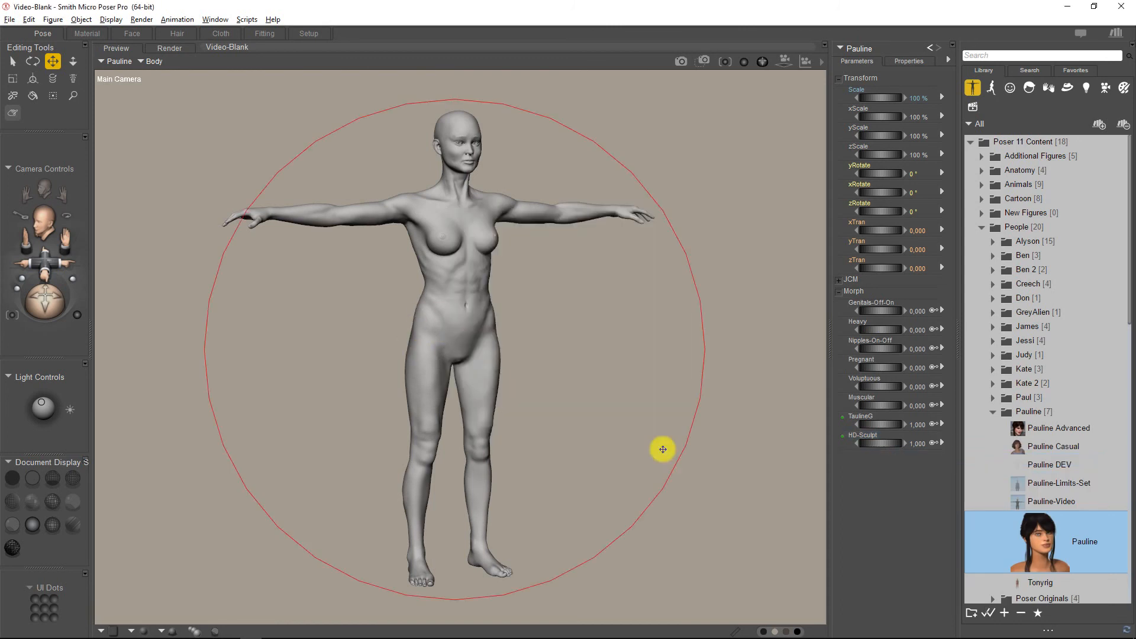
# - Compare the body morphs by dialing HD-Sculpt between 0 and 1, and TaulineG down to 0
pyautogui.moveTo(906, 444)
pyautogui.mouseDown()
pyautogui.moveTo(859, 444)
pyautogui.moveTo(849, 425)
pyautogui.moveTo(905, 444)
pyautogui.moveTo(864, 444)
pyautogui.moveTo(888, 444)
pyautogui.mouseUp()
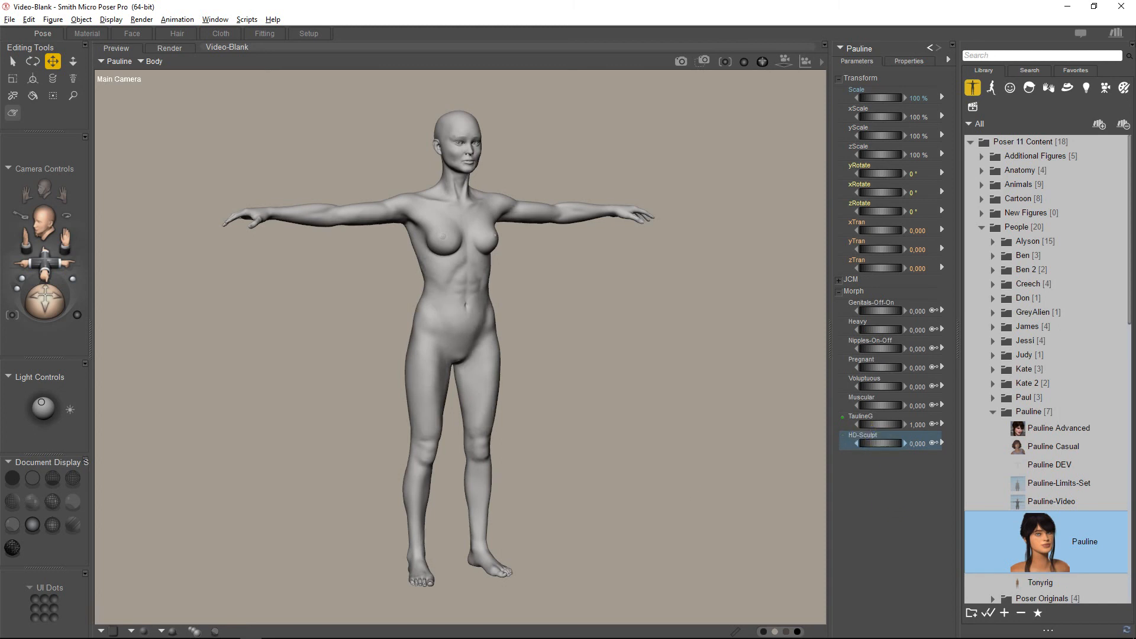
pyautogui.click(875, 424)
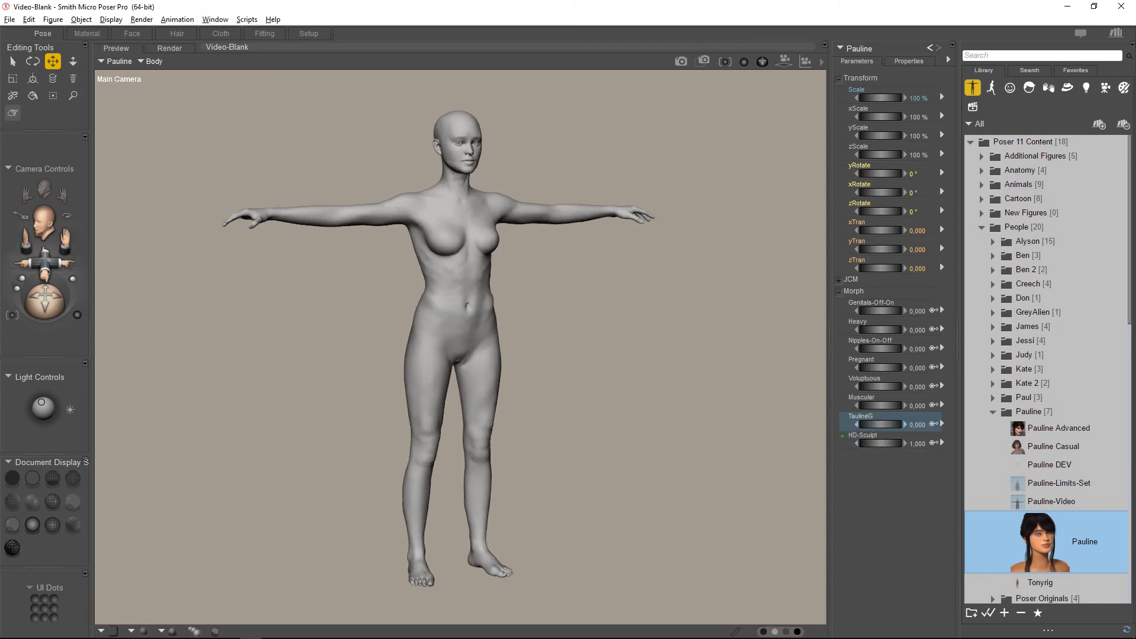